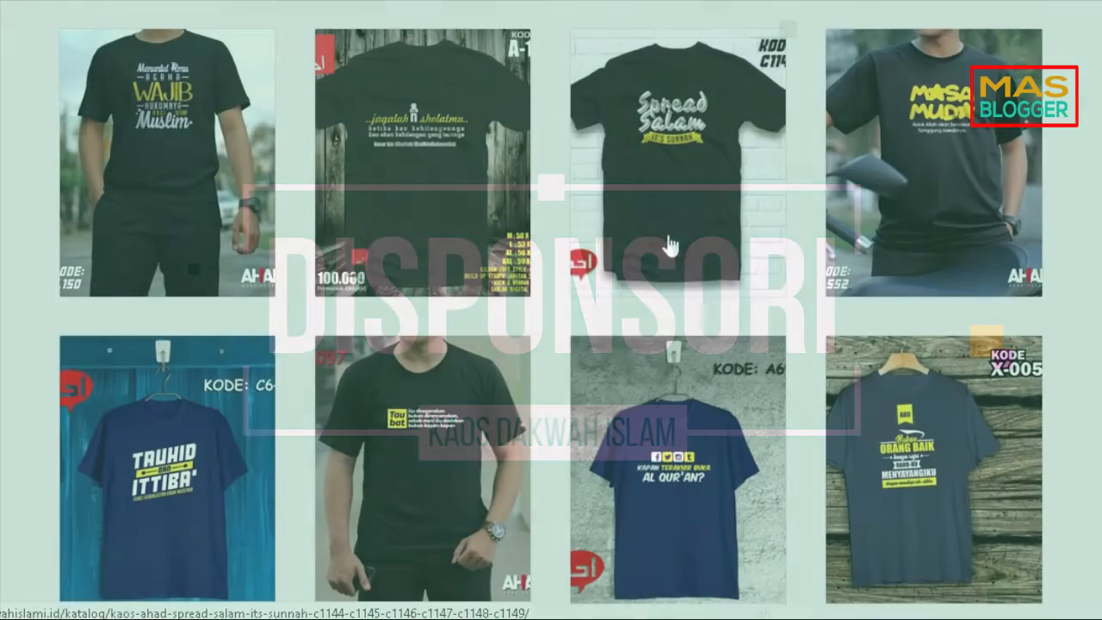
scroll(866, 256, down, 5)
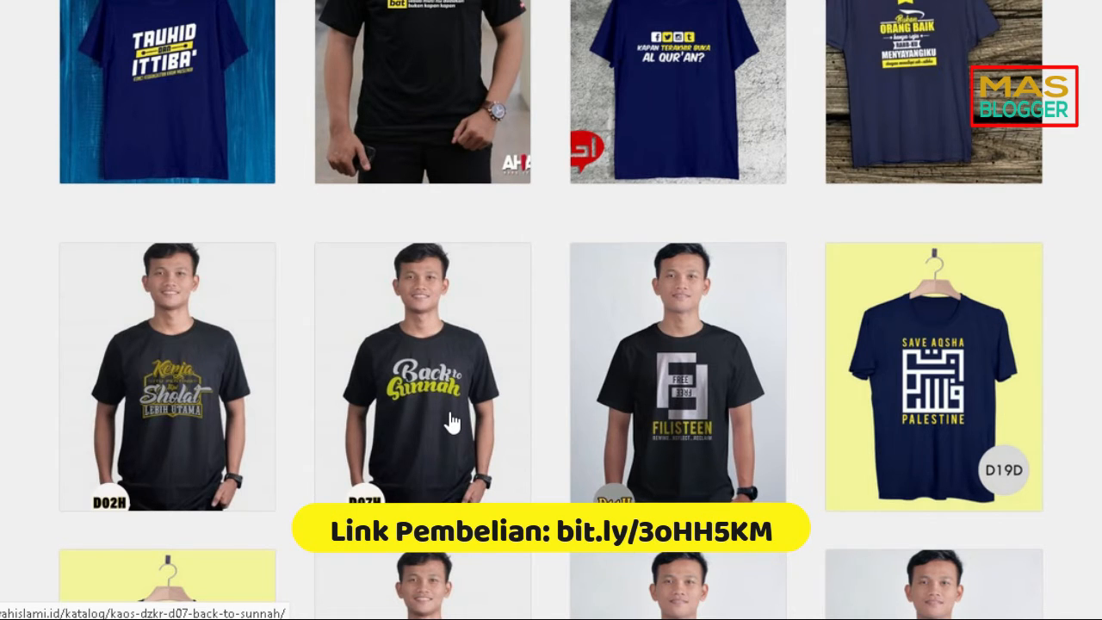
scroll(450, 417, down, 5)
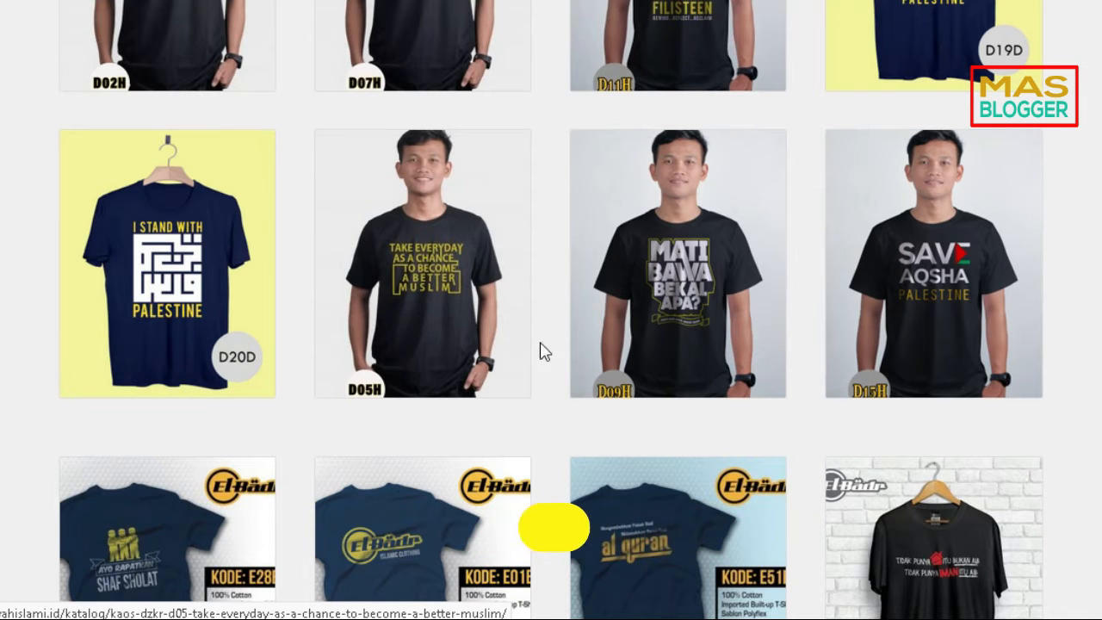
scroll(668, 379, down, 1)
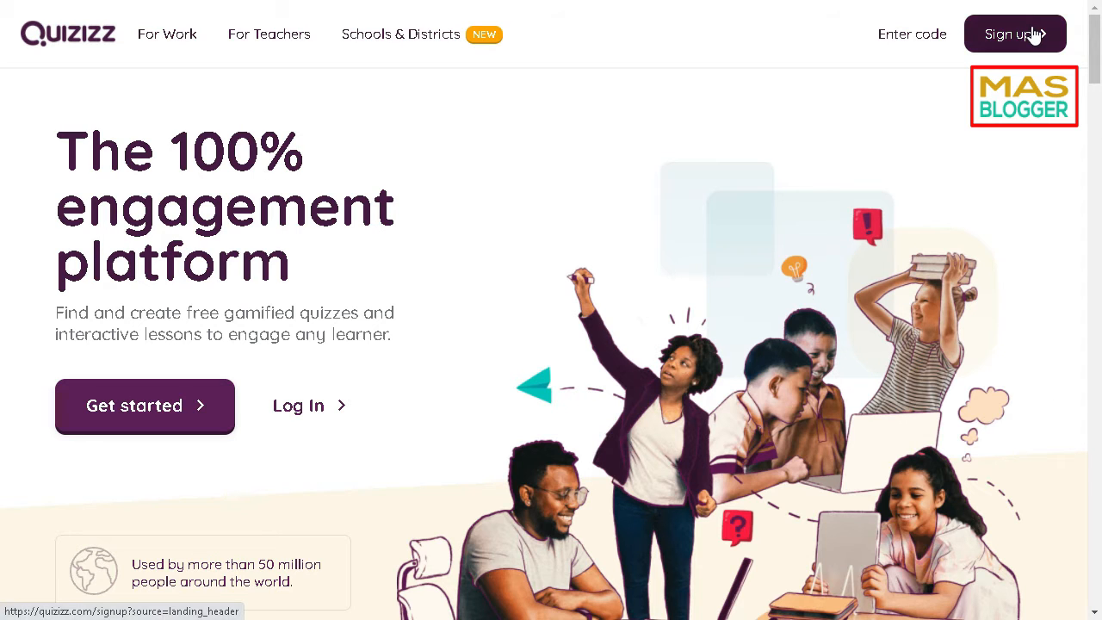
Sign up with the listed Google account and register as a teacher at a school.
mouse_move(256, 8)
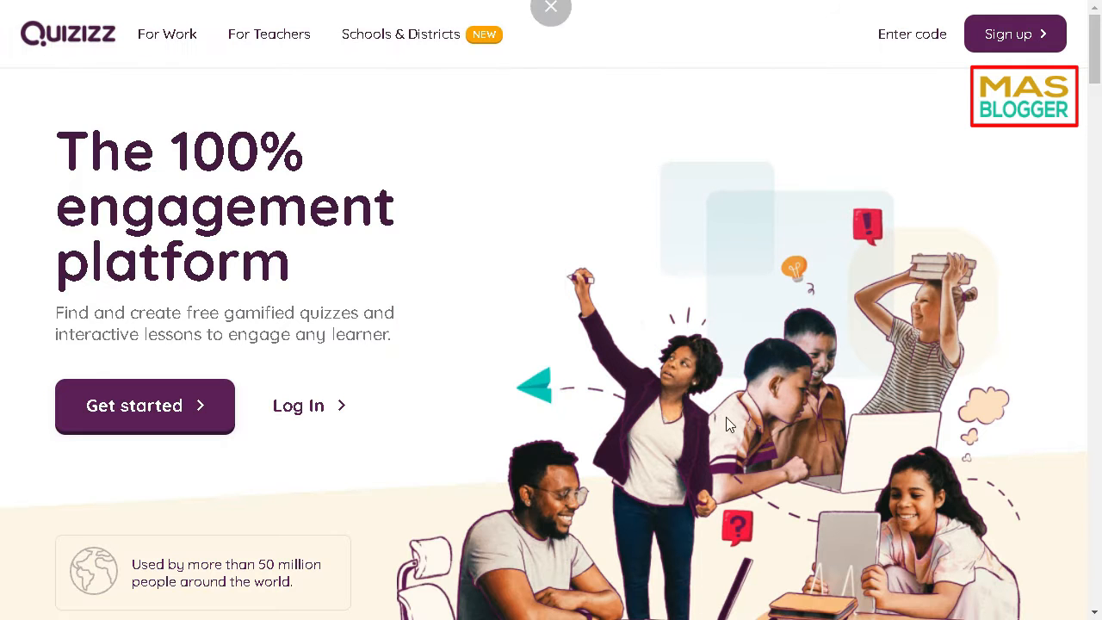
click(1013, 43)
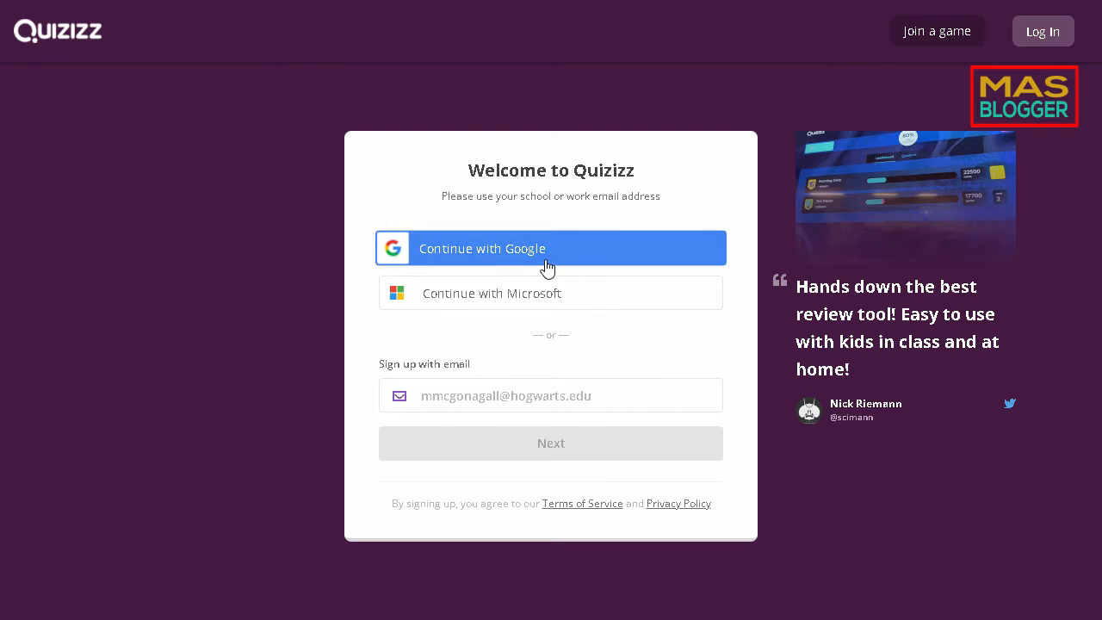
click(574, 254)
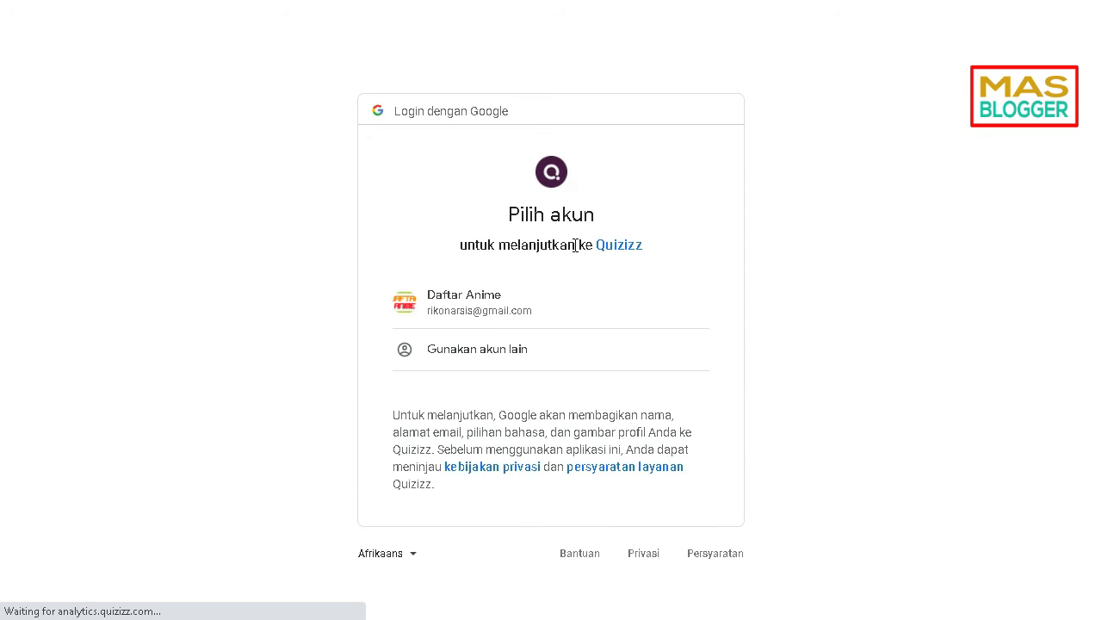
click(560, 305)
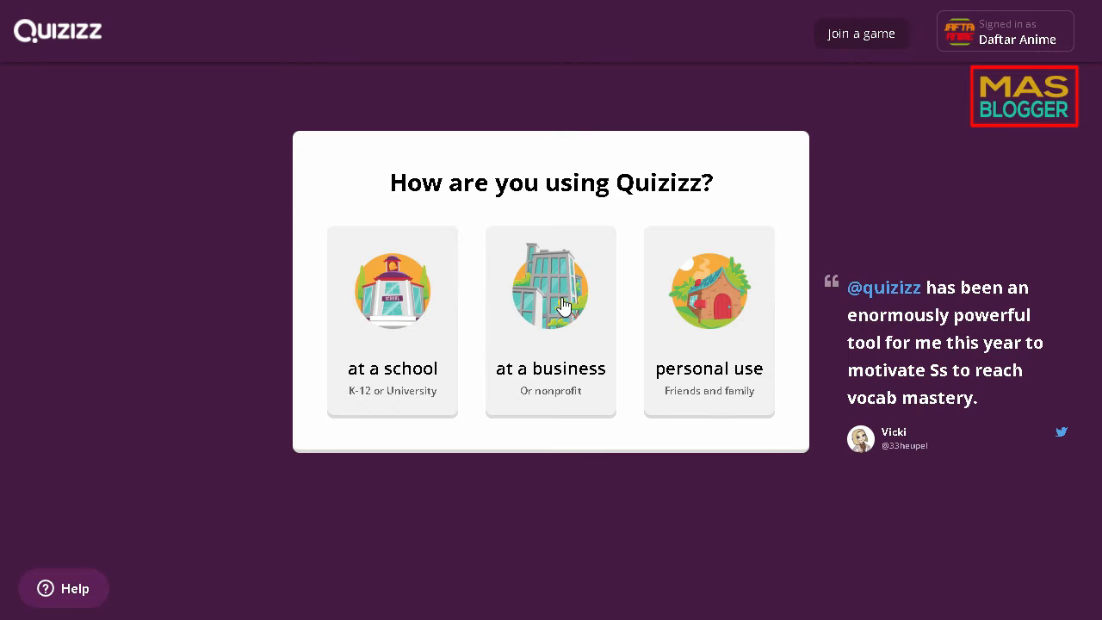
click(372, 328)
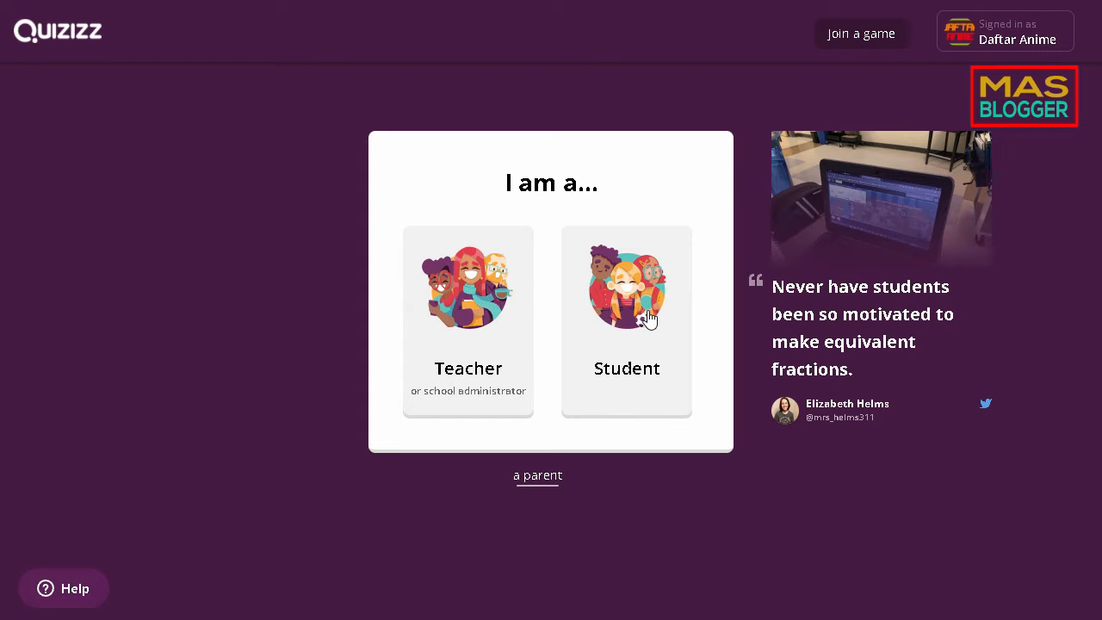
click(483, 321)
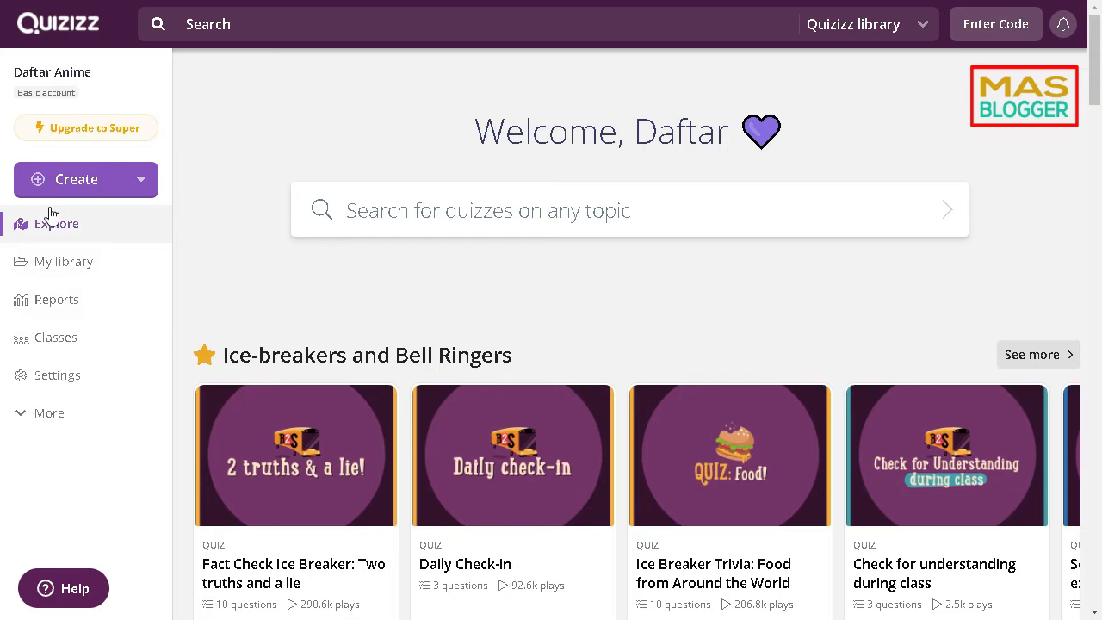
Change the preferred display language to Bahasa Indonesia in the account settings.
scroll(87, 301, down, 1)
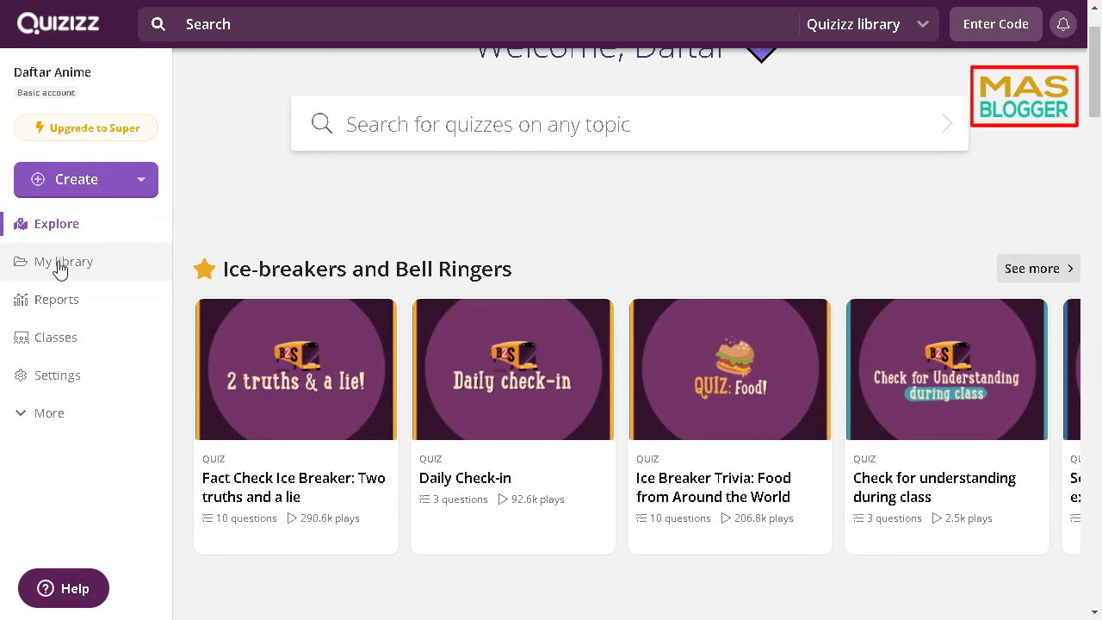
click(57, 392)
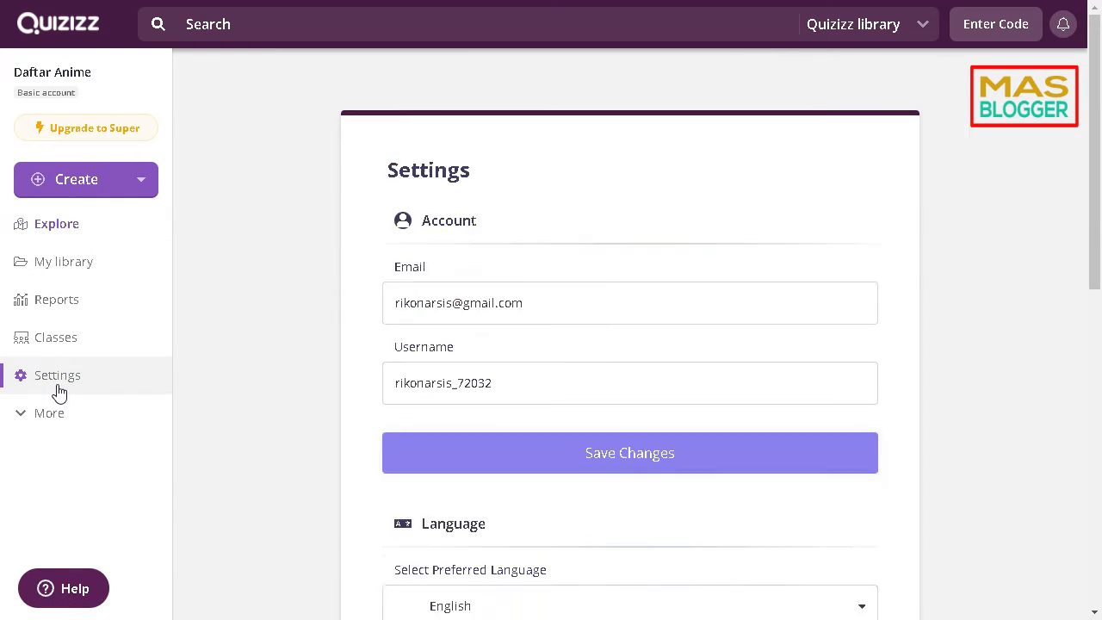
scroll(598, 373, down, 2)
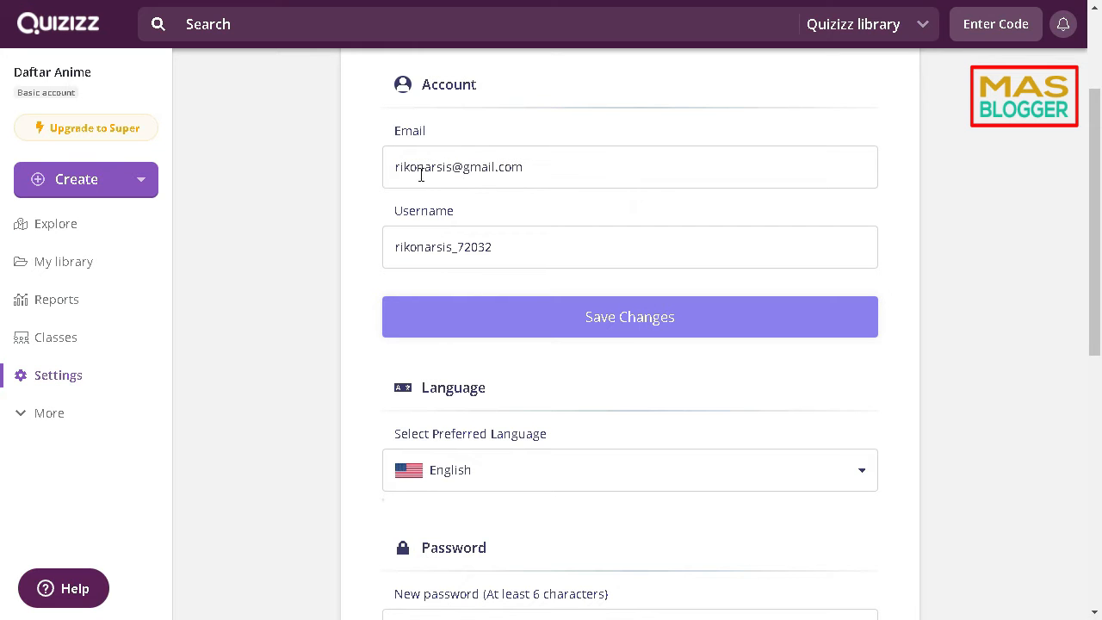
scroll(518, 244, down, 1)
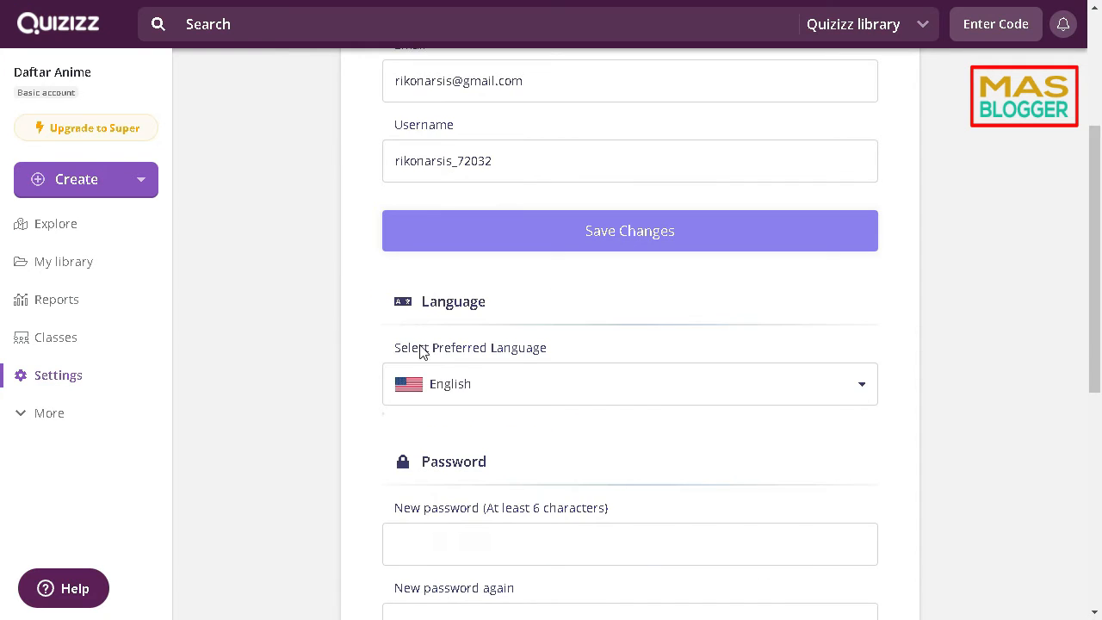
click(516, 386)
scroll(493, 432, down, 1)
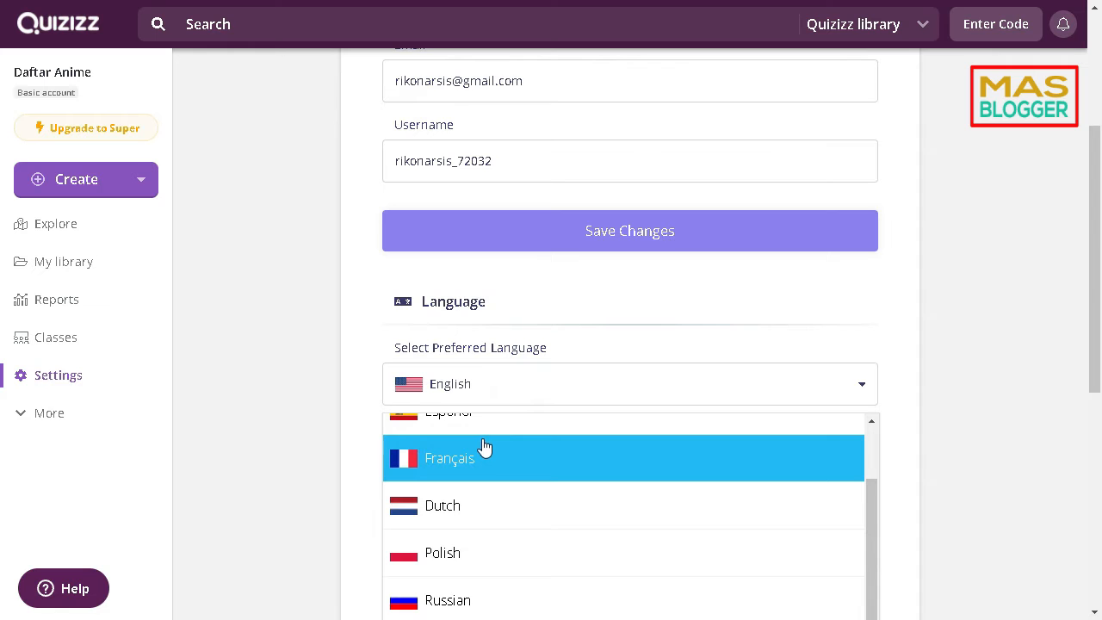
scroll(495, 454, down, 4)
click(495, 394)
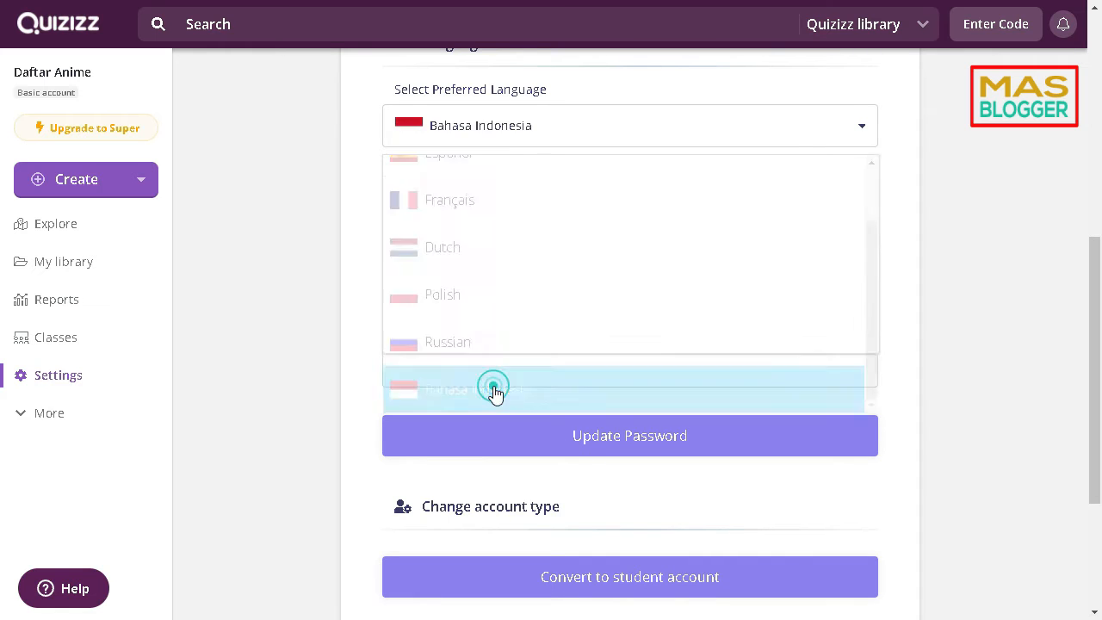
Review the account settings for the password, account type, account deletion, e-mail and username.
scroll(301, 380, up, 3)
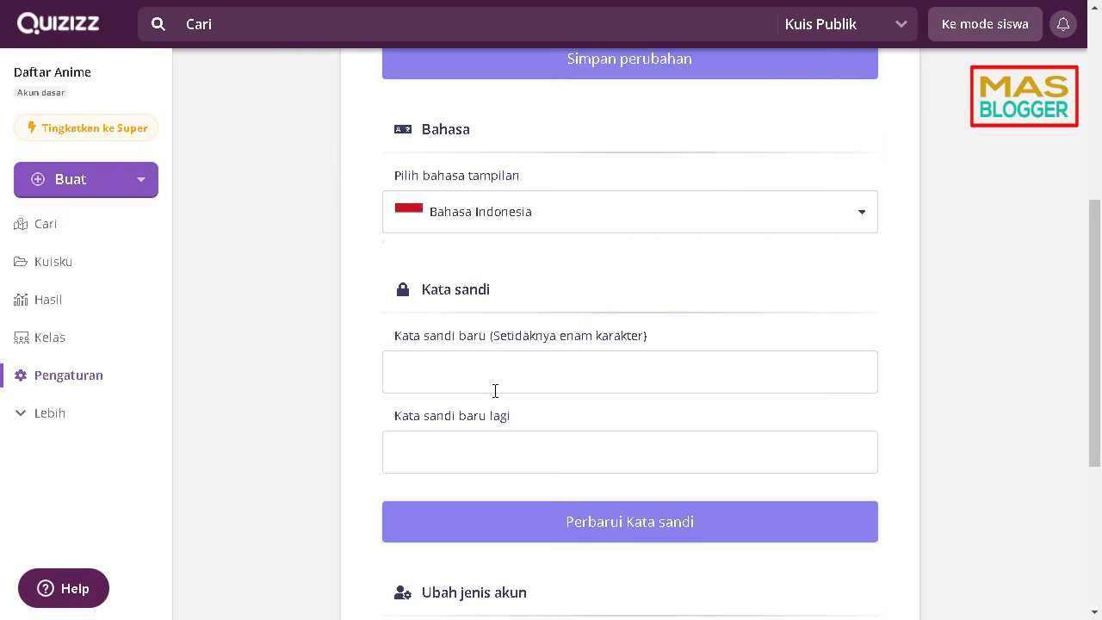
scroll(436, 375, down, 2)
scroll(402, 389, down, 2)
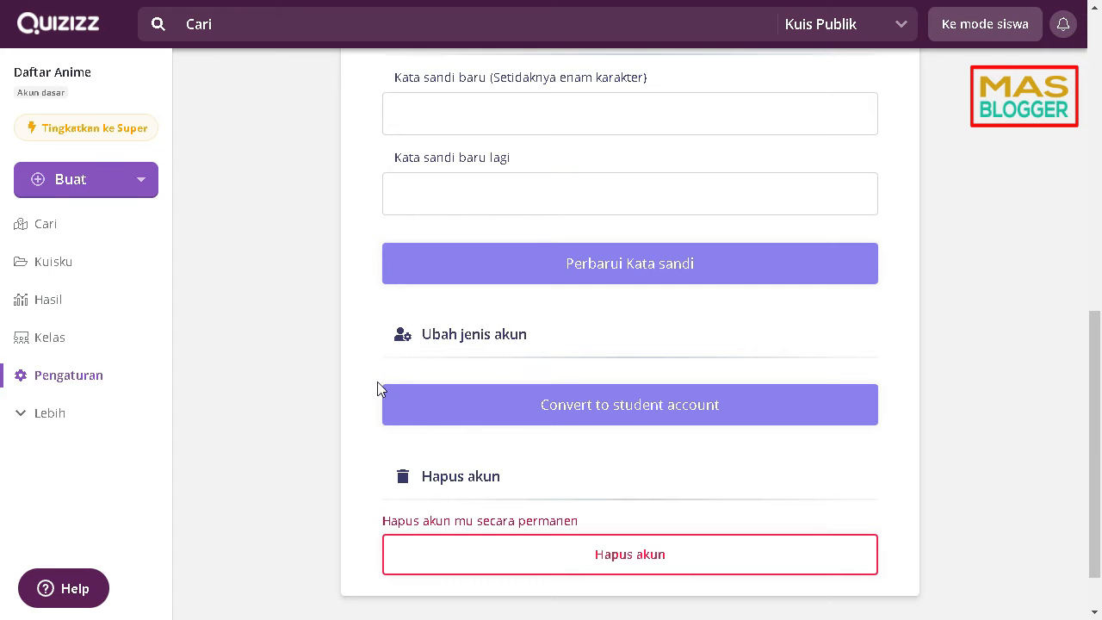
scroll(292, 454, down, 1)
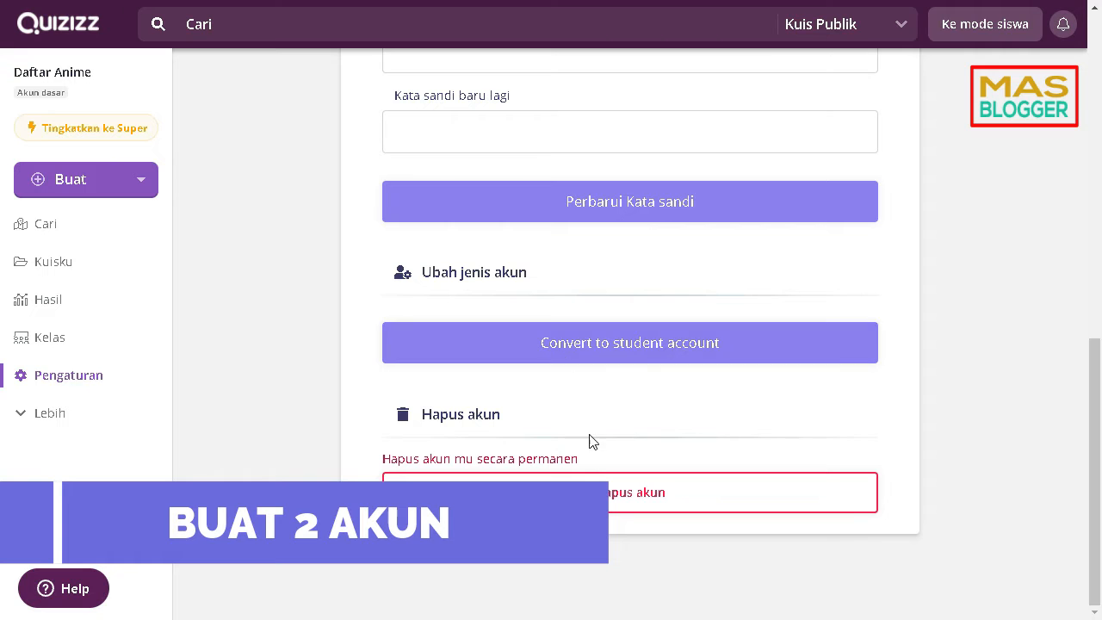
scroll(598, 442, up, 6)
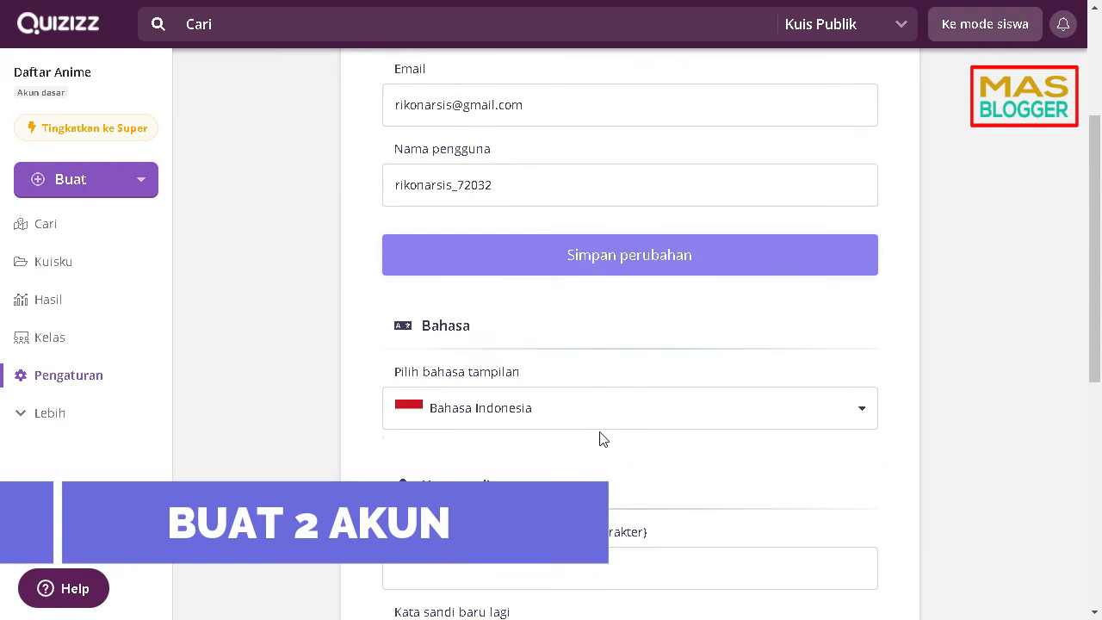
scroll(601, 439, up, 3)
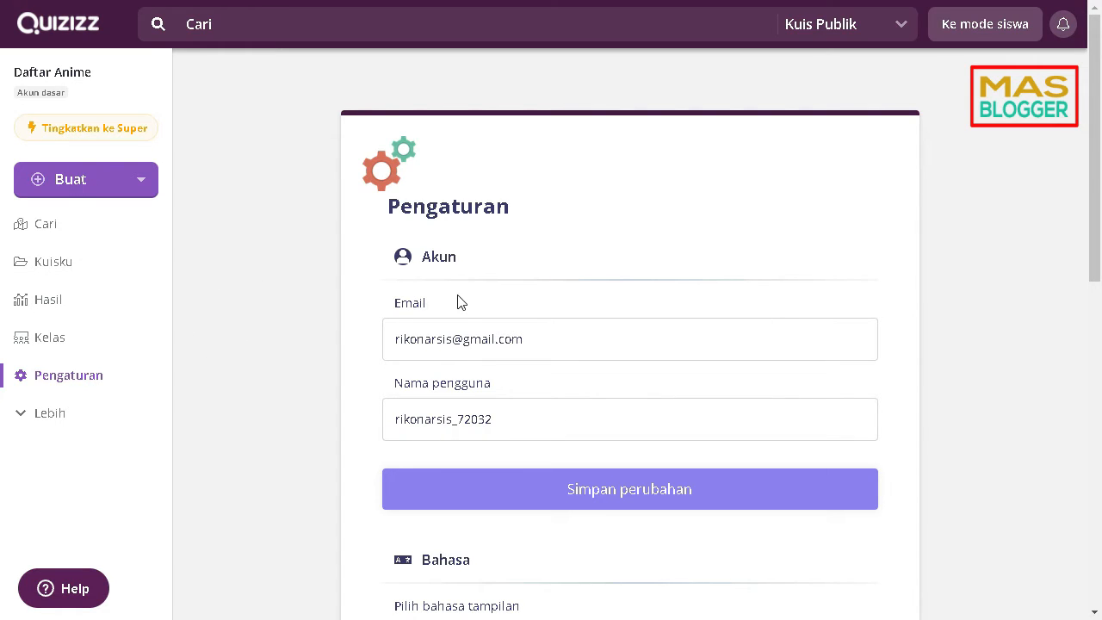
scroll(458, 302, down, 2)
Create a new quiz from the profile page, named SISTEM EKSKRESI, with Science as its subject.
click(74, 76)
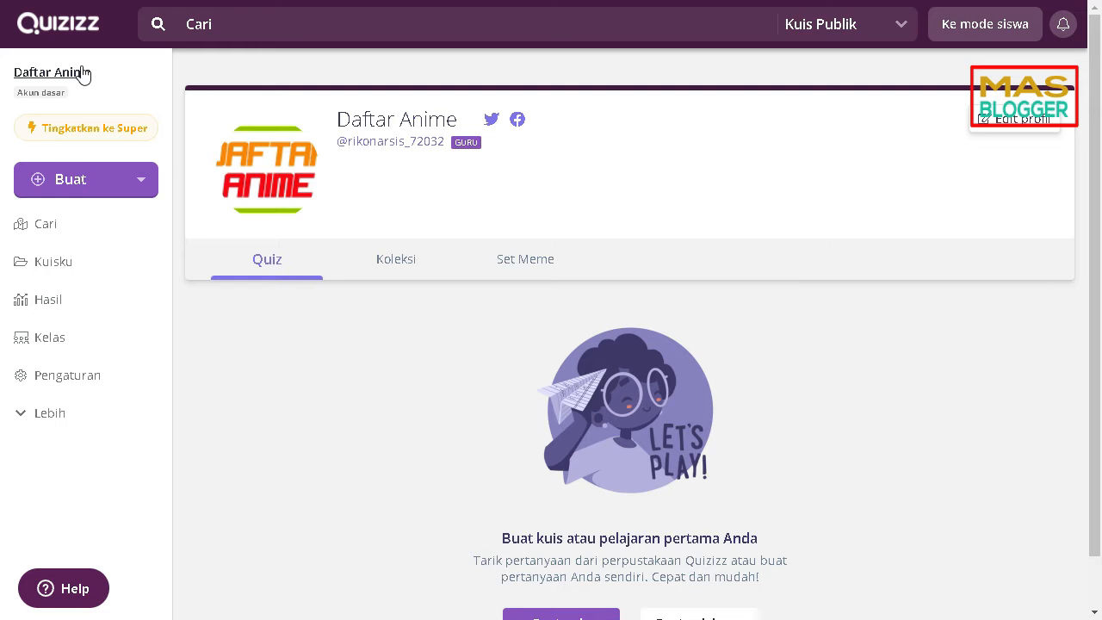
scroll(561, 522, down, 1)
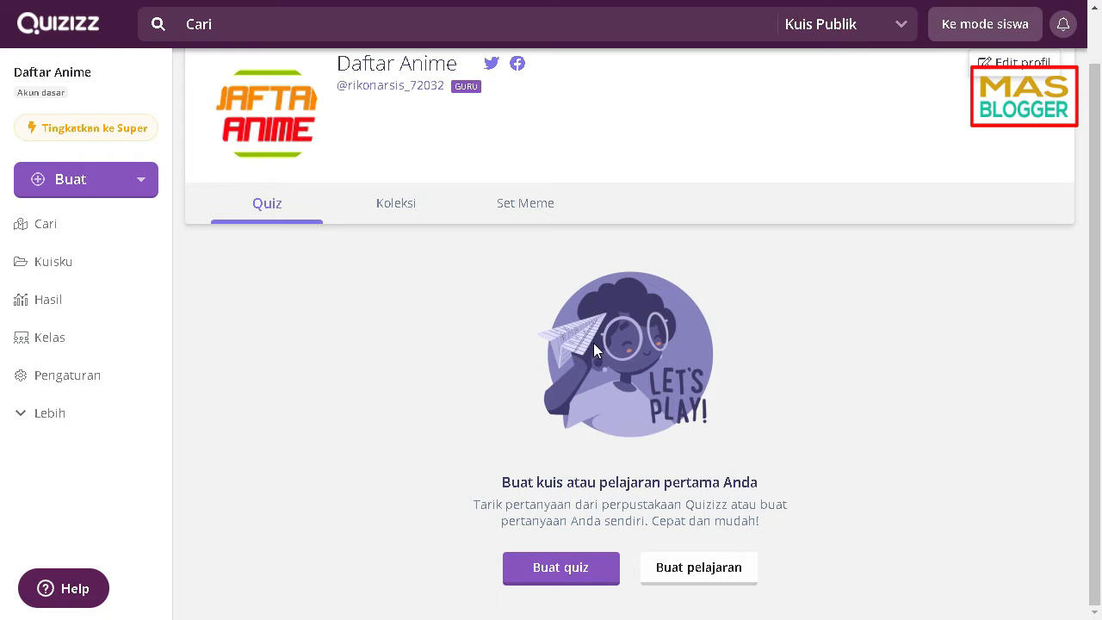
click(548, 572)
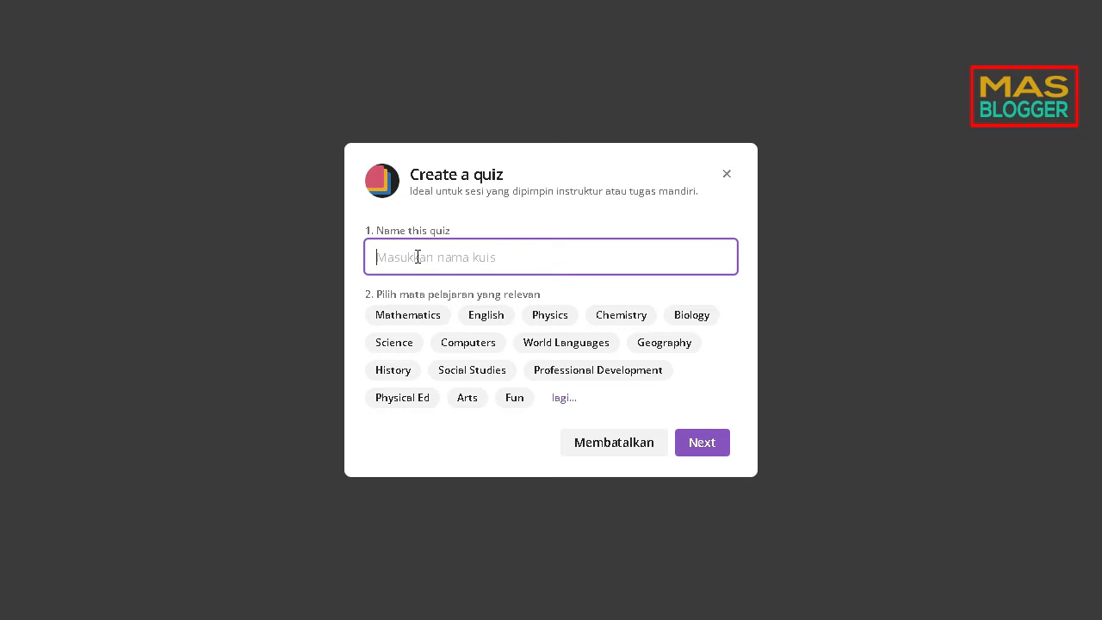
text(SISTEM EKSKRESI)
key(Left)
key(Left)
key(Left)
key(Left)
text(K)
click(395, 343)
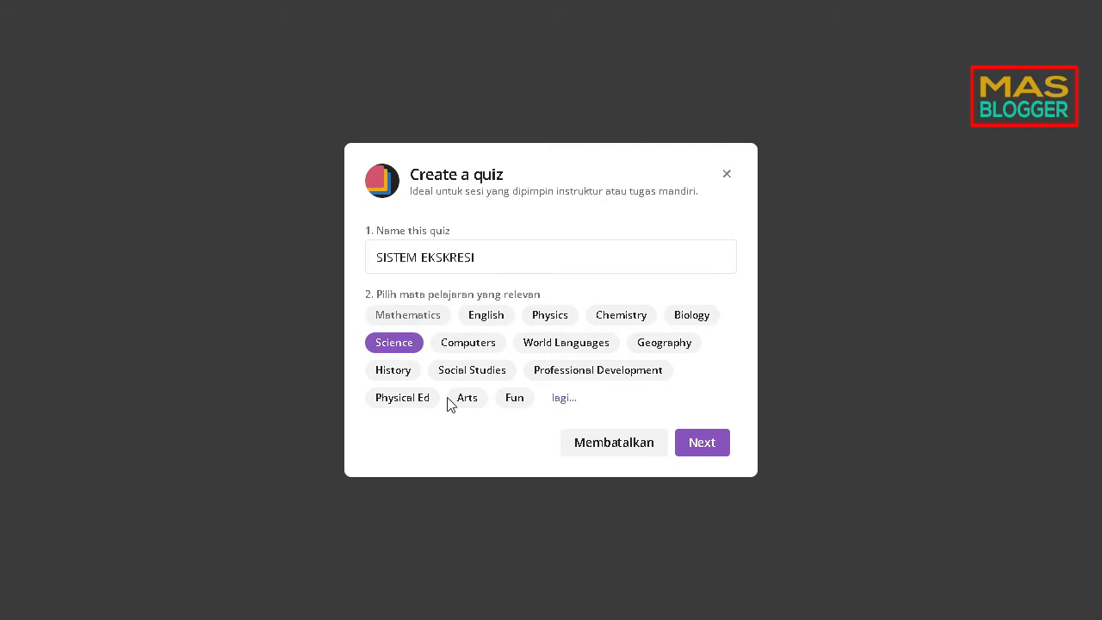
click(705, 444)
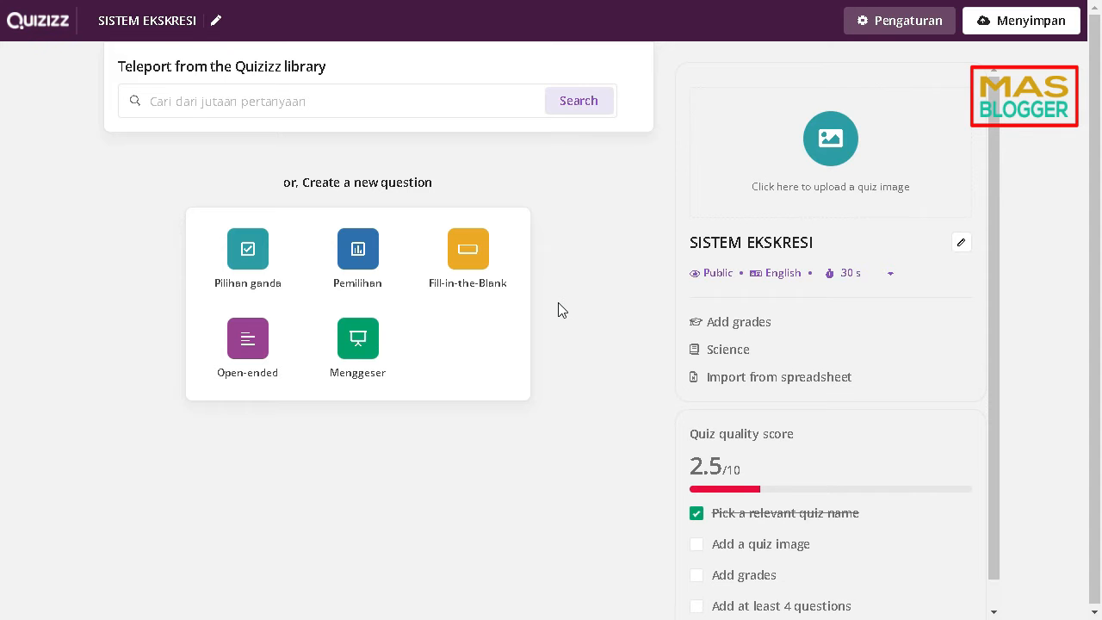
Add a multiple-choice question reading "Hati adalah salah satu eksresi yang menghasilkan zat sisa berupa".
click(248, 269)
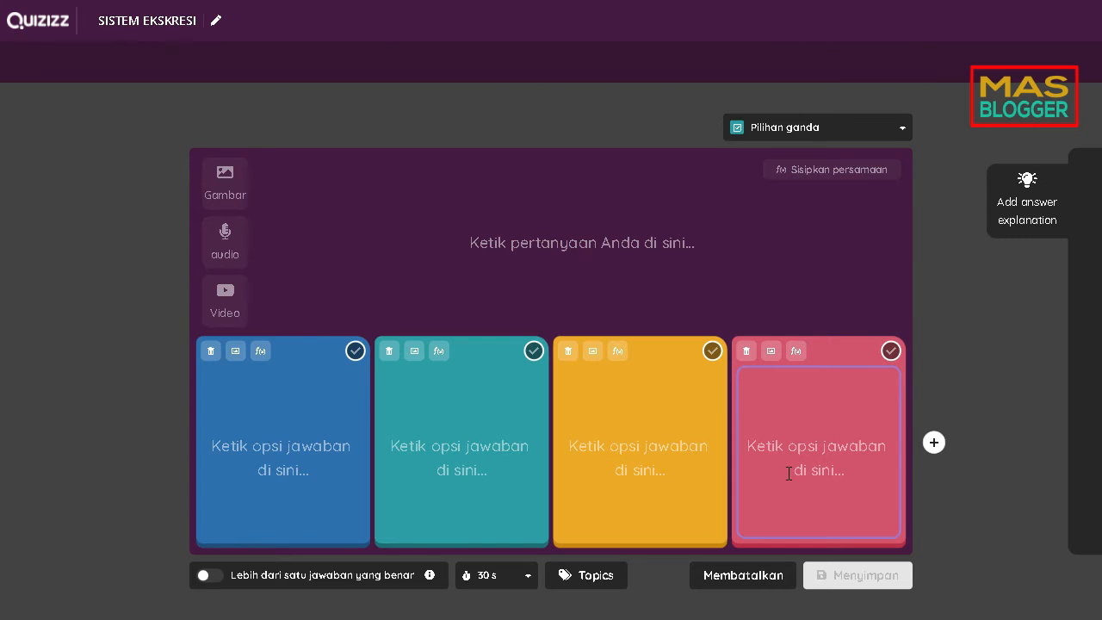
click(503, 228)
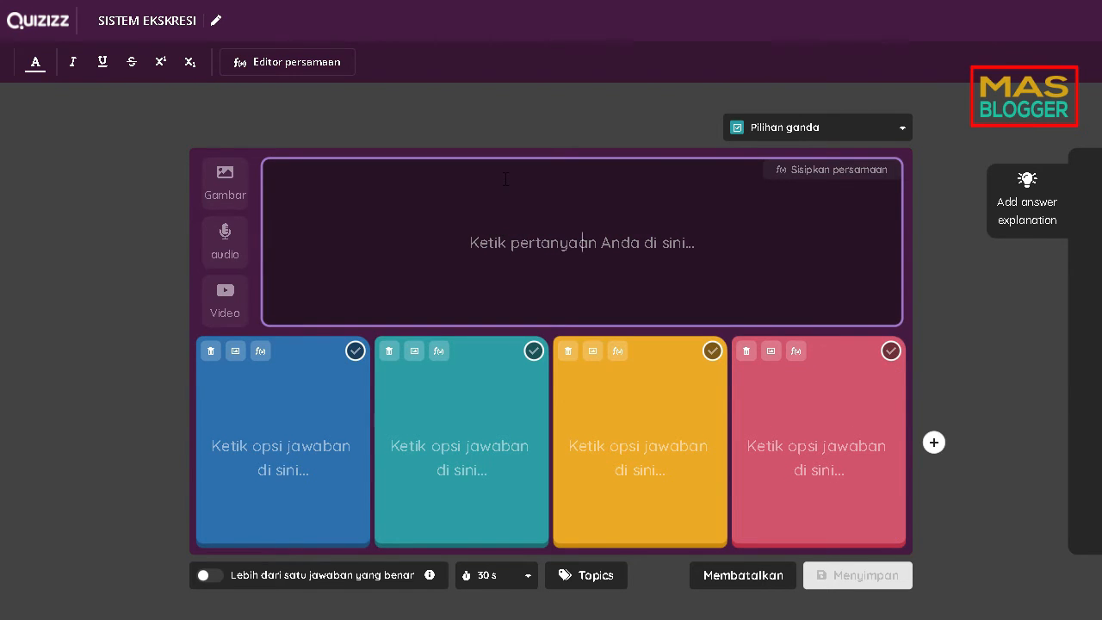
text(S)
key(BackSpace)
text(Hati adalah salah satu)
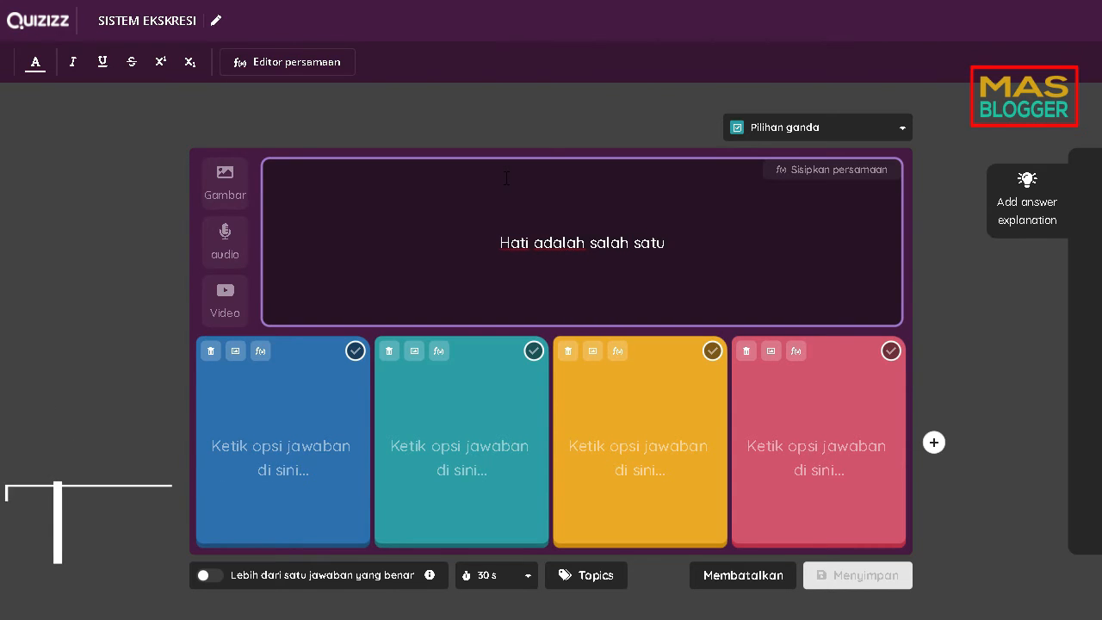
text( eksresi yang menh)
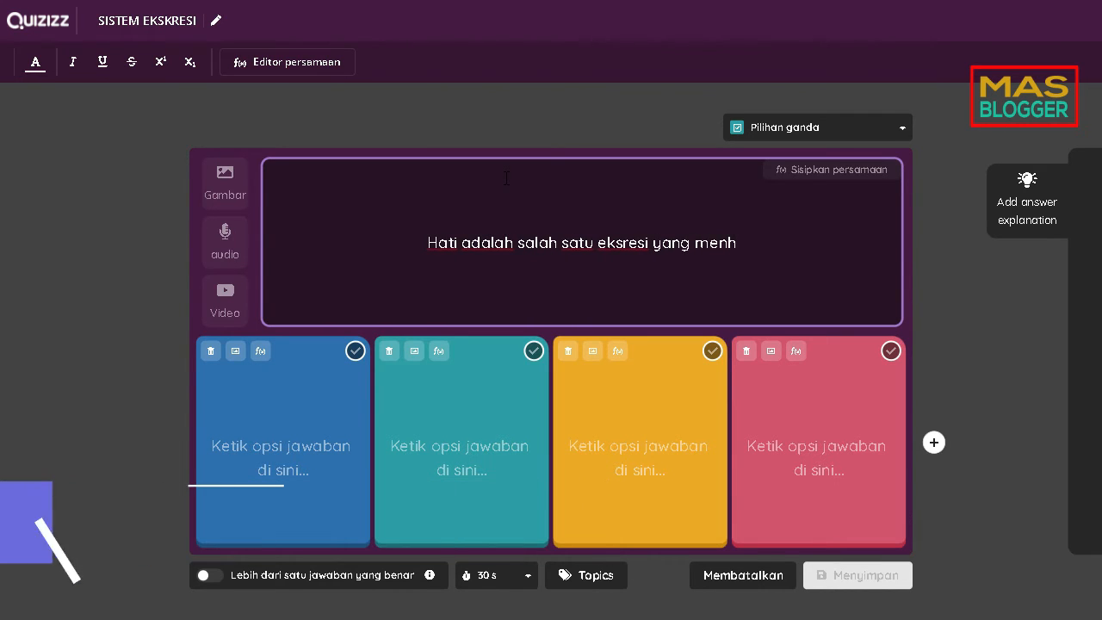
key(BackSpace)
text(ghasilkan zat sisa )
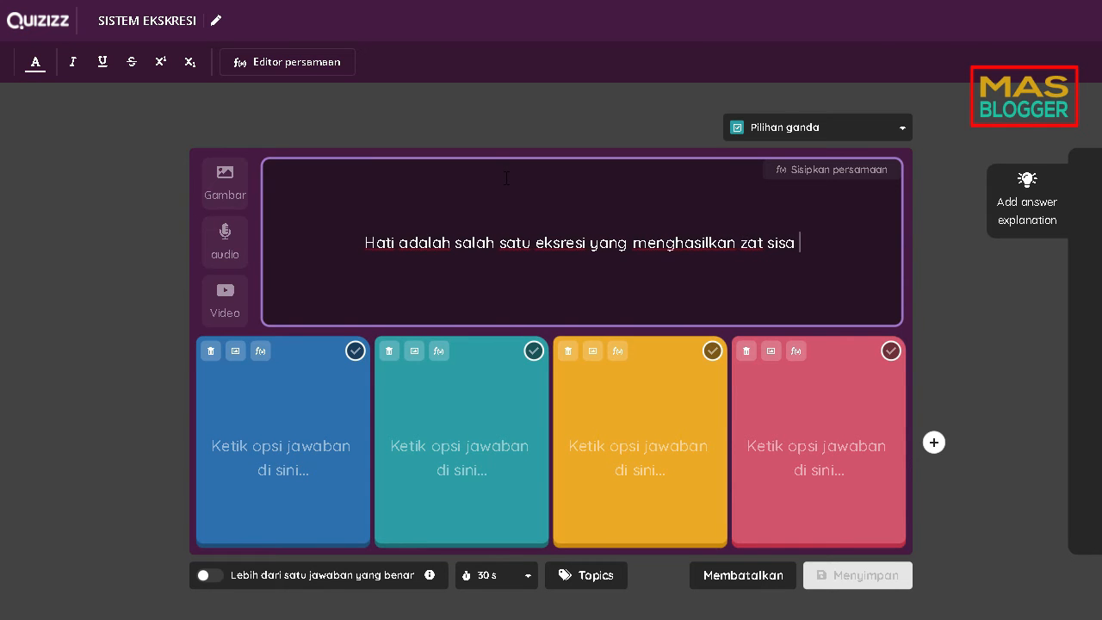
text(berupa)
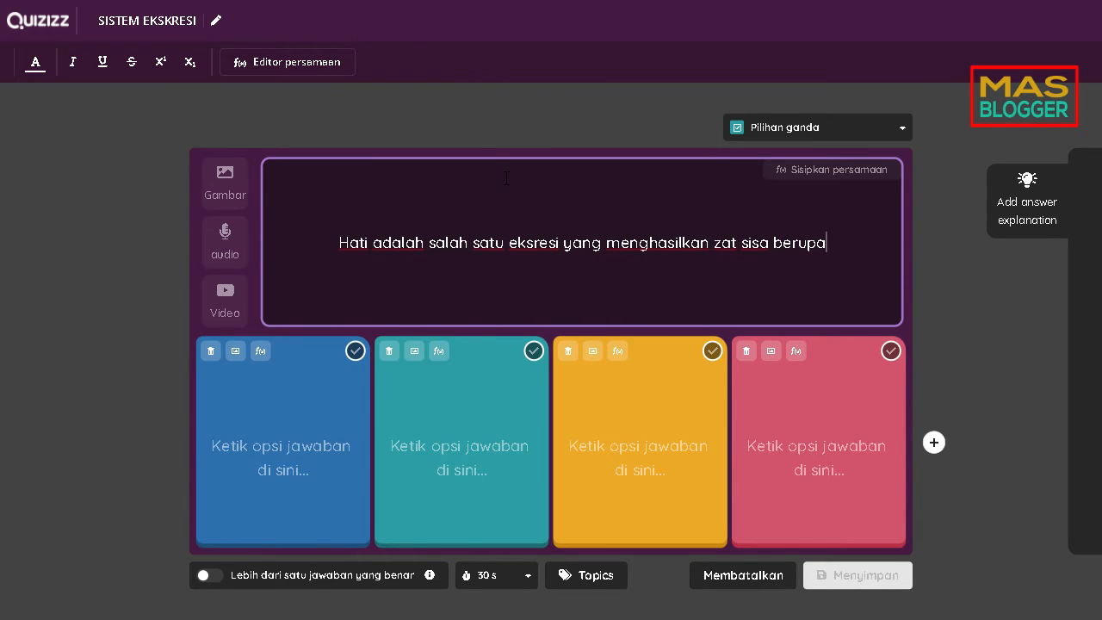
Enter CO as plain text in the first answer option.
click(269, 449)
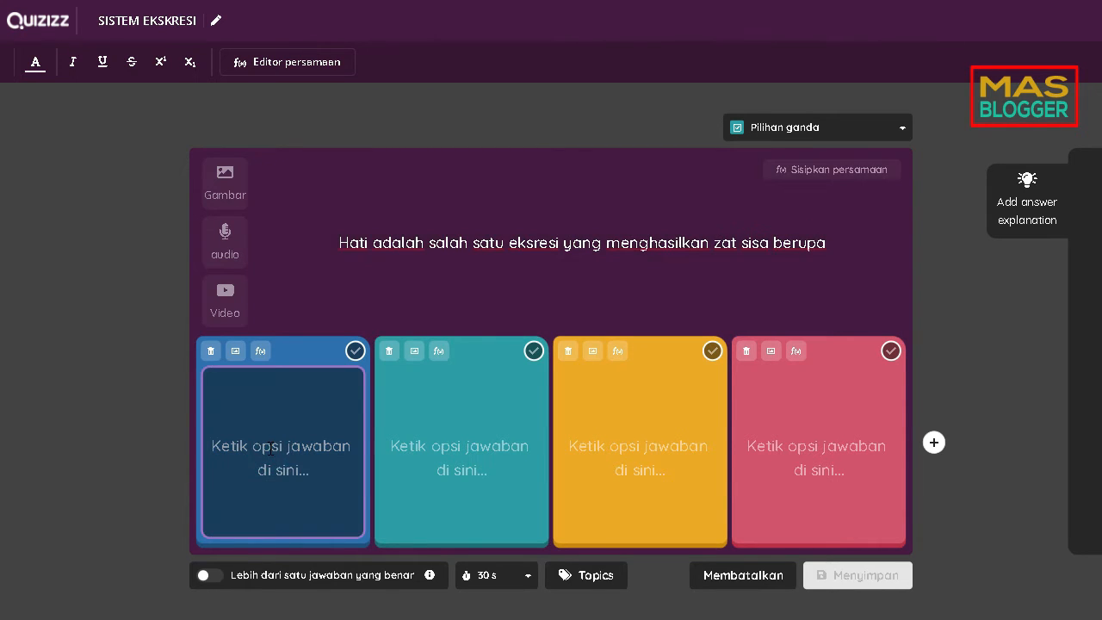
text(c)
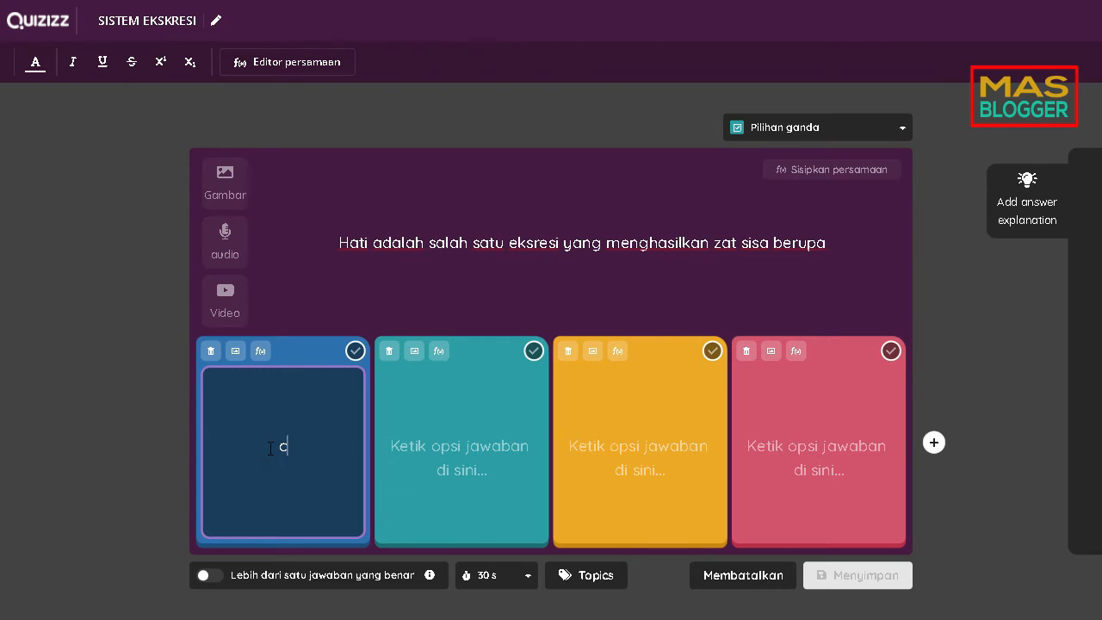
text(o)
key(BackSpace)
key(BackSpace)
text(CO)
Build the formula CO with subscript 2 in the first answer option's equation editor and insert it.
click(259, 355)
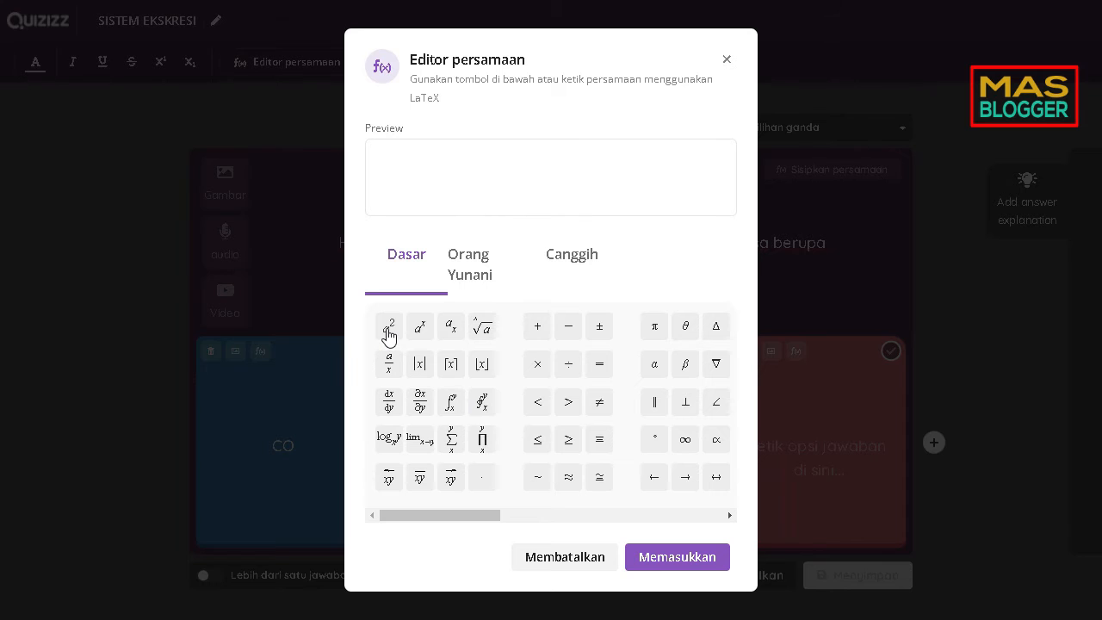
click(450, 332)
text(CO)
click(455, 332)
text(2)
click(685, 576)
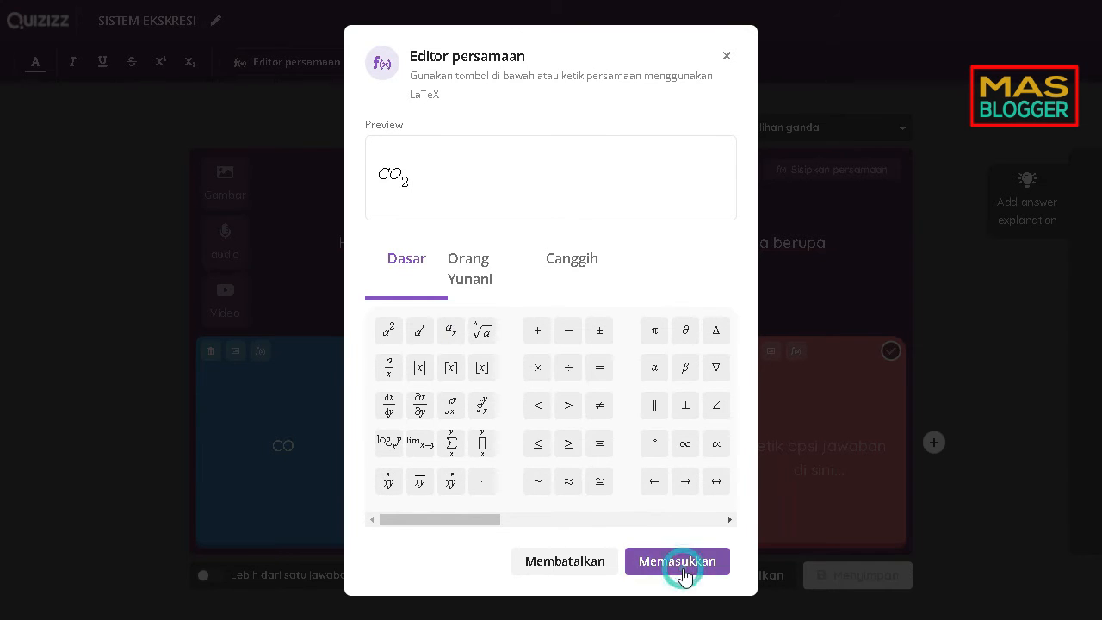
Delete the plain-text CO from the first answer option, keeping only the inserted formula.
click(254, 443)
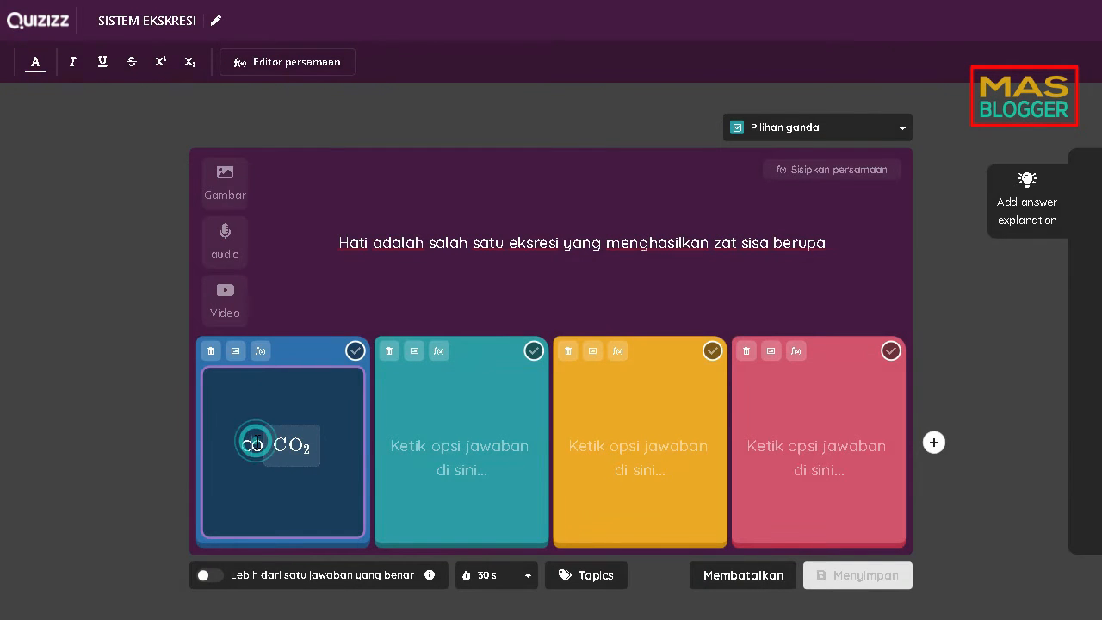
double_click(253, 445)
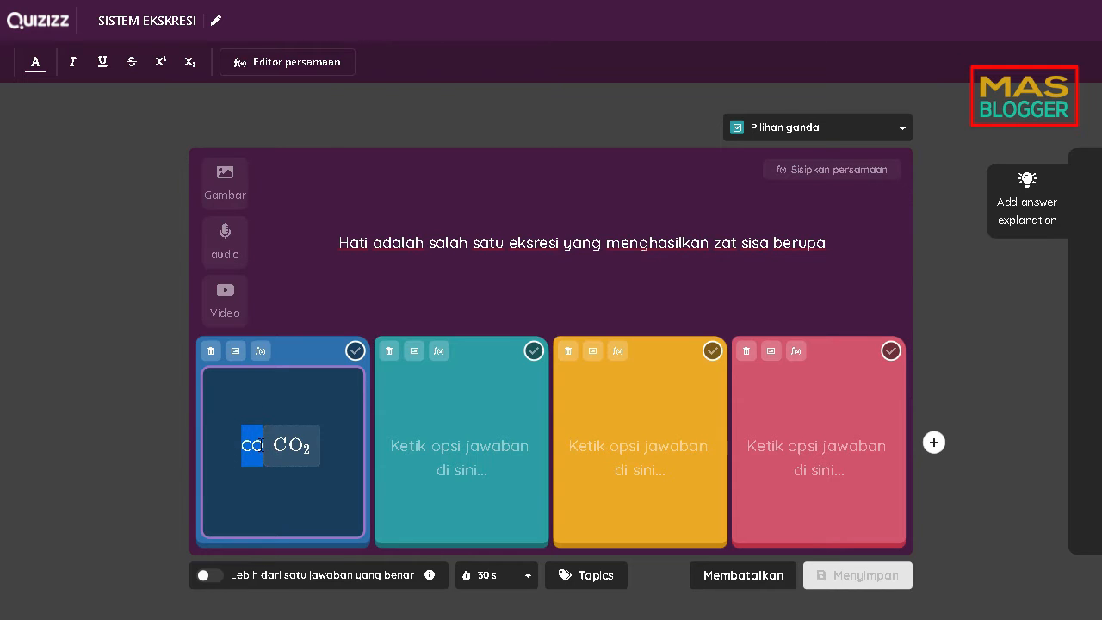
key(BackSpace)
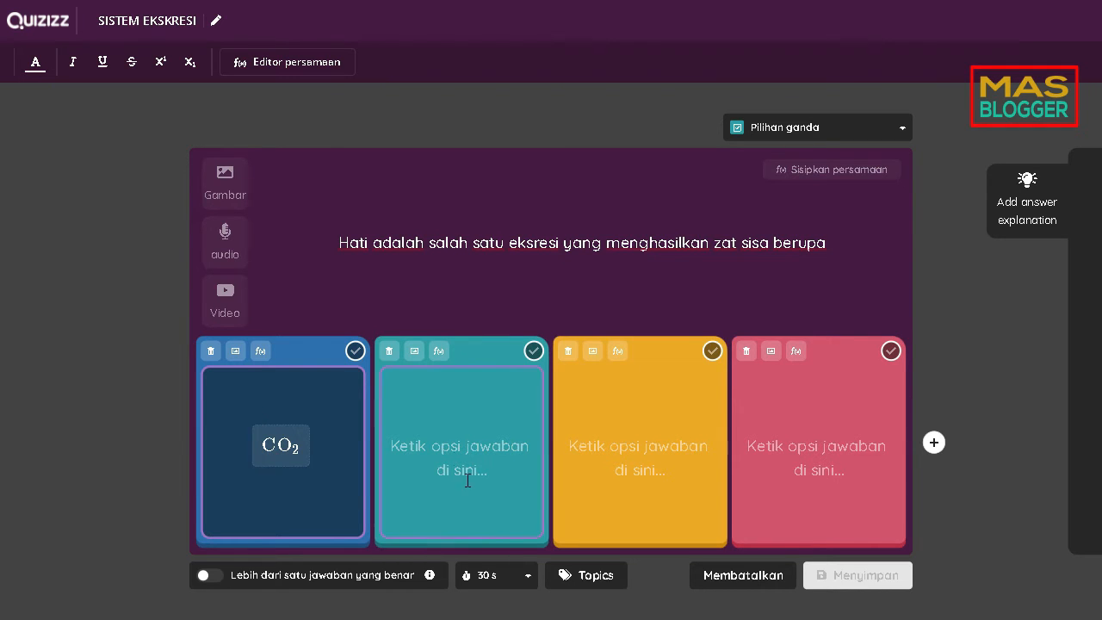
Enter Empedu as the second answer option and Urea as the third.
click(455, 449)
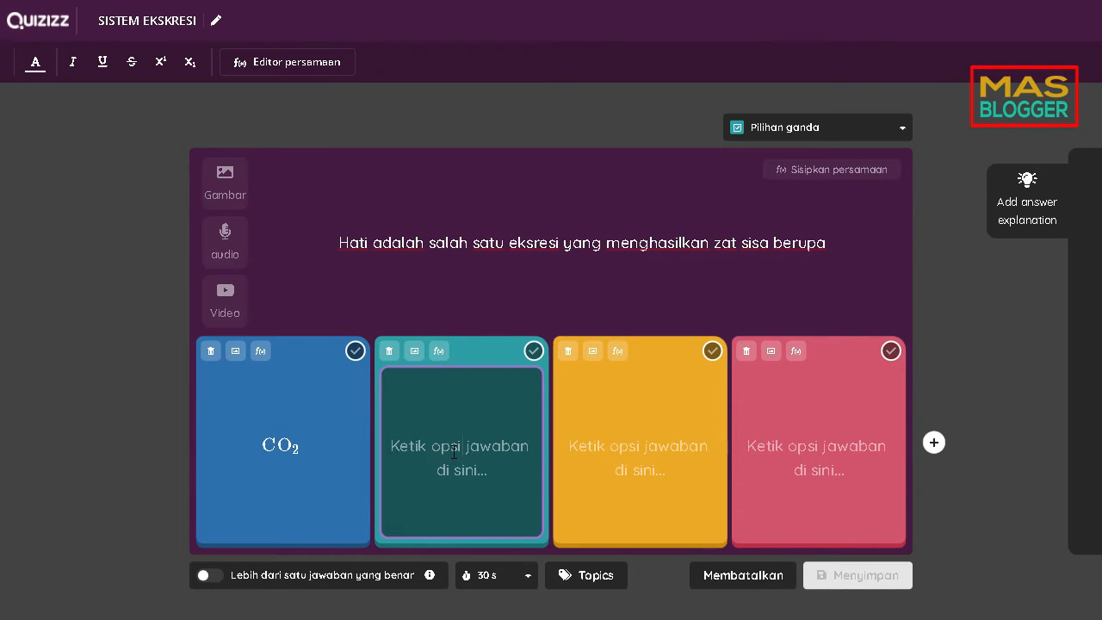
text(eM)
key(BackSpace)
text(Empedu)
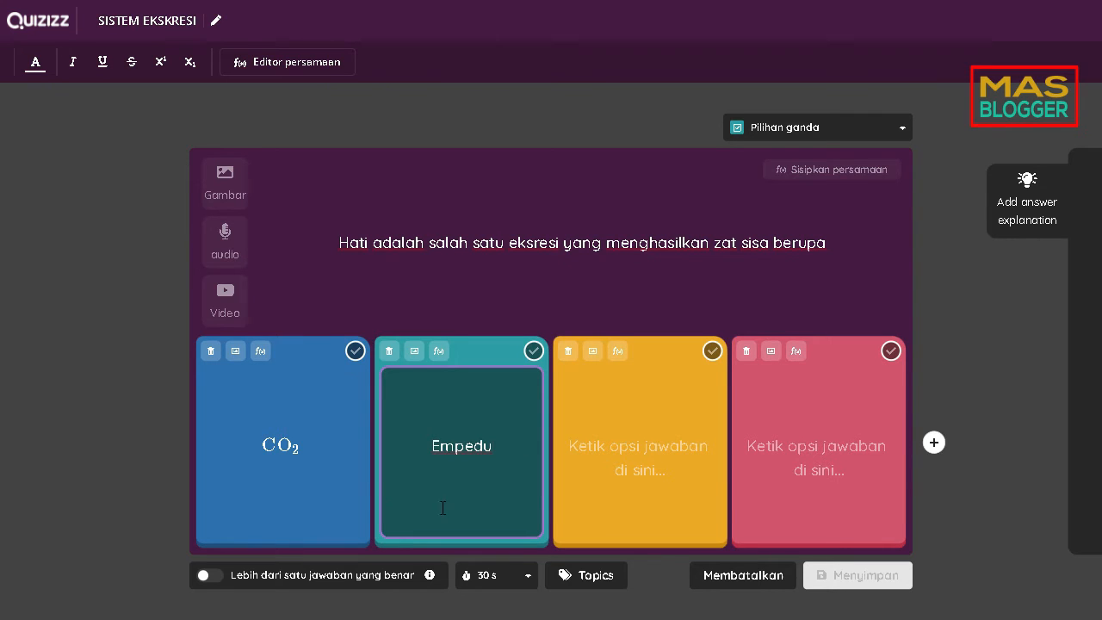
click(593, 458)
text(Urea)
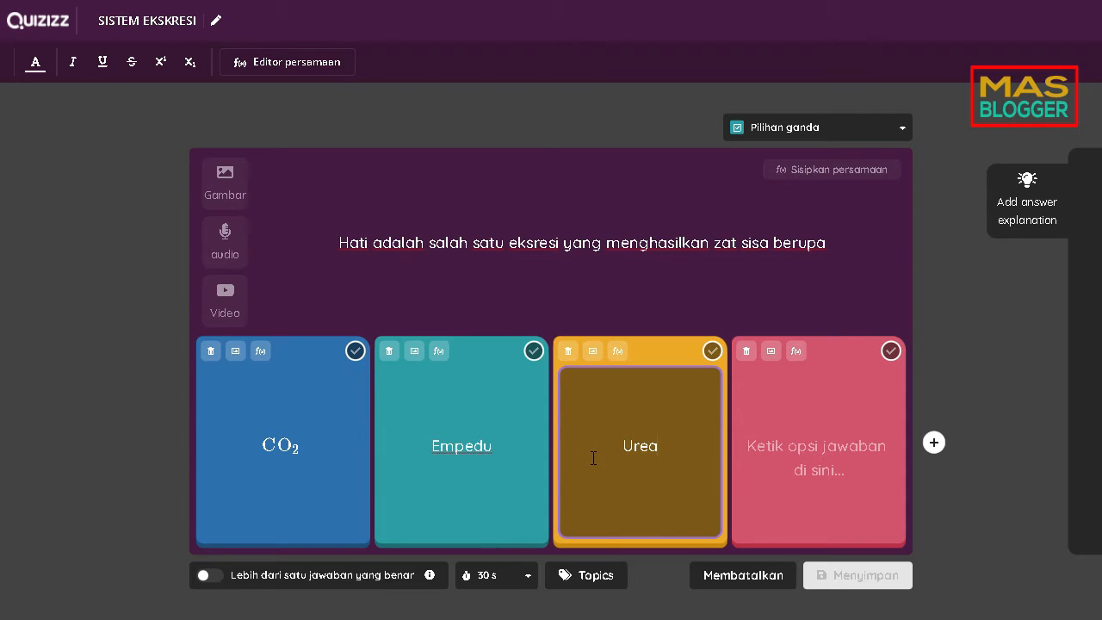
Build the formula O with subscript 2 in the fourth answer option's equation editor and insert it.
click(792, 430)
click(792, 350)
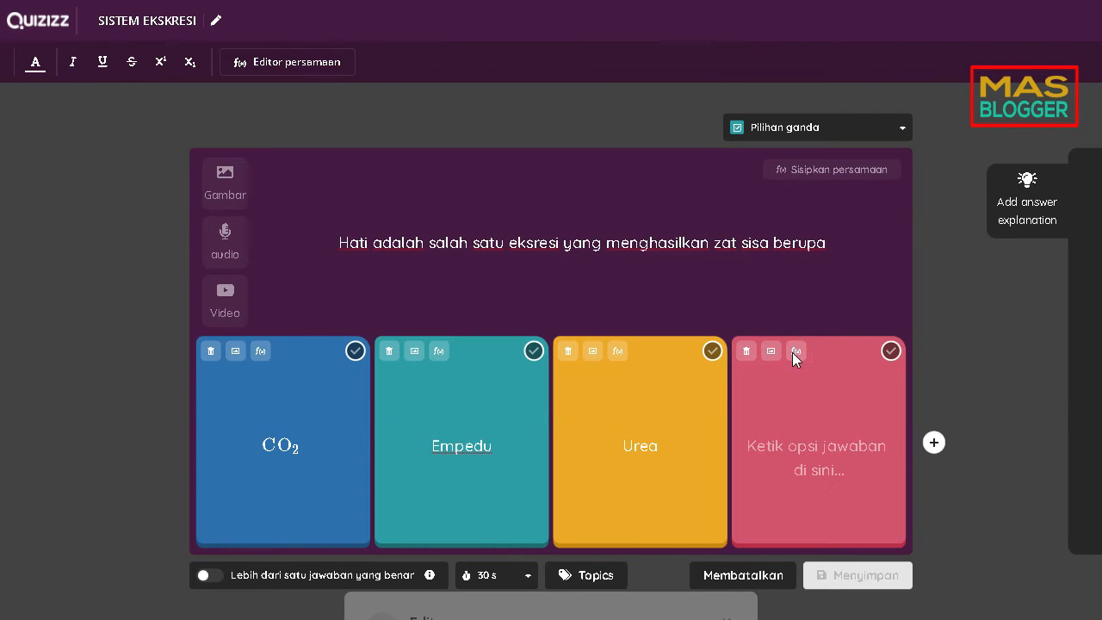
click(451, 337)
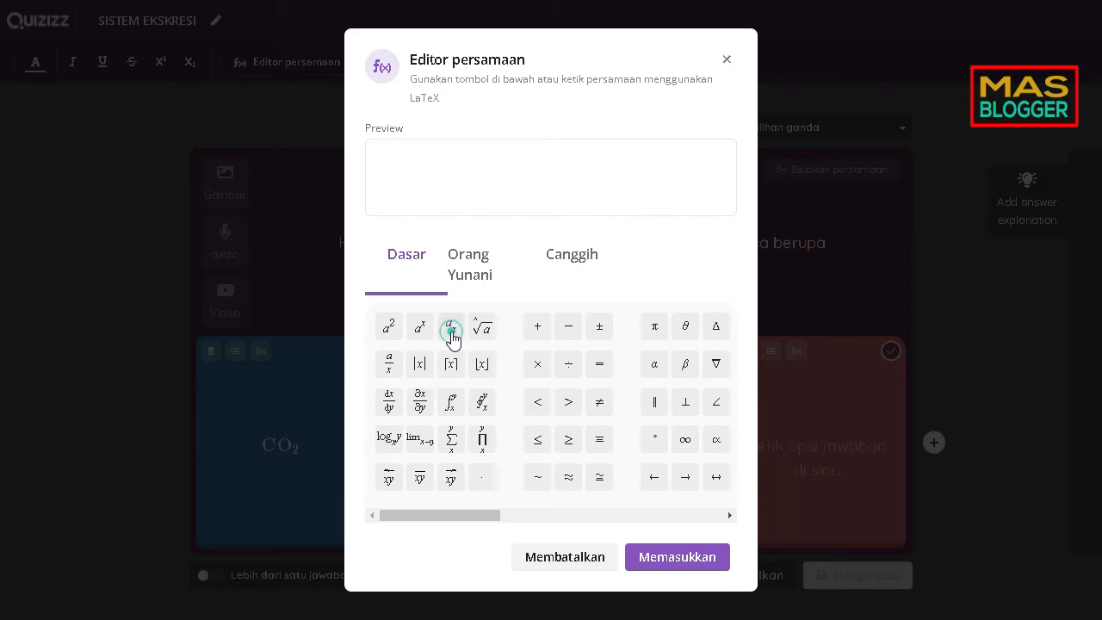
click(399, 176)
text(O)
click(451, 326)
text(2)
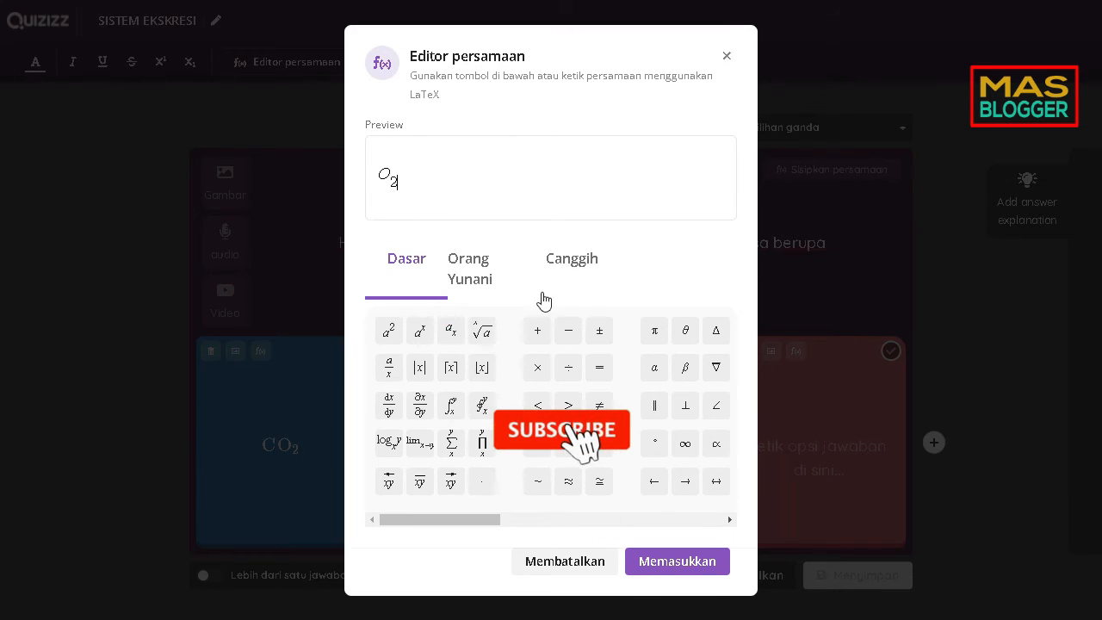
click(682, 565)
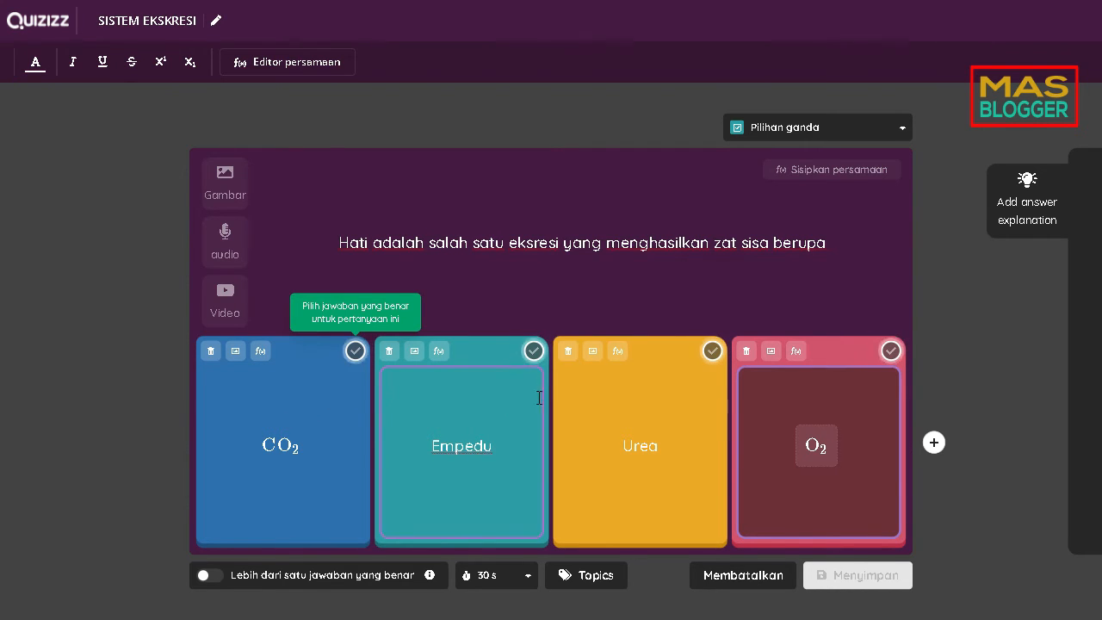
Mark Empedu as the correct answer and save the question.
click(534, 350)
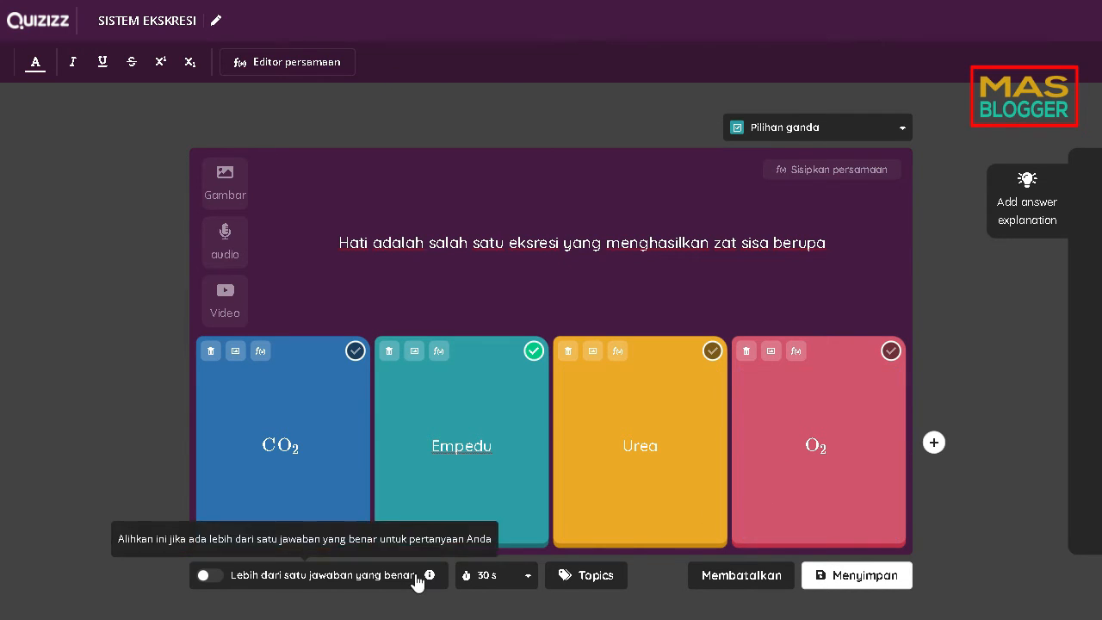
click(868, 586)
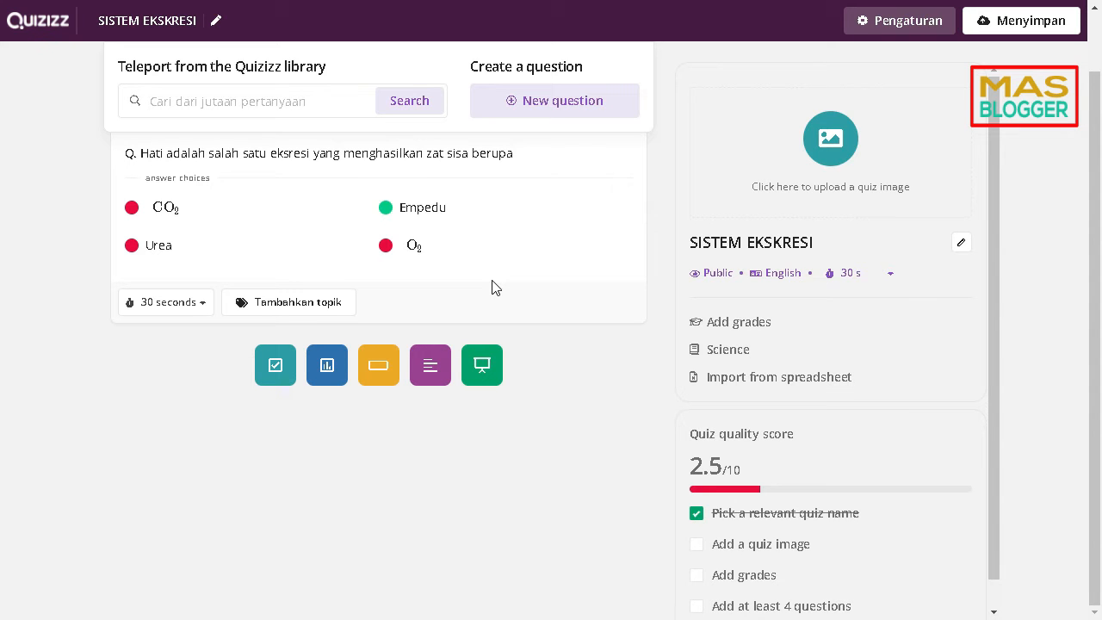
Add a second multiple-choice question with the placeholder text "aaaaaaaaaaaaaaaa".
click(564, 110)
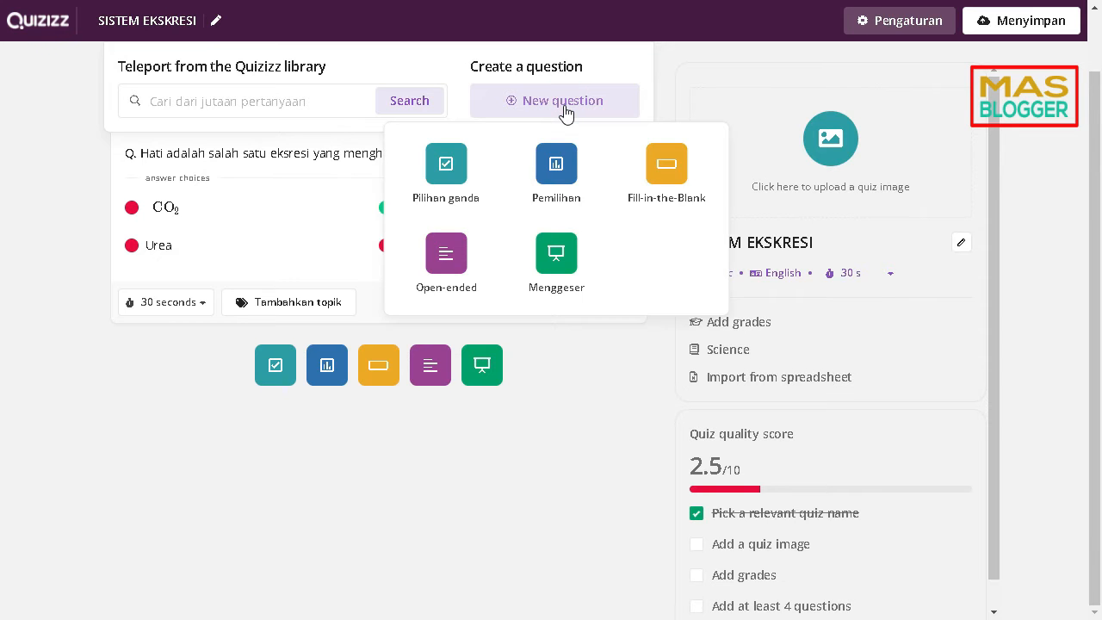
click(446, 164)
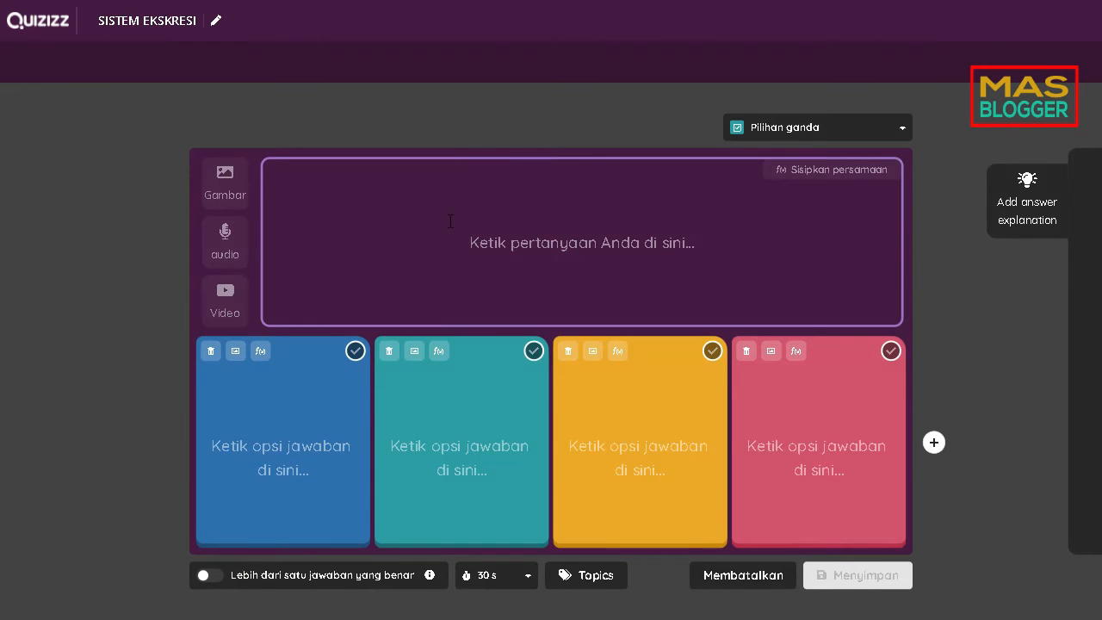
click(450, 222)
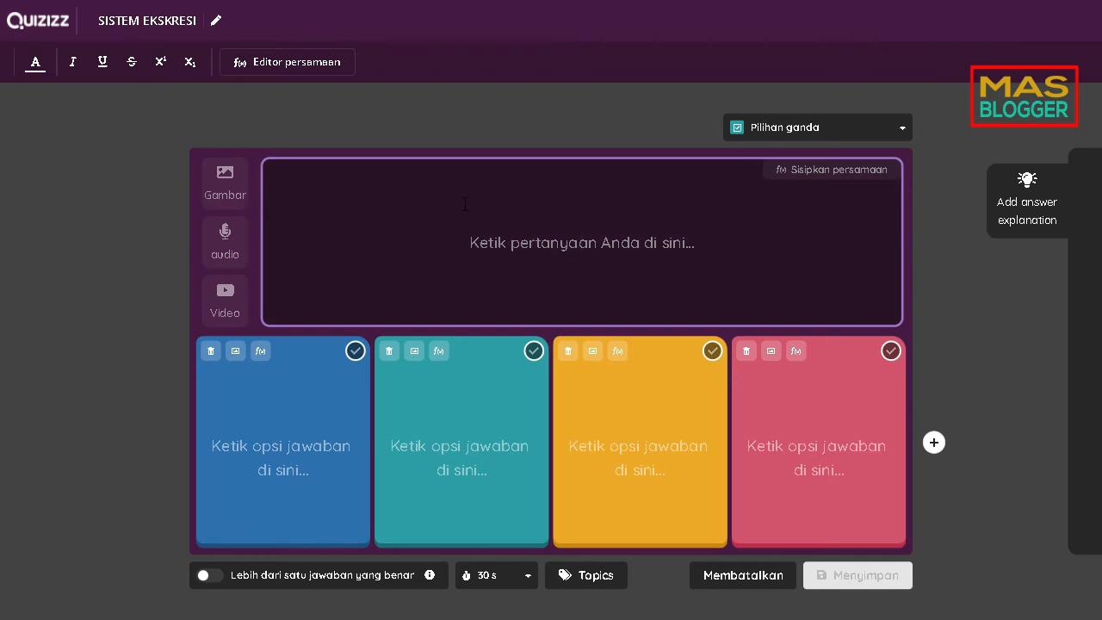
text(aaaaaaaaaaaaaaaa)
Fill the second question's four answer options with c, v, b and a, in that order.
click(276, 425)
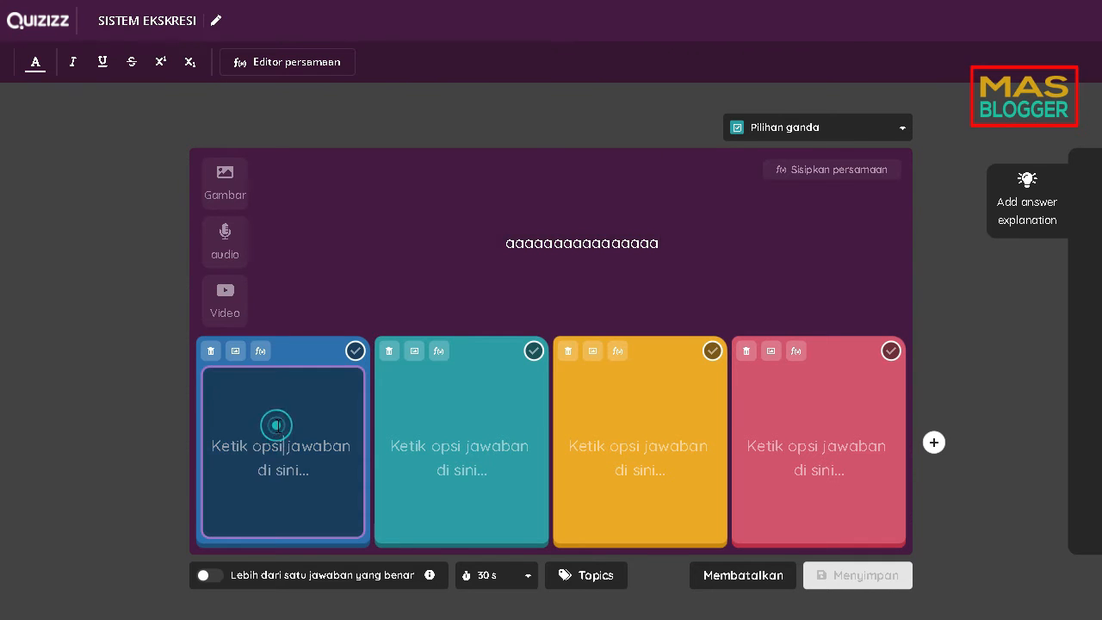
text(c)
click(487, 454)
text(v)
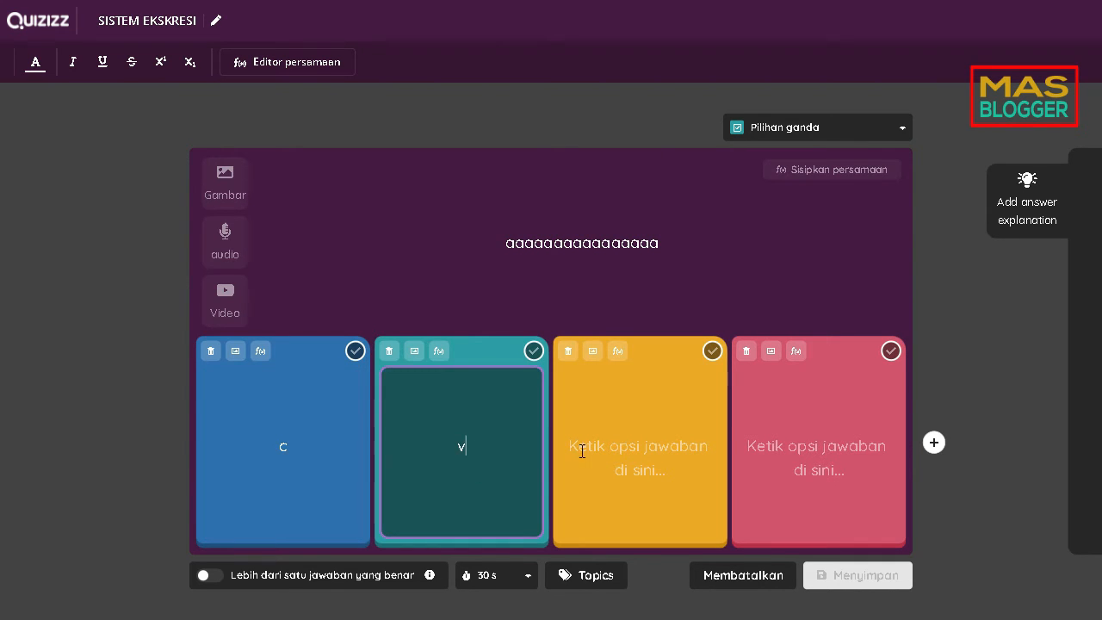
click(659, 448)
text(b)
click(822, 446)
text(a)
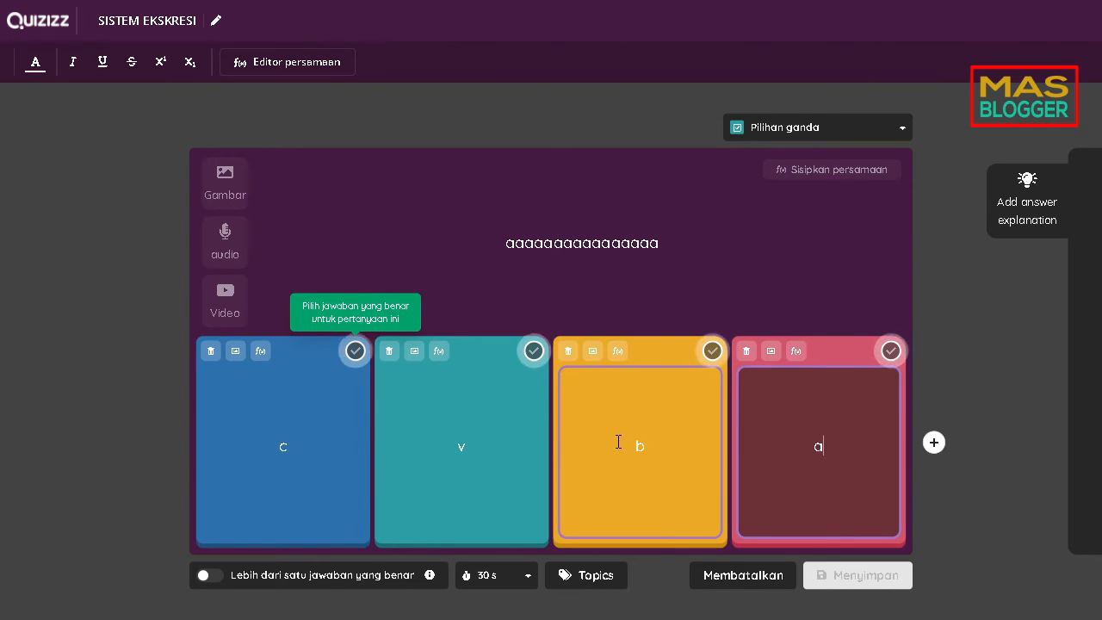
Mark option b as the correct answer and save the second question.
click(713, 353)
click(880, 575)
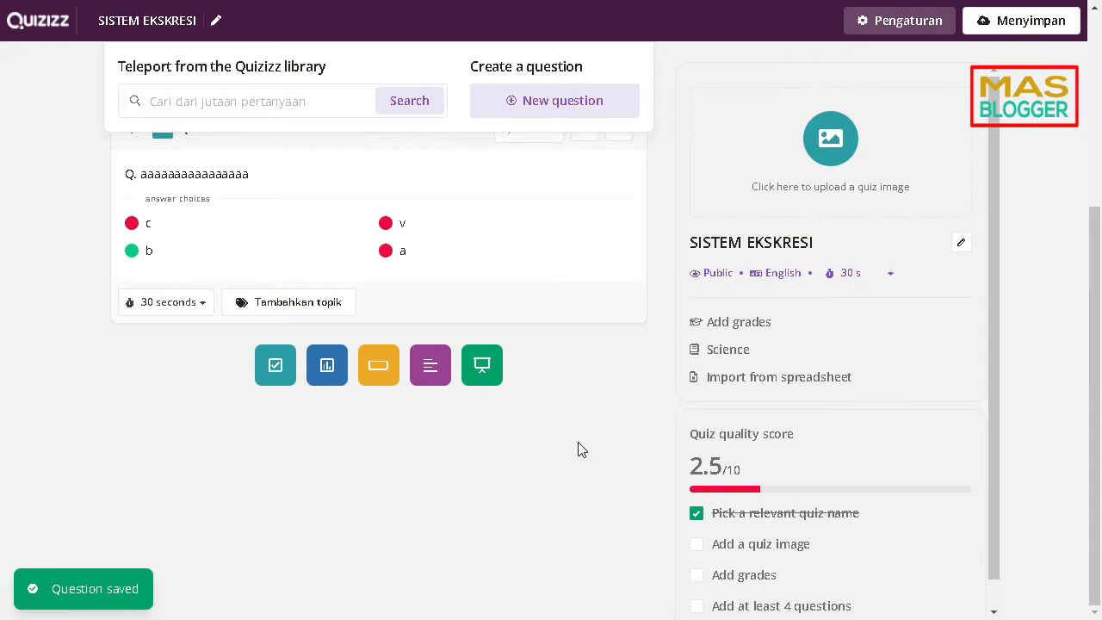
Reopen the second question for editing and change its correct answer to option v.
scroll(584, 465, up, 4)
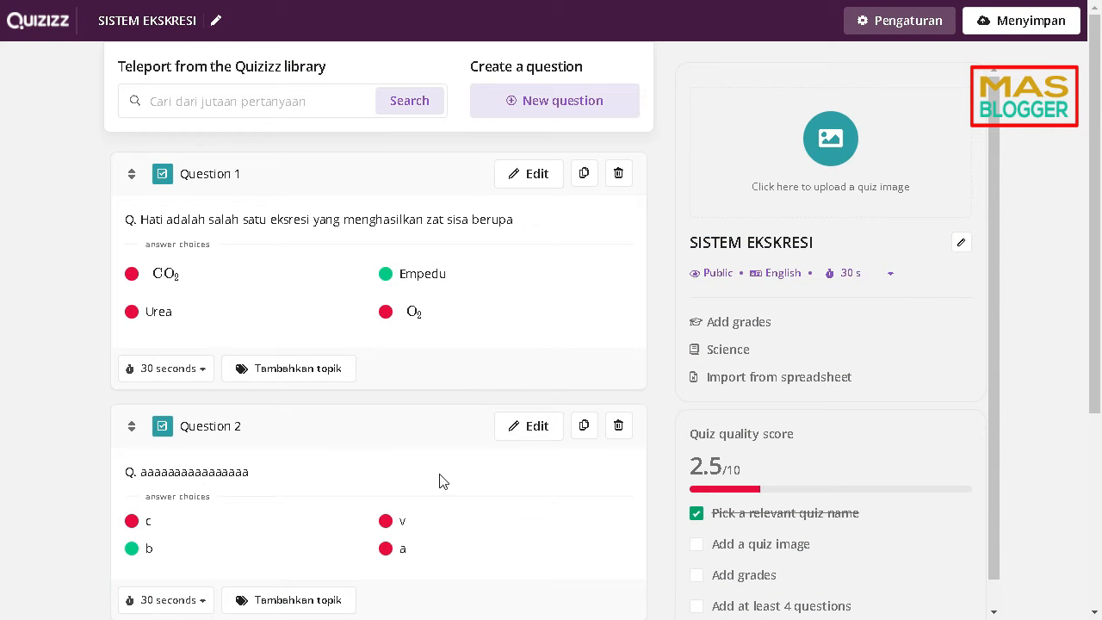
scroll(431, 458, down, 1)
scroll(436, 420, up, 1)
scroll(483, 353, down, 3)
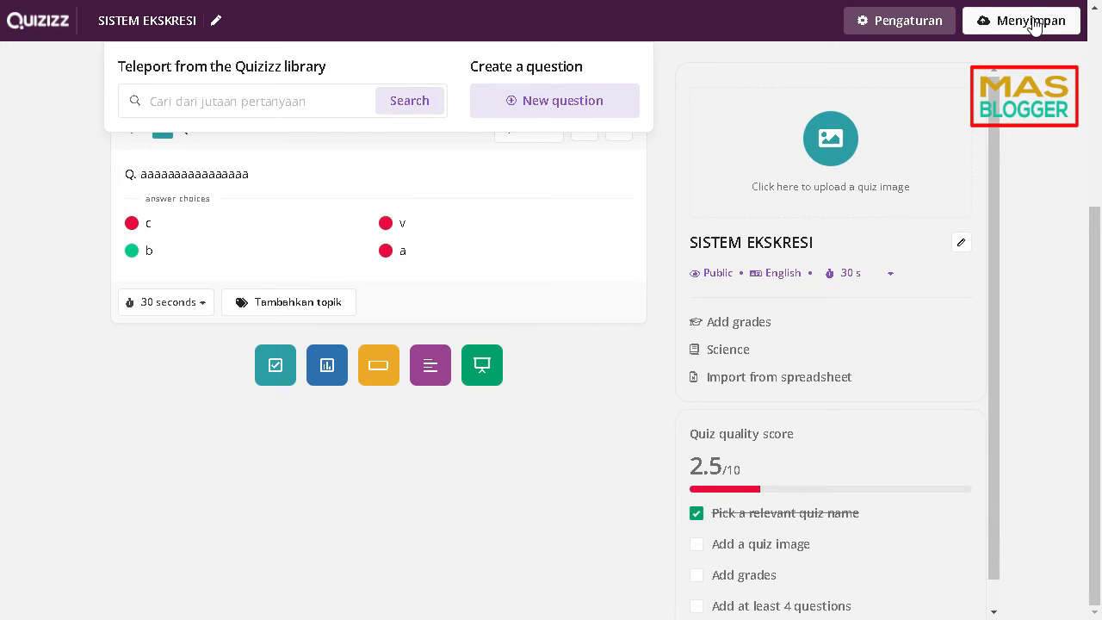
scroll(568, 281, up, 2)
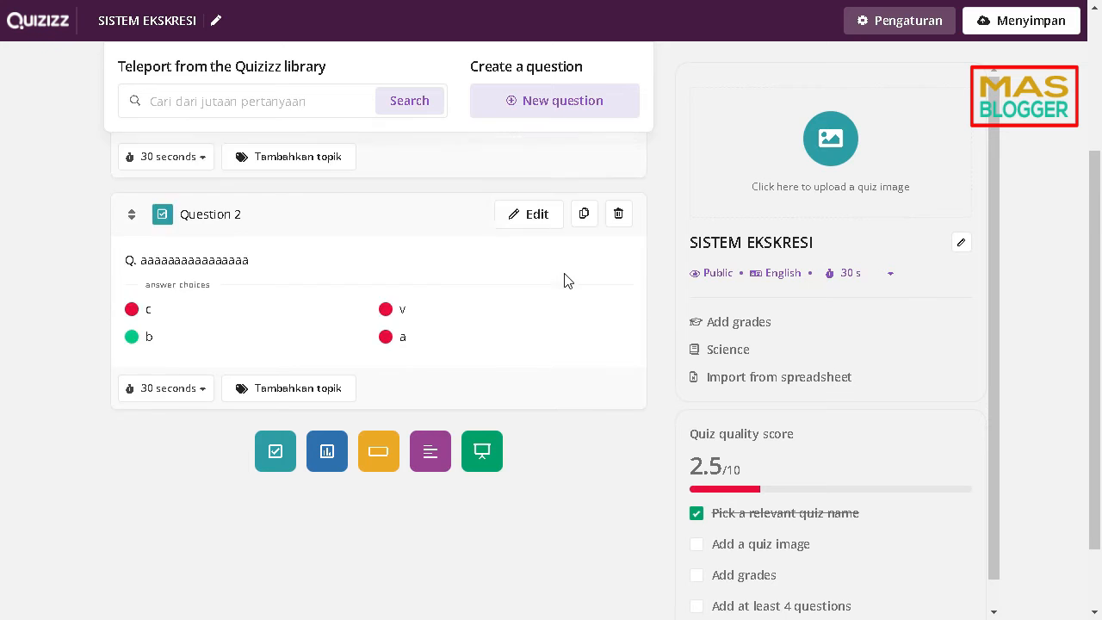
scroll(469, 366, up, 2)
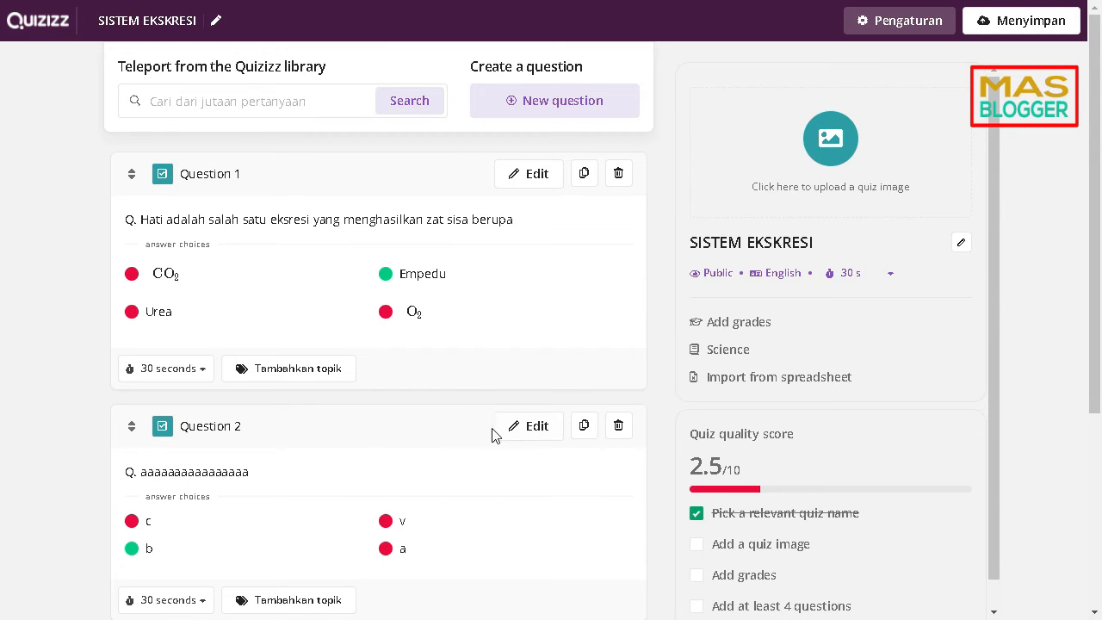
click(528, 431)
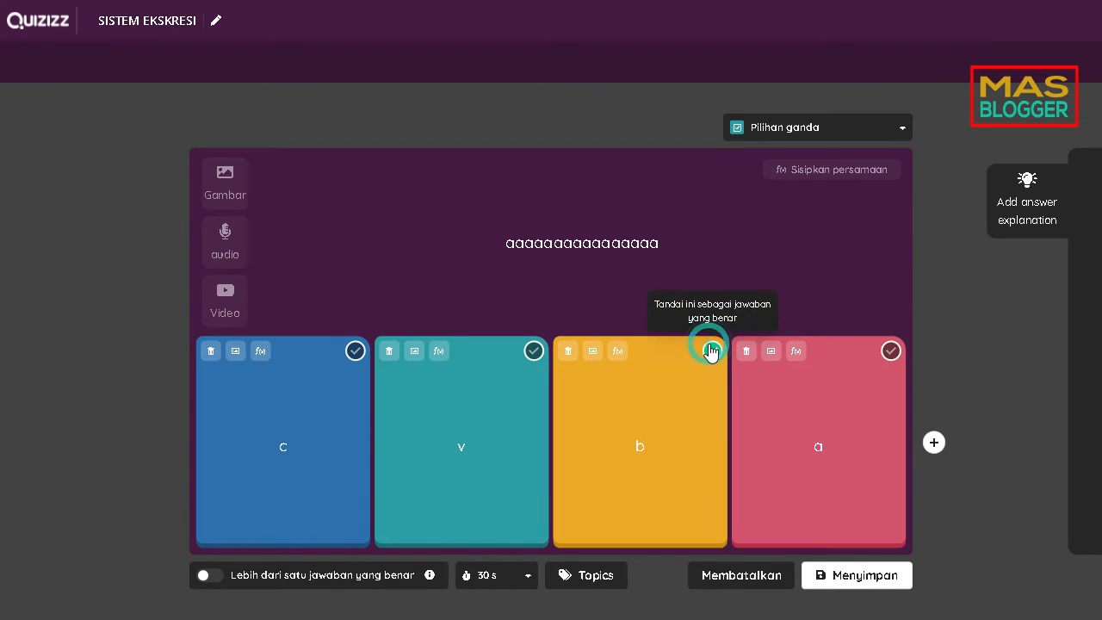
click(534, 350)
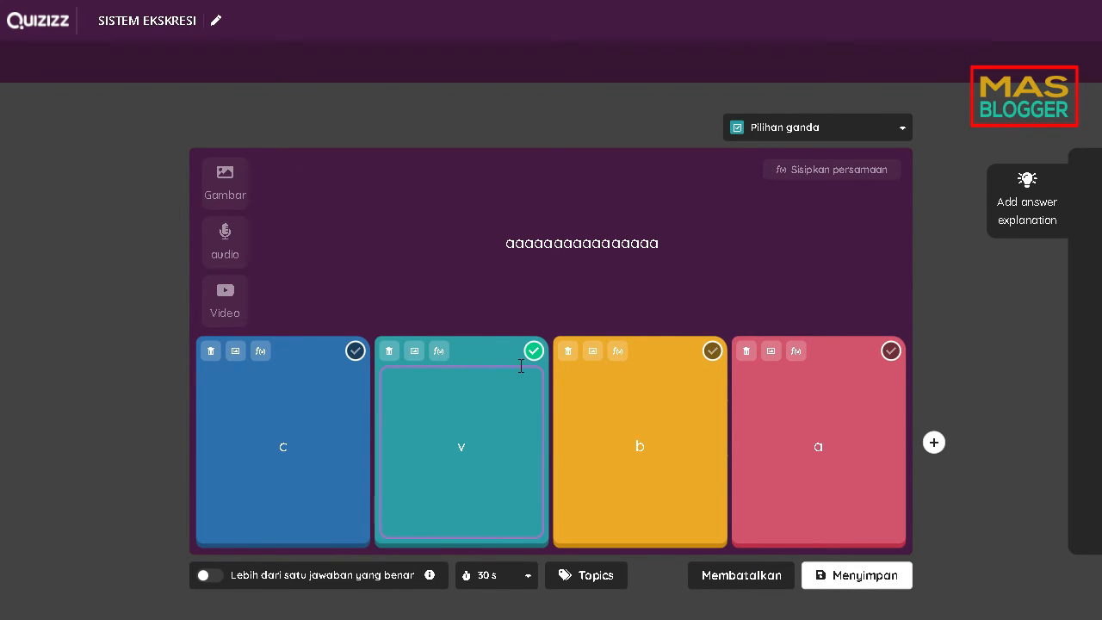
Try out allowing more than one correct answer by marking b alongside v, and switch the option off again.
click(212, 577)
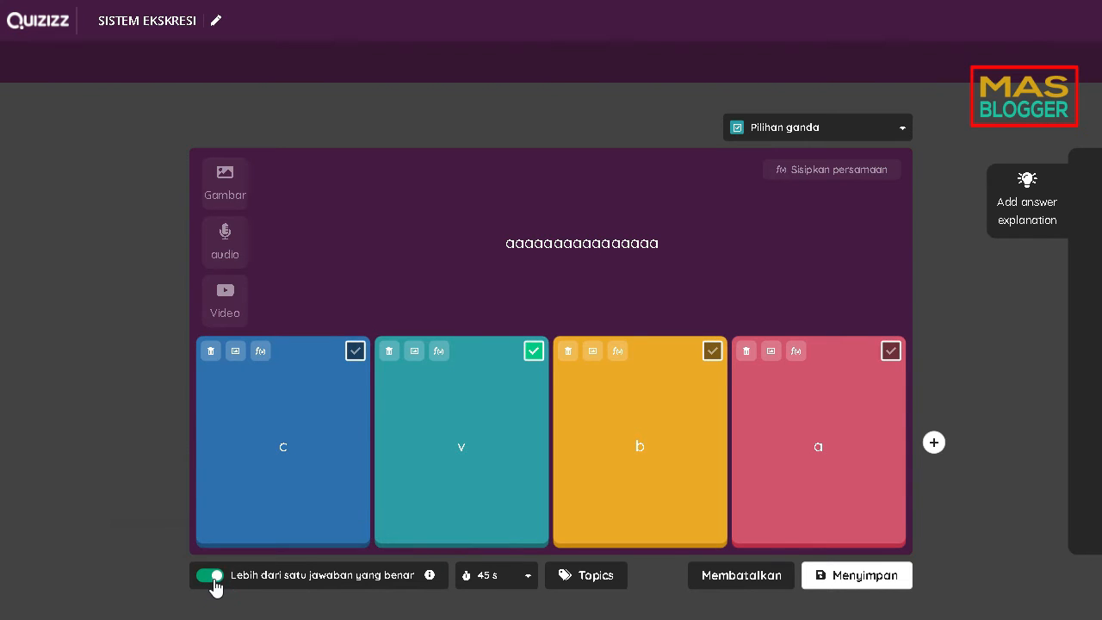
click(714, 353)
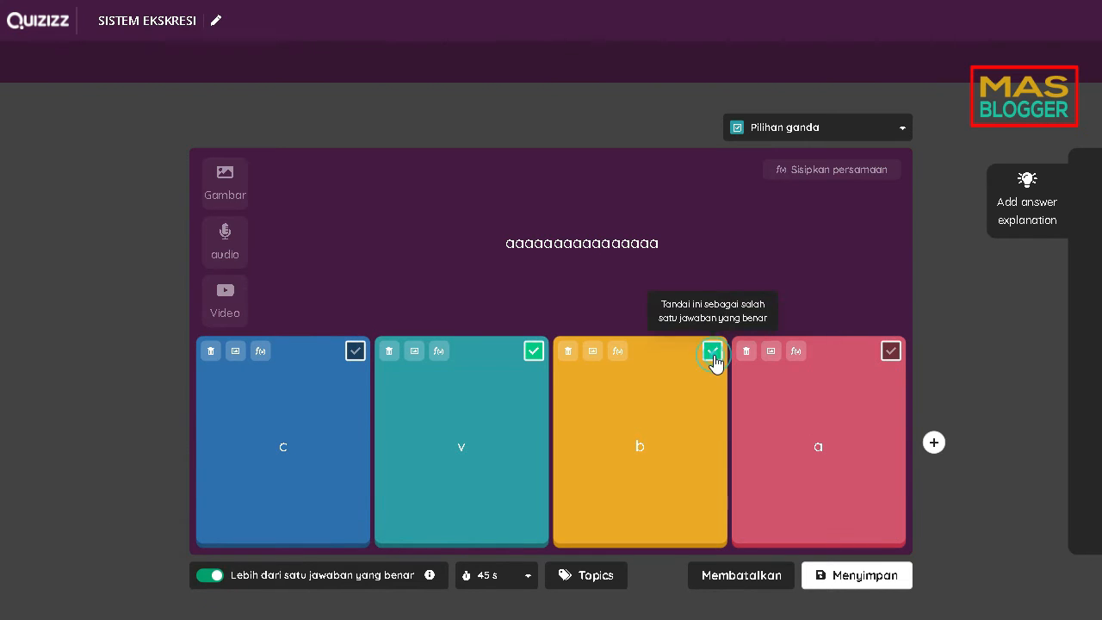
click(211, 578)
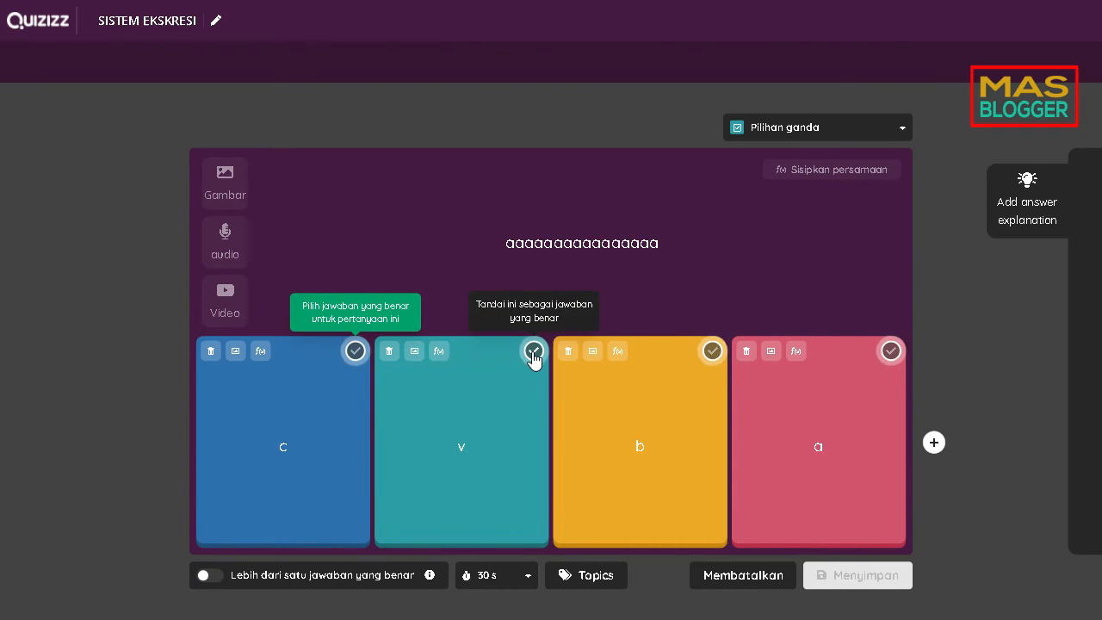
Mark option v as the single correct answer and save the edited second question.
click(534, 353)
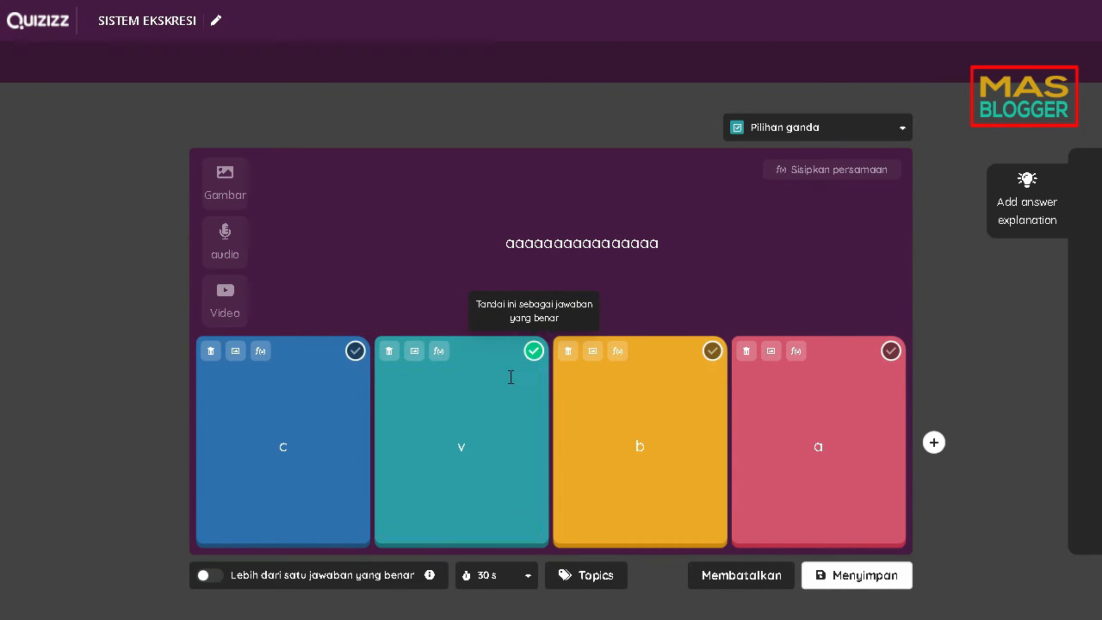
click(859, 592)
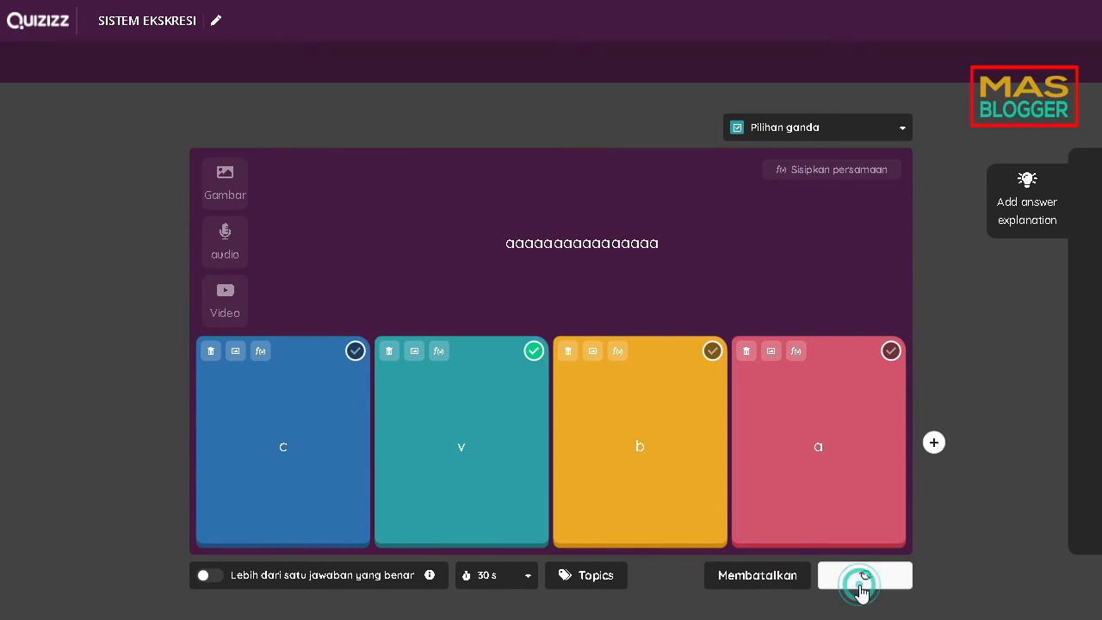
Start saving the whole quiz and set its language to Indonesian in the quiz settings.
scroll(1049, 553, down, 4)
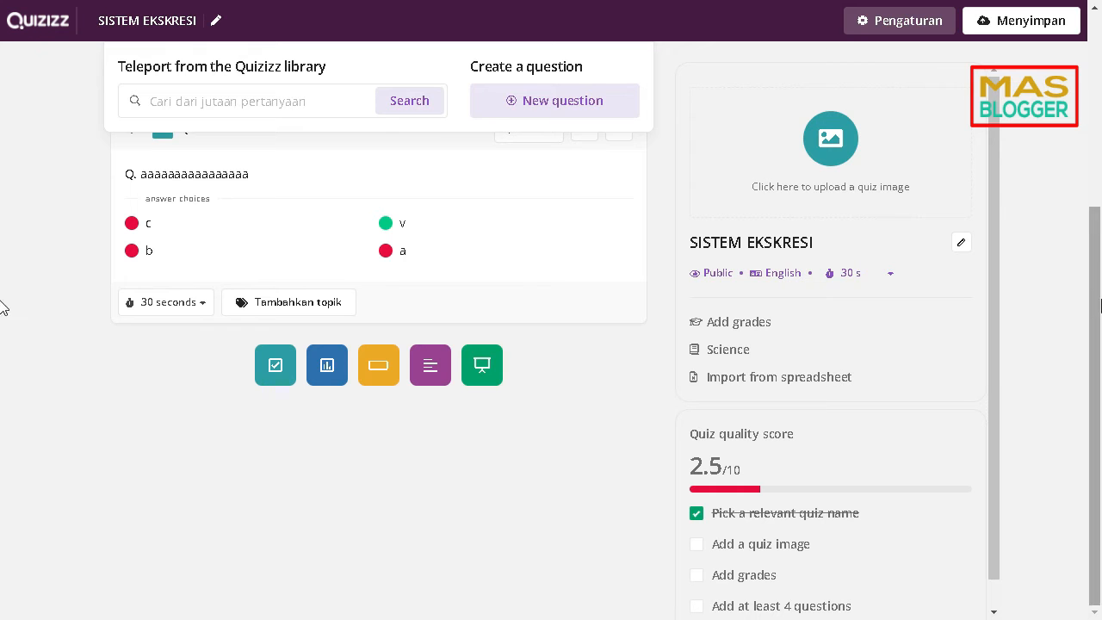
click(1008, 24)
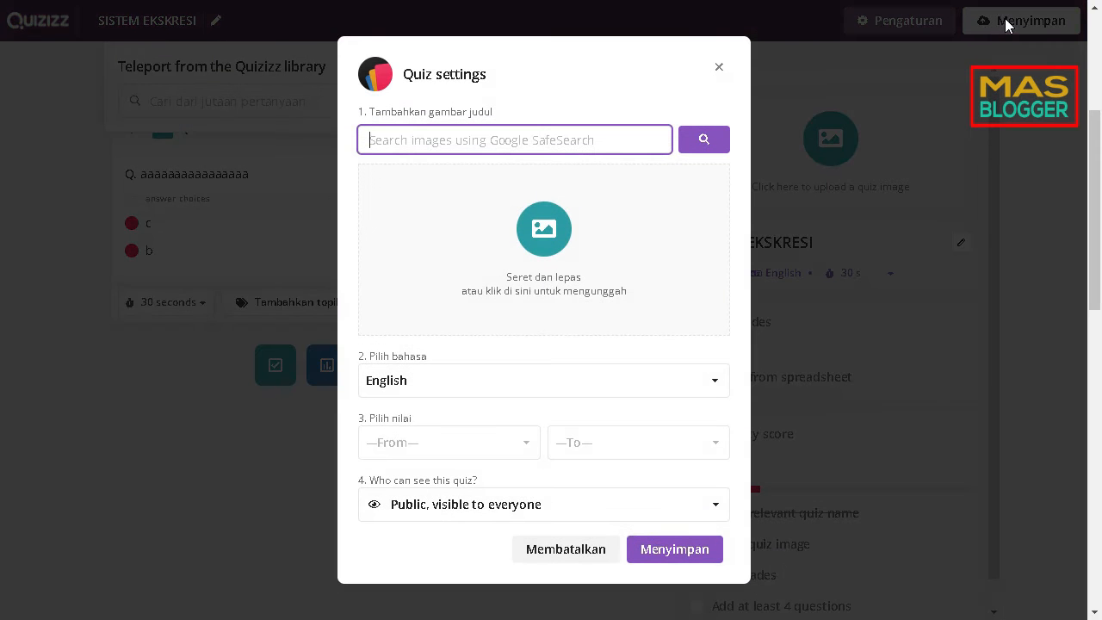
click(475, 146)
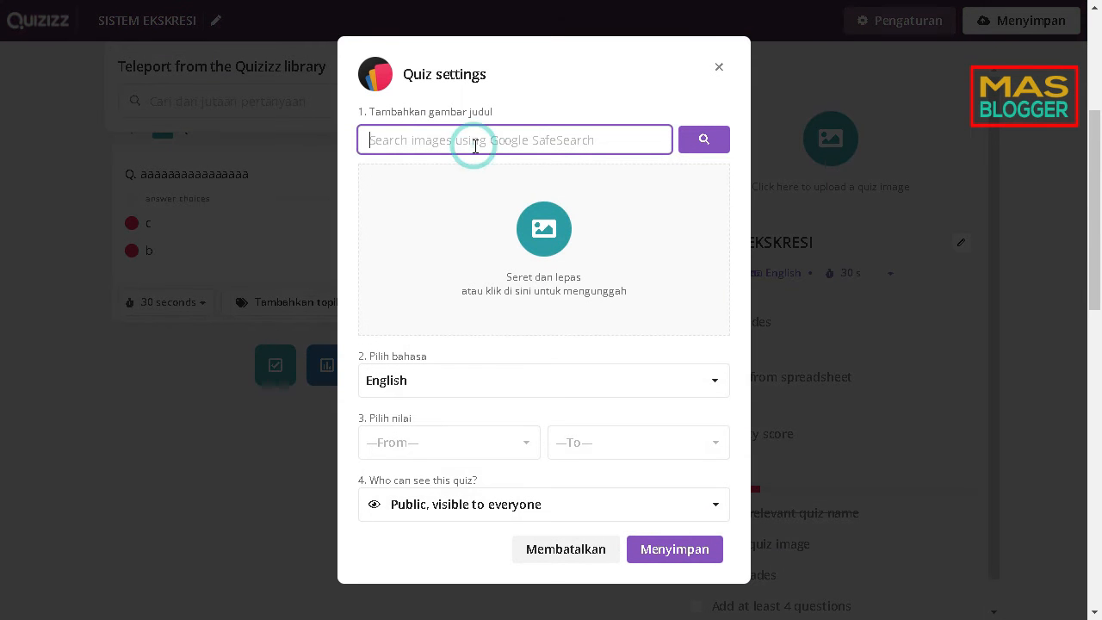
click(650, 384)
click(497, 493)
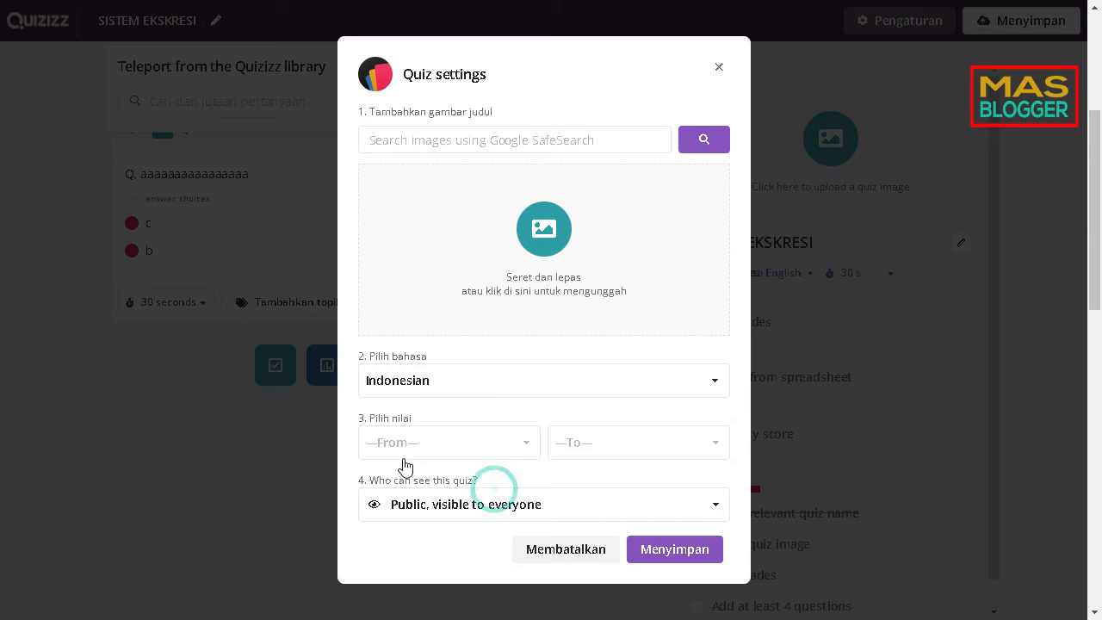
Set the quiz's grade range to start and end at 2nd.
click(441, 446)
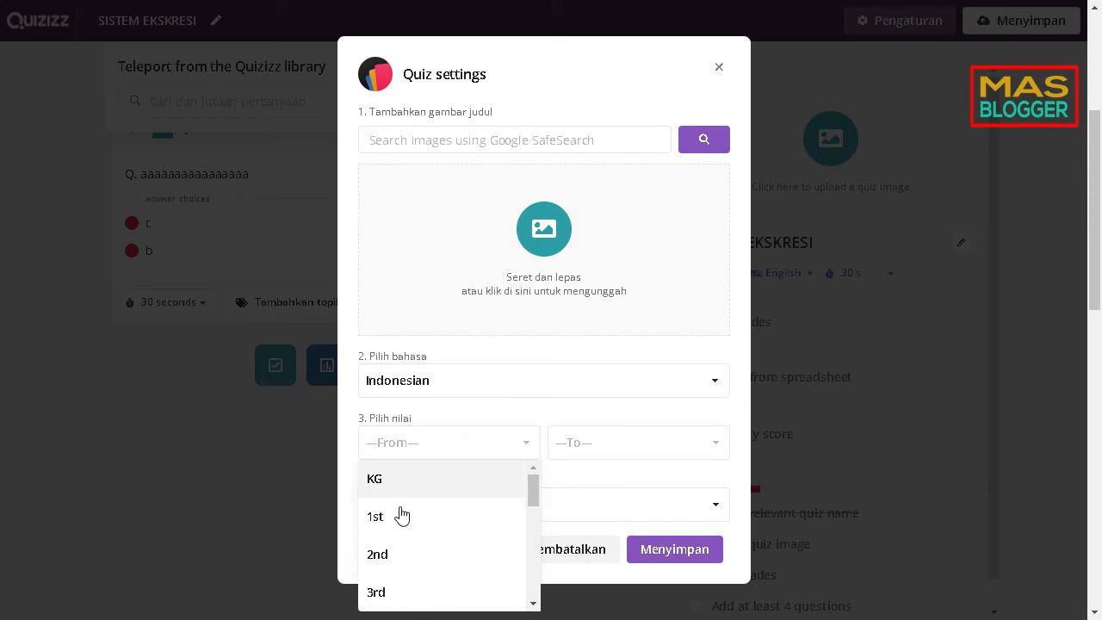
scroll(401, 517, down, 1)
scroll(401, 525, up, 1)
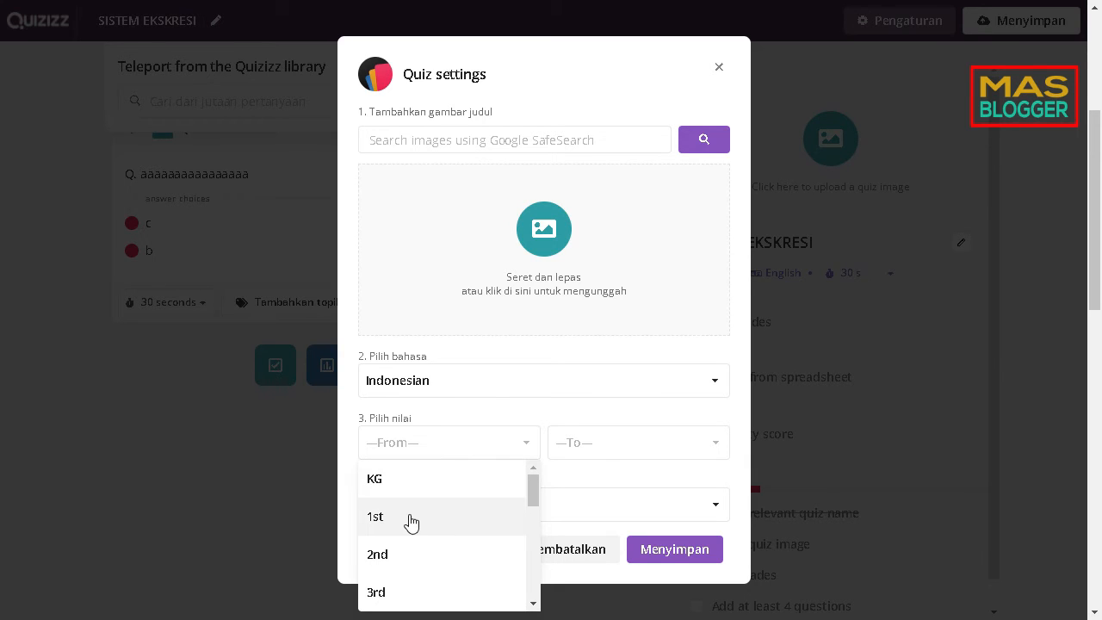
scroll(411, 510, down, 1)
scroll(406, 512, down, 1)
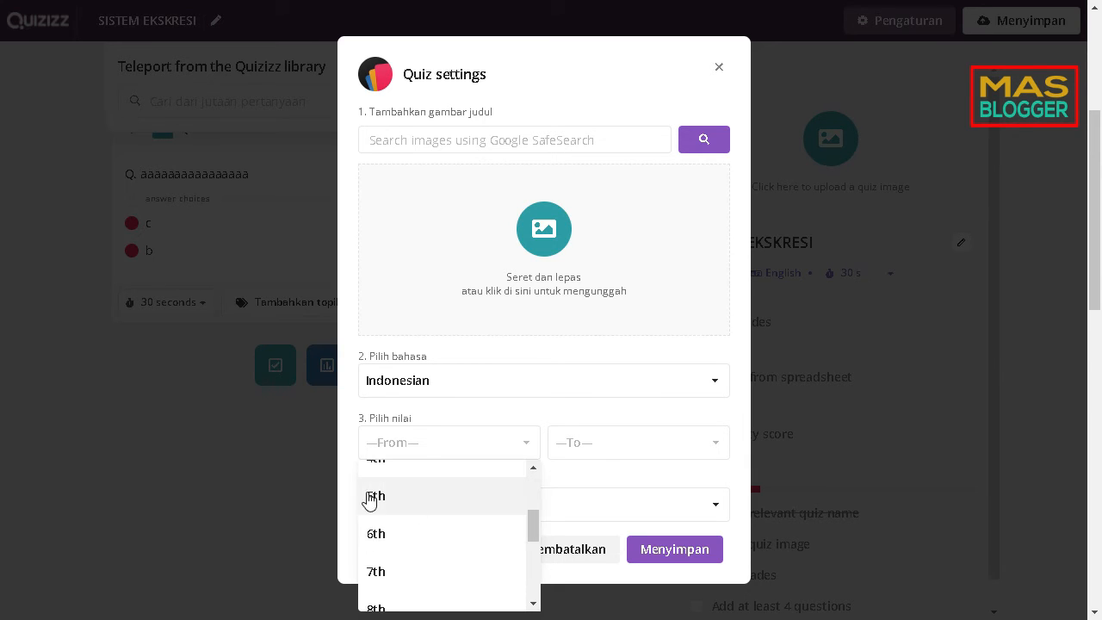
scroll(376, 531, down, 1)
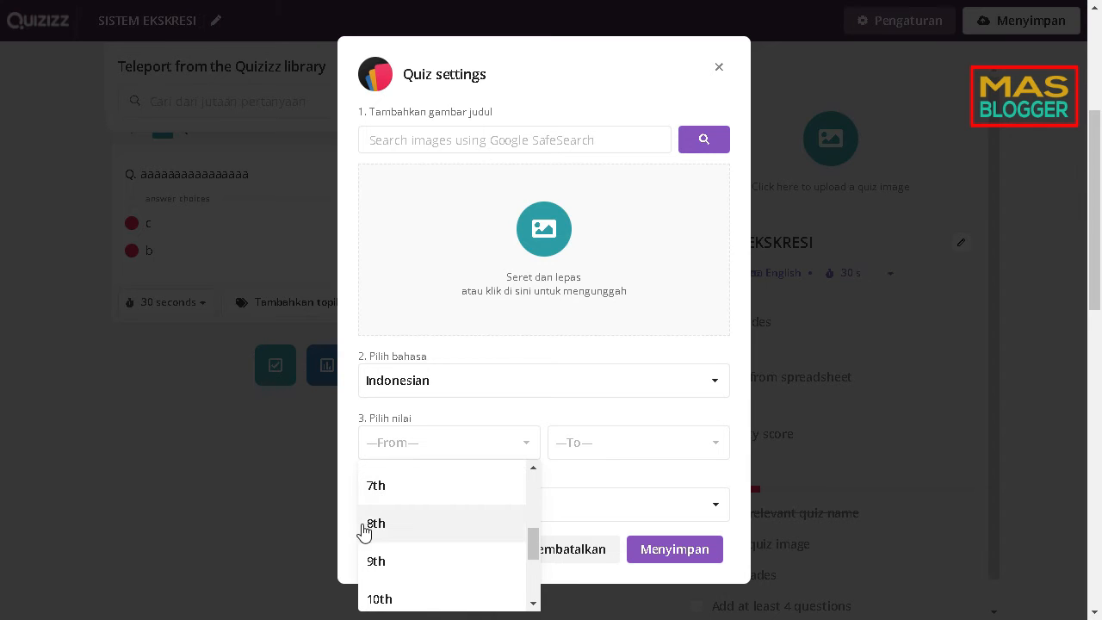
scroll(439, 555, down, 1)
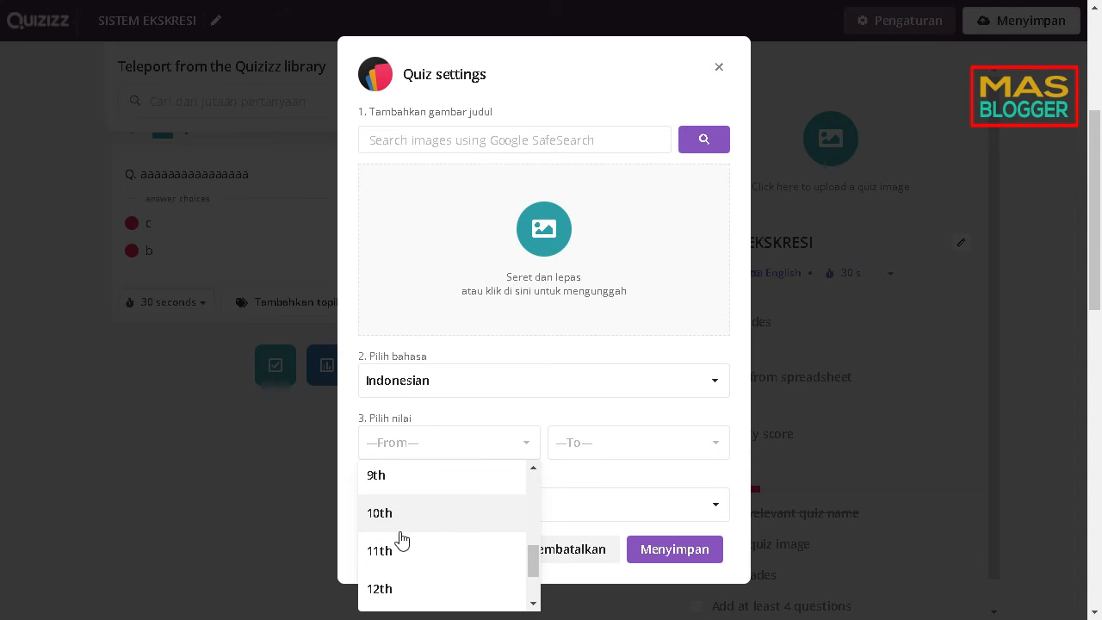
scroll(398, 534, down, 1)
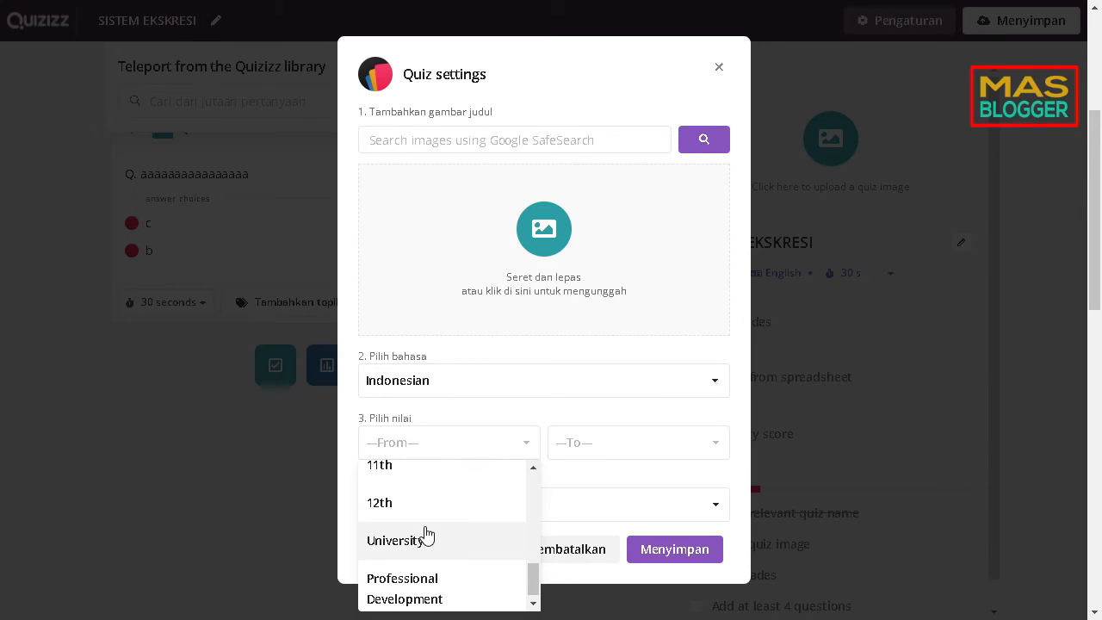
scroll(428, 536, up, 5)
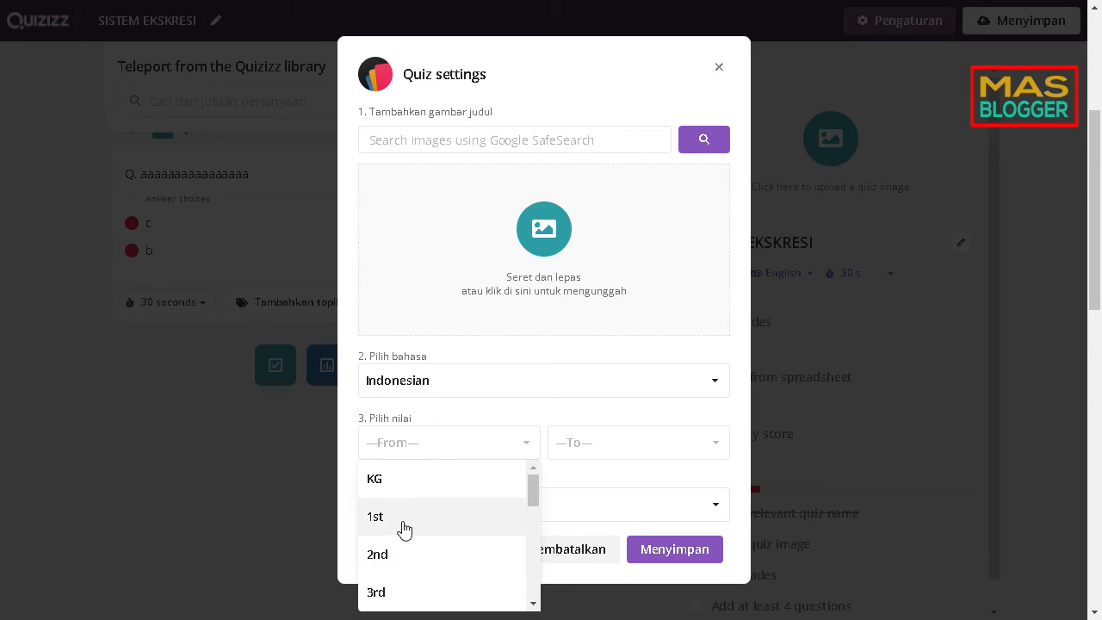
scroll(405, 558, down, 1)
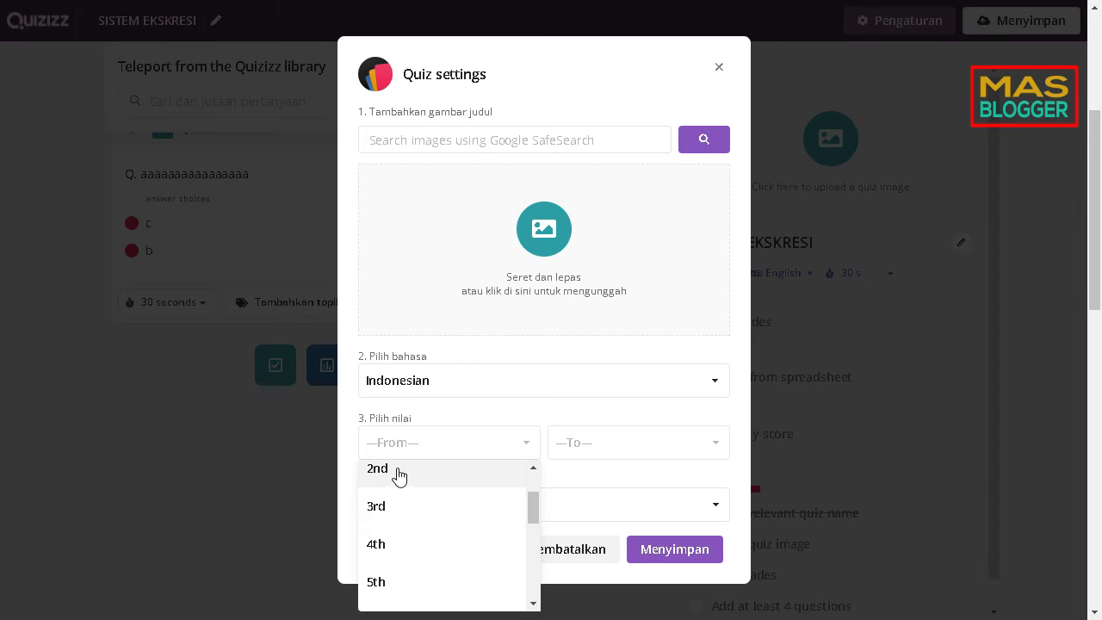
scroll(401, 534, up, 1)
click(396, 551)
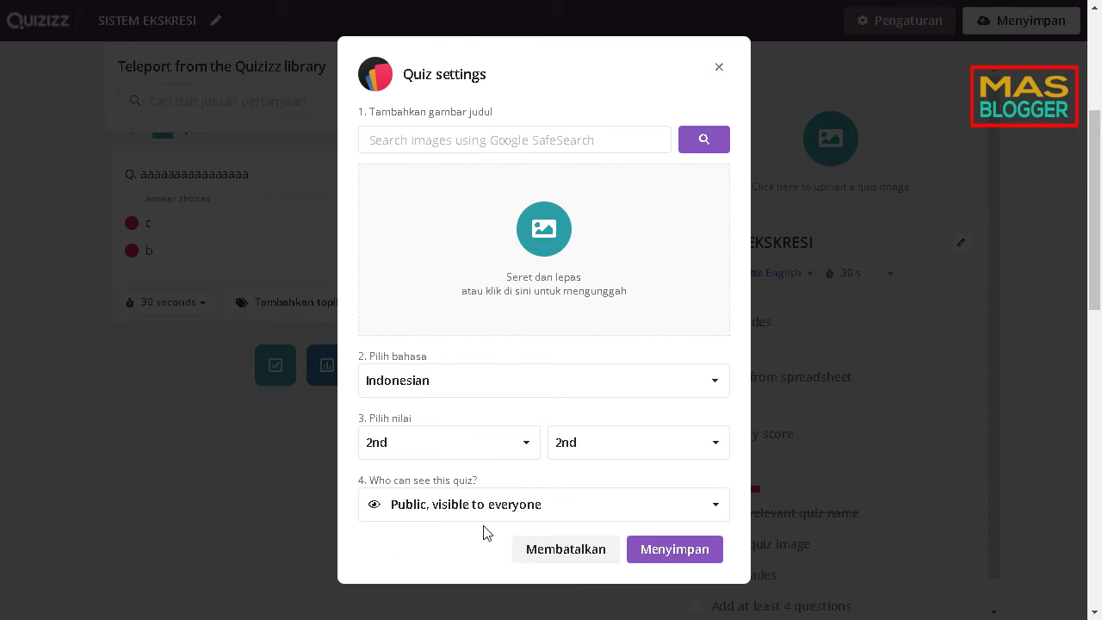
Choose public visibility for everyone and save the quiz with these settings.
click(531, 514)
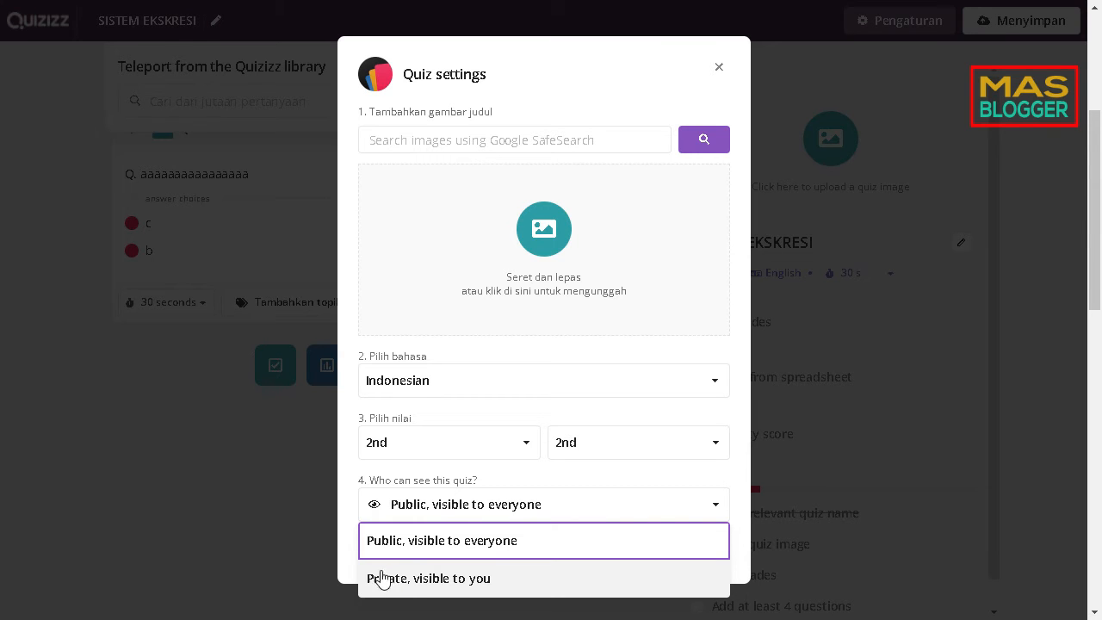
click(411, 546)
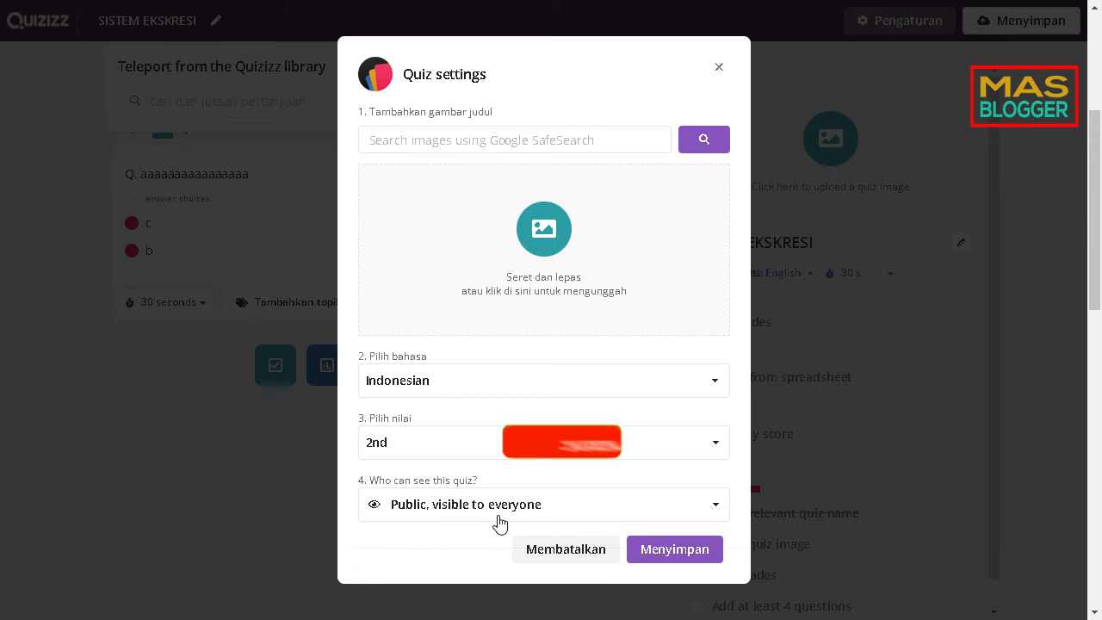
click(700, 549)
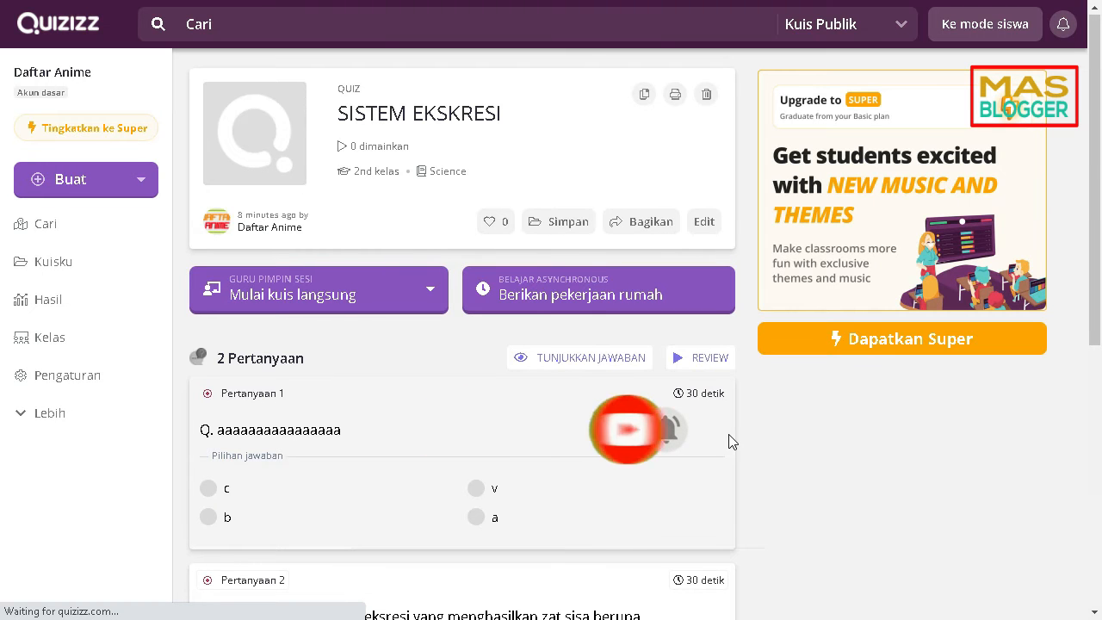
Review the questions and answer choices of the saved SISTEM EKSKRESI quiz.
scroll(387, 396, down, 2)
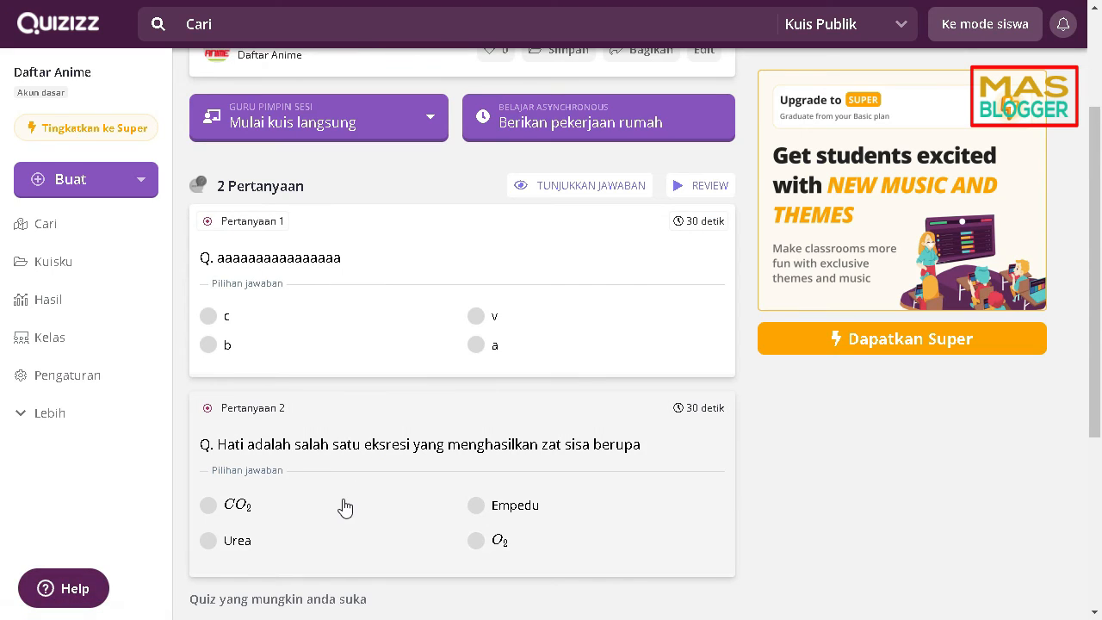
scroll(345, 508, up, 2)
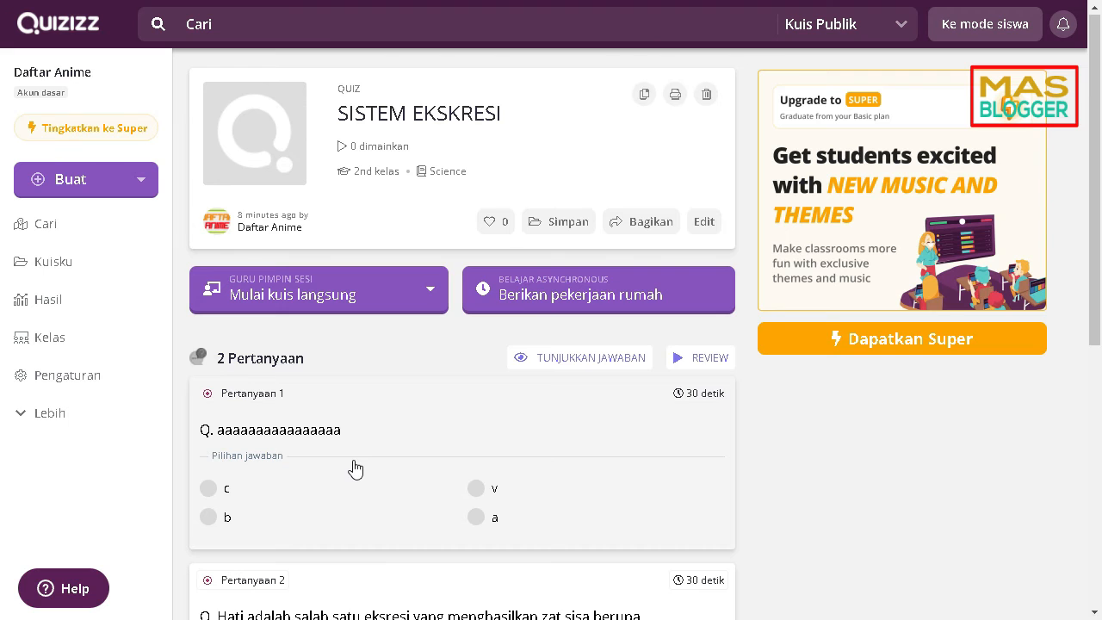
scroll(355, 469, down, 4)
scroll(356, 469, up, 2)
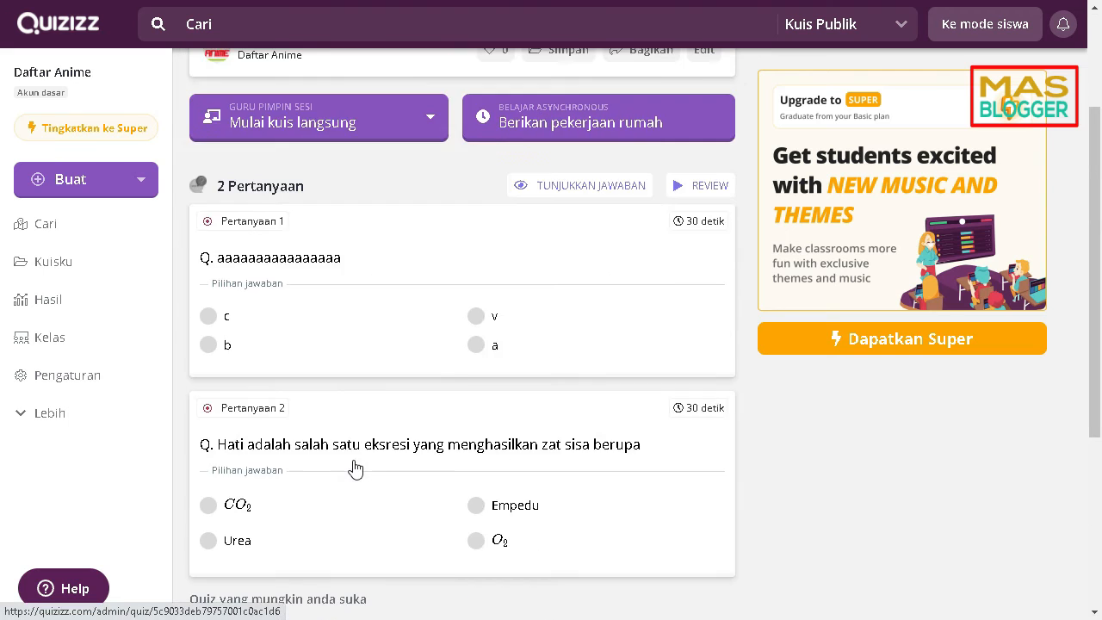
scroll(356, 469, up, 1)
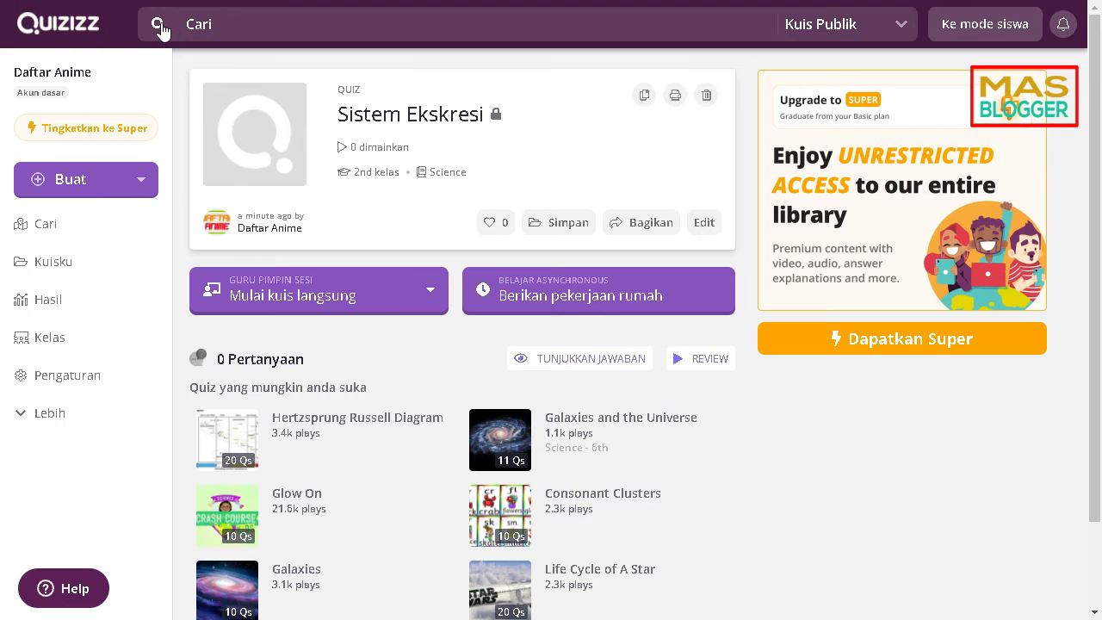
Search the public quiz library for "sistem ekskresi".
click(238, 22)
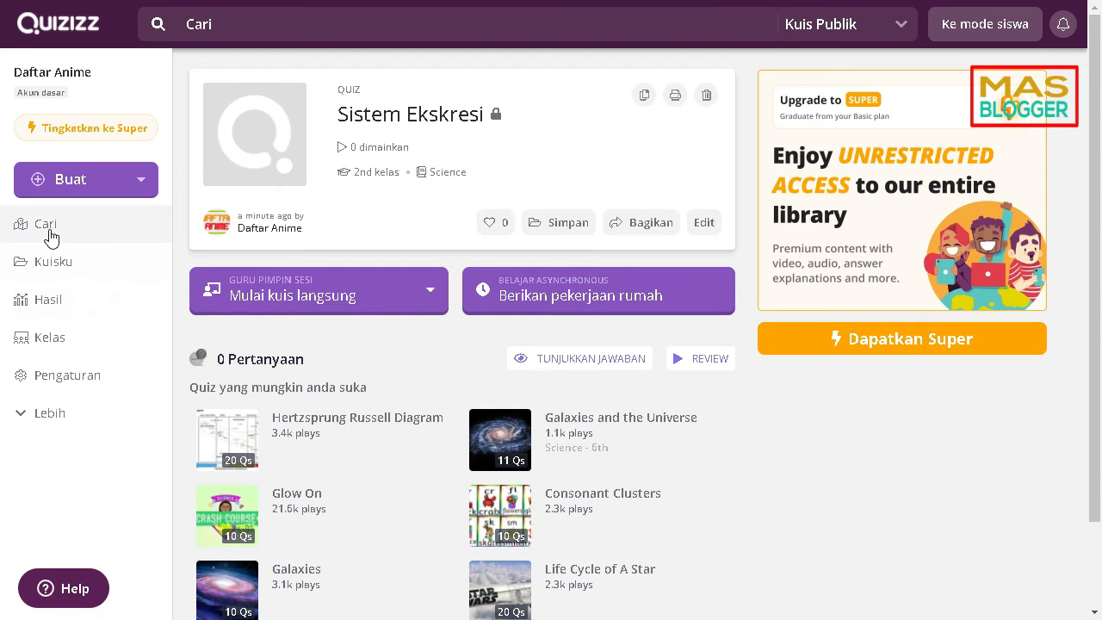
click(49, 231)
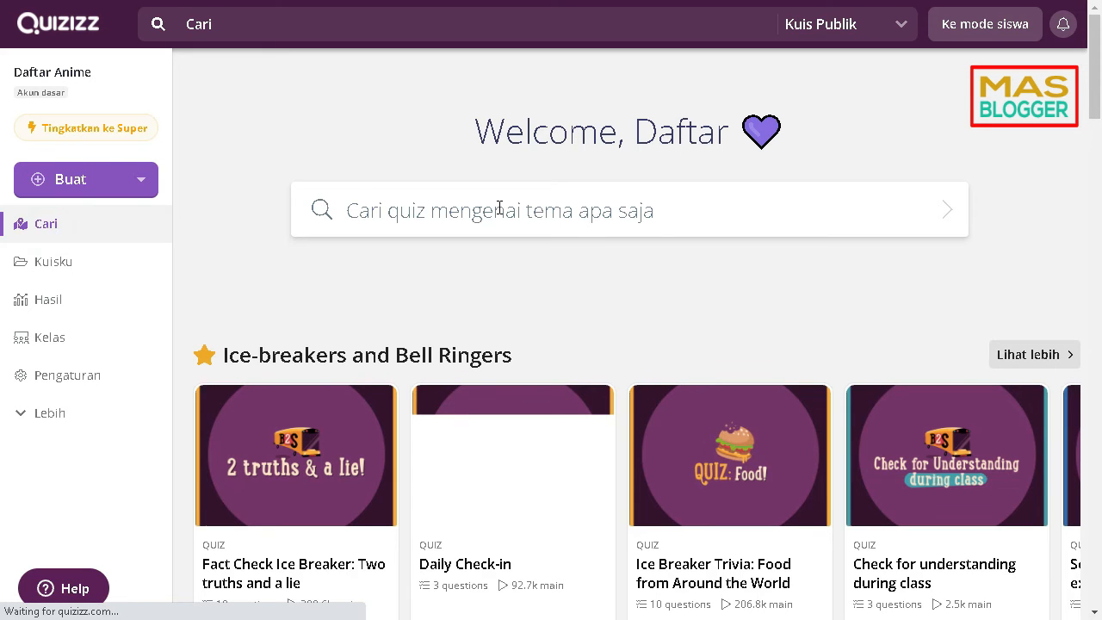
click(499, 208)
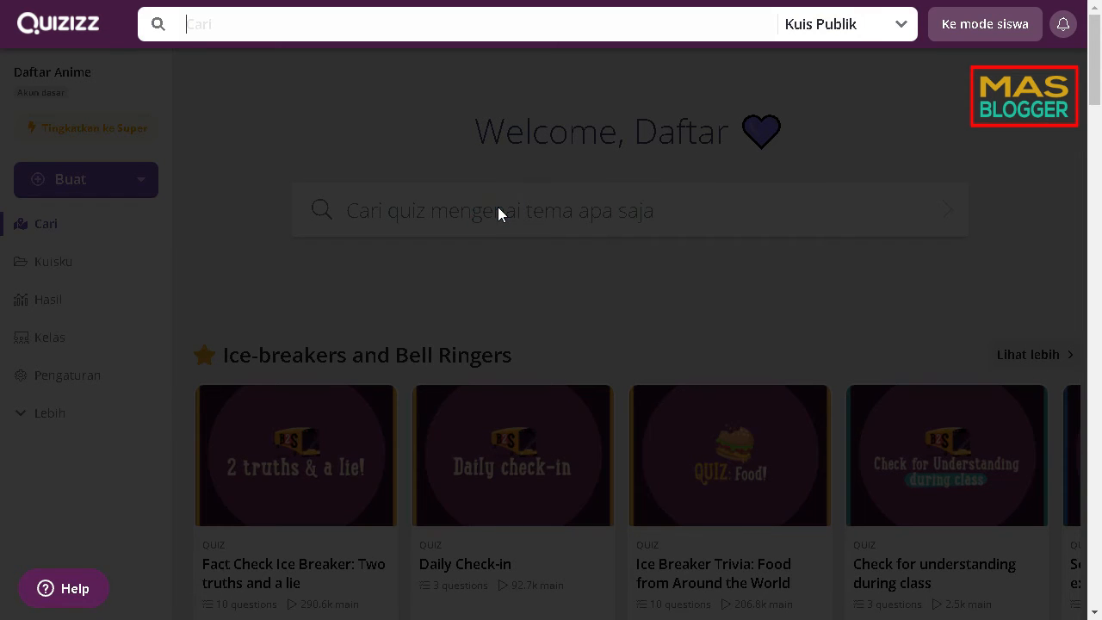
text(sistem e)
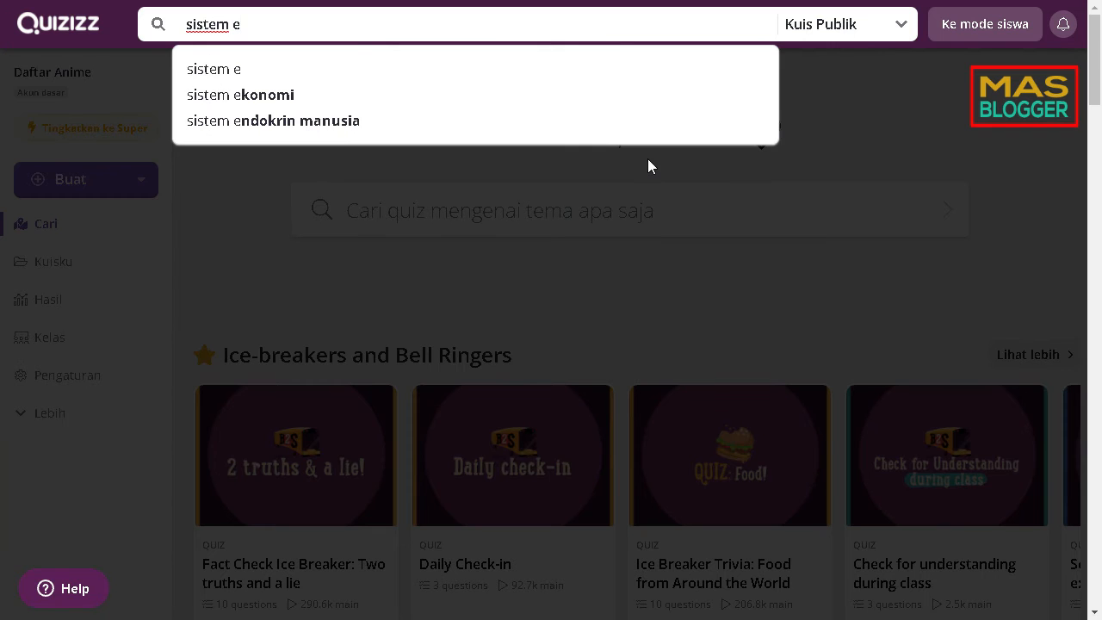
text(ks)
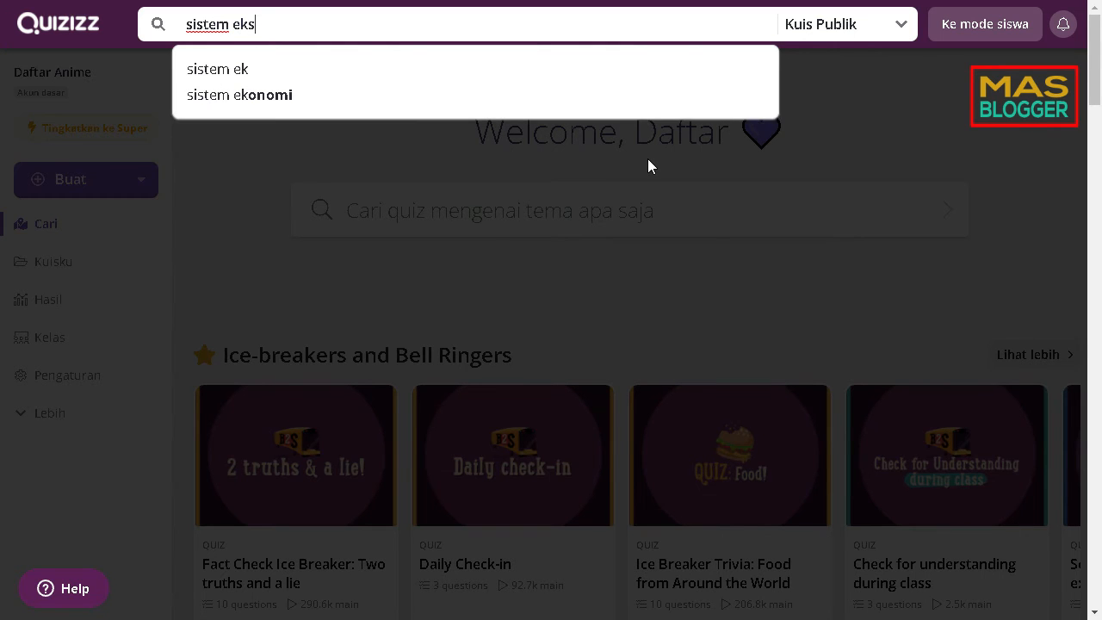
text(kresi)
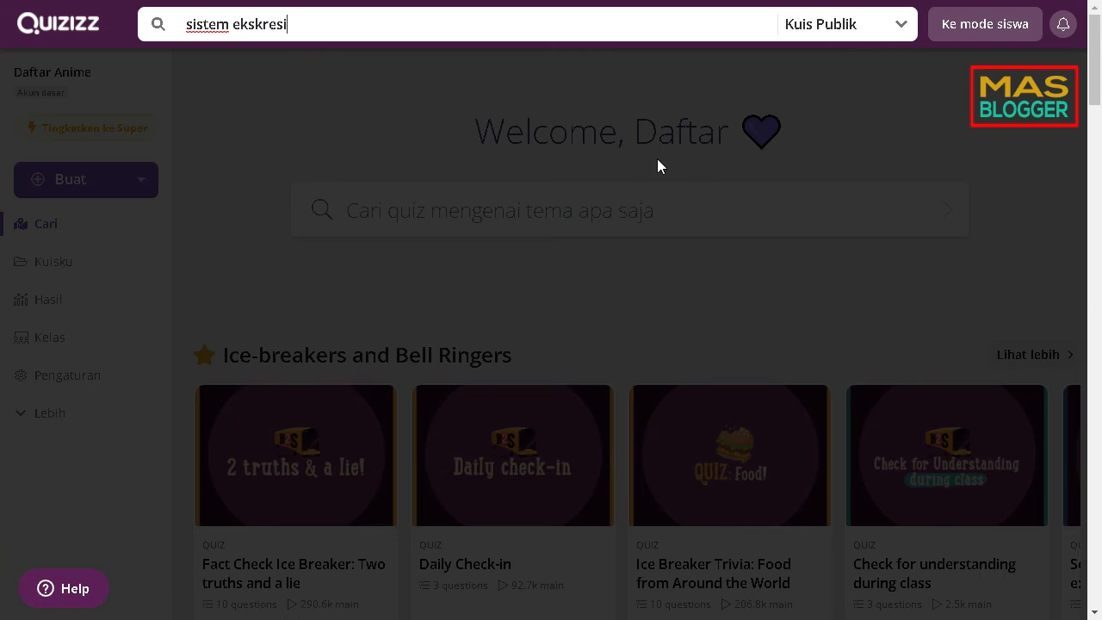
key(Return)
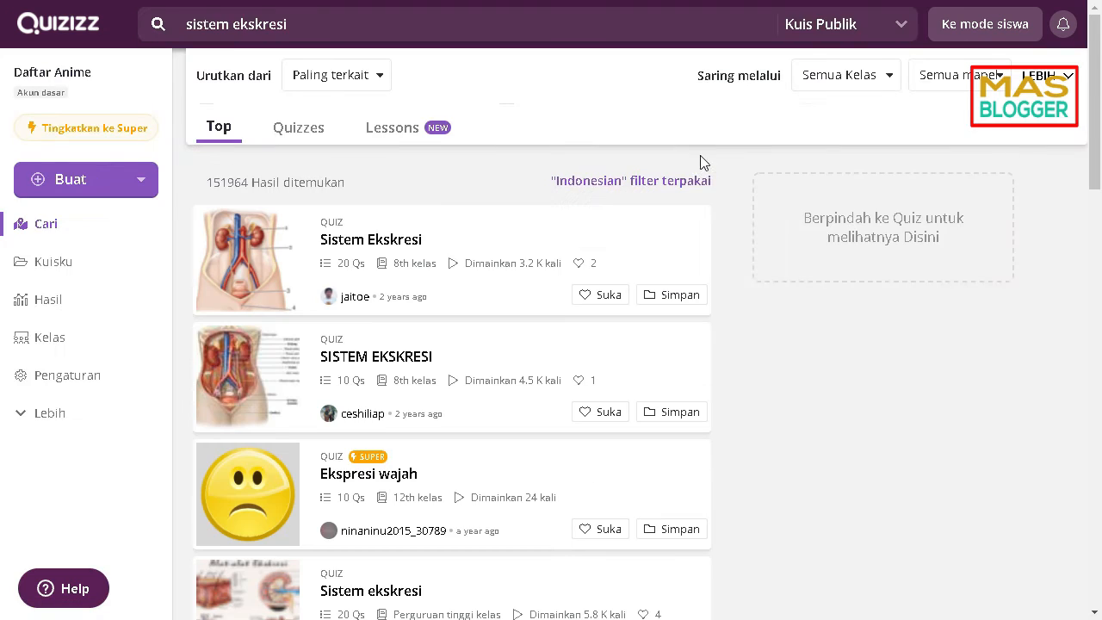
Filter the search results to the SD grade level and the "Pengetahua..." subject.
mouse_move(362, 250)
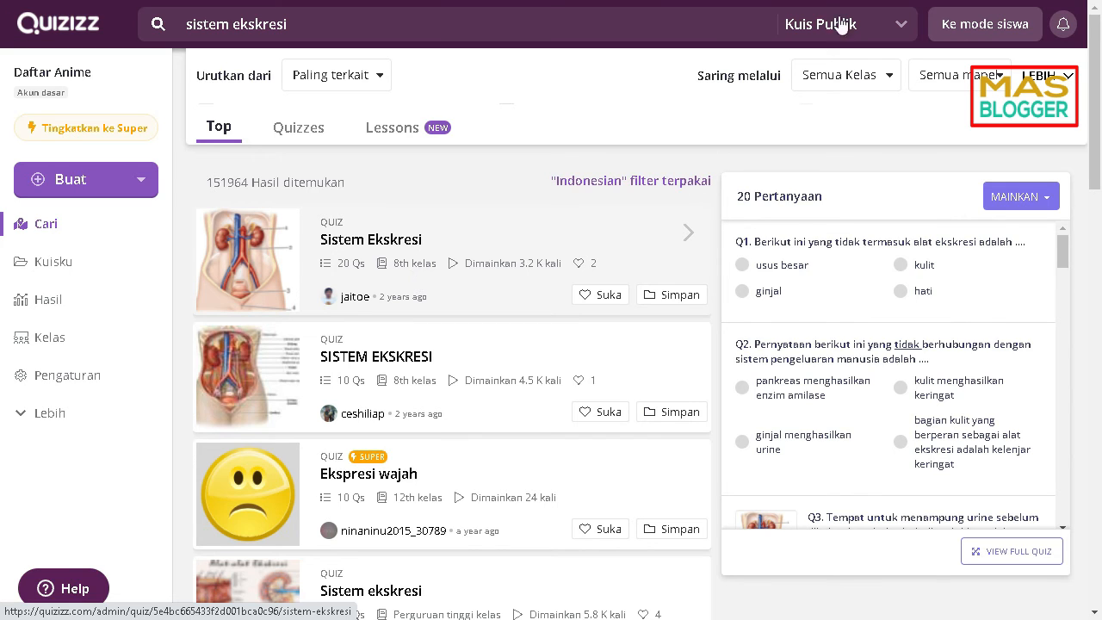
click(846, 75)
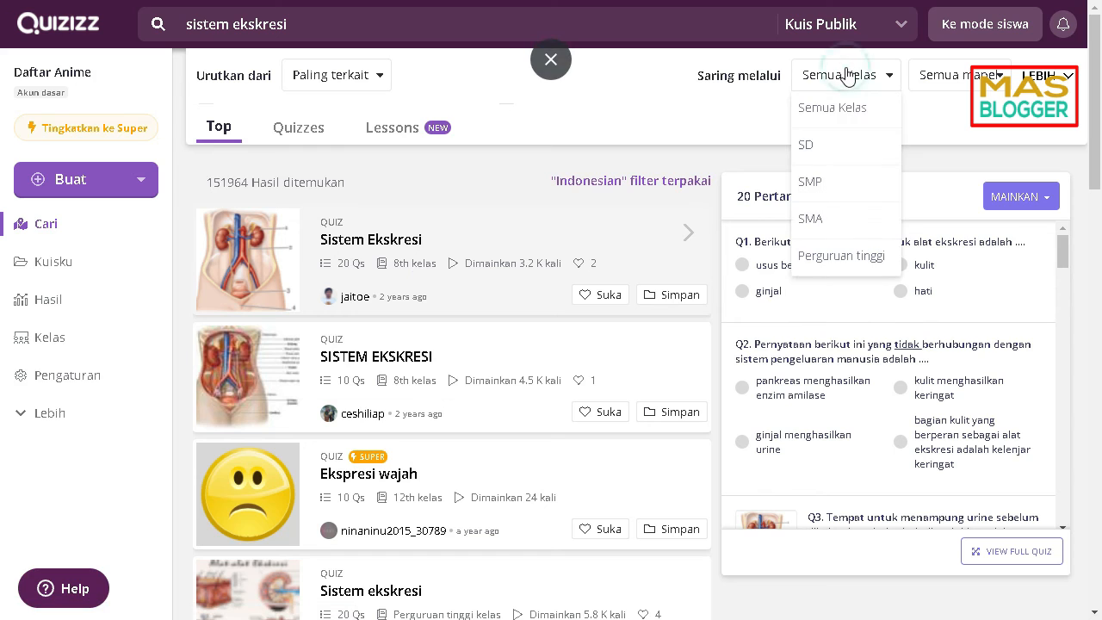
click(825, 145)
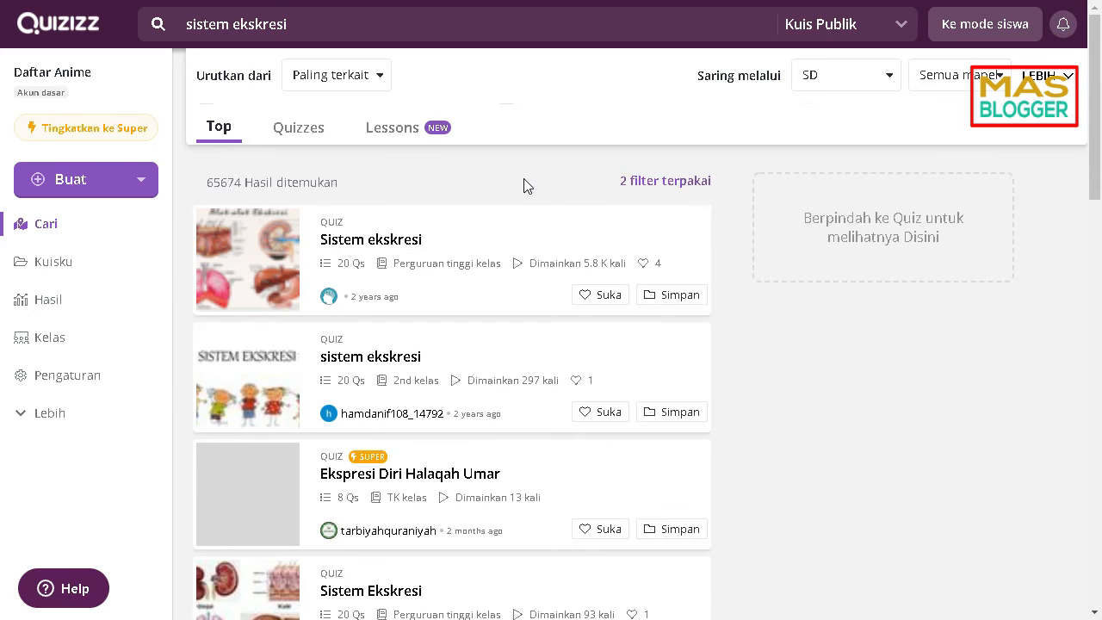
click(953, 91)
scroll(947, 252, down, 1)
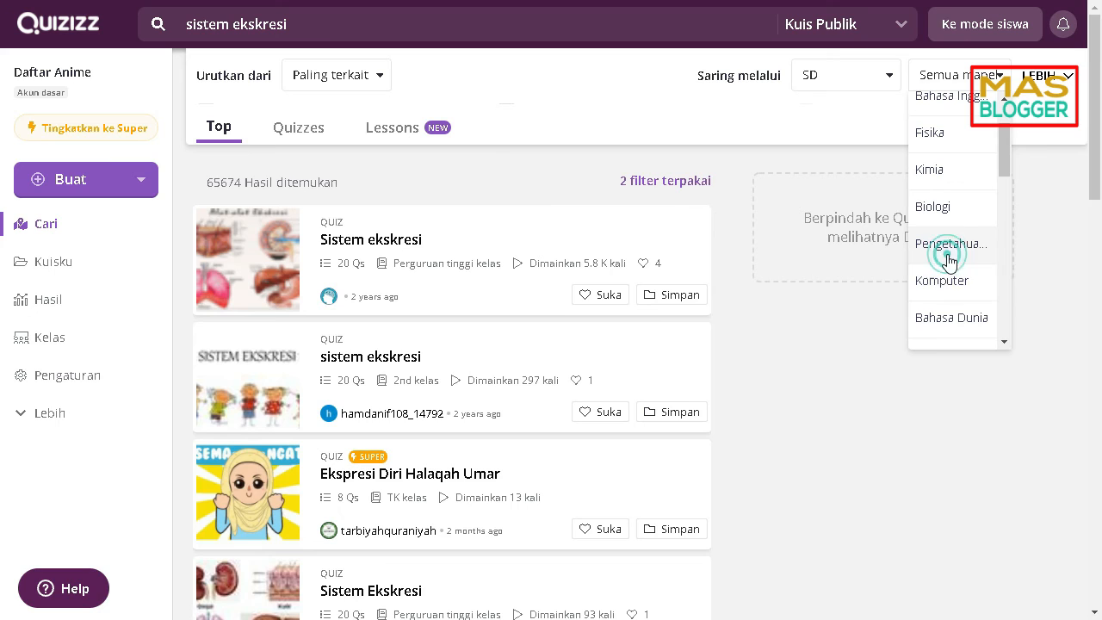
click(946, 251)
Browse the filtered excretory-system results and preview the questions of several quizzes and lessons.
mouse_move(422, 272)
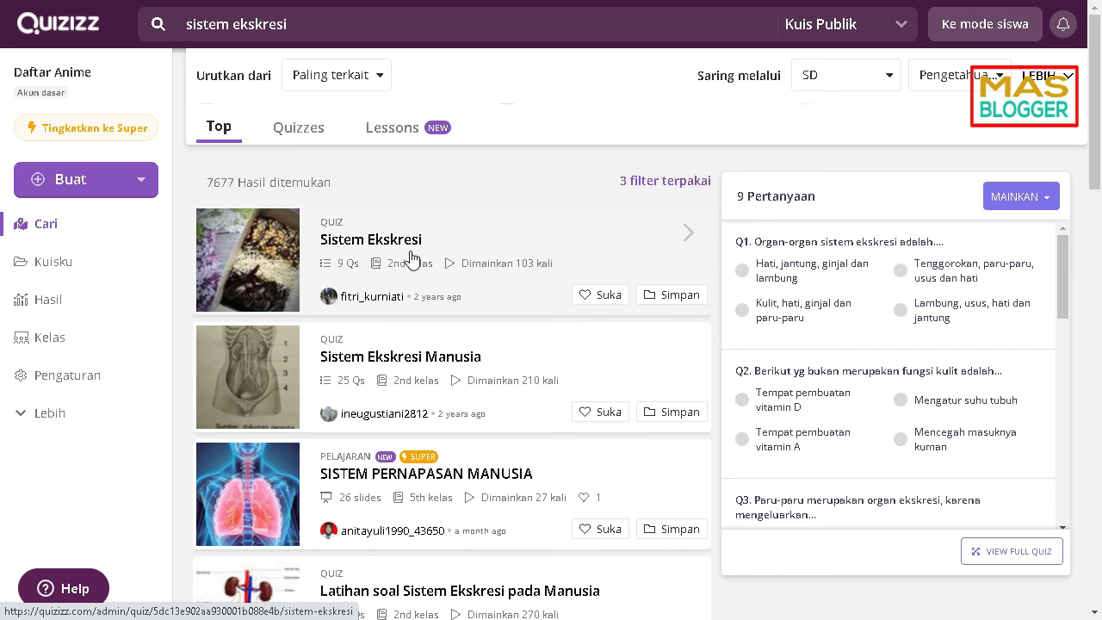
scroll(421, 263, down, 3)
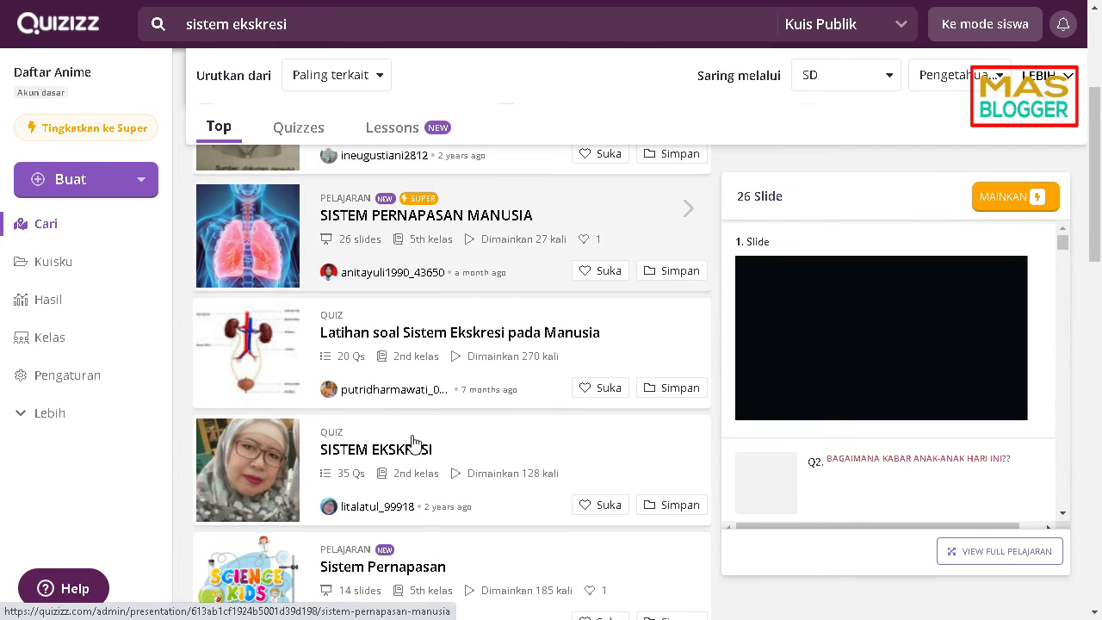
scroll(401, 456, down, 3)
mouse_move(360, 312)
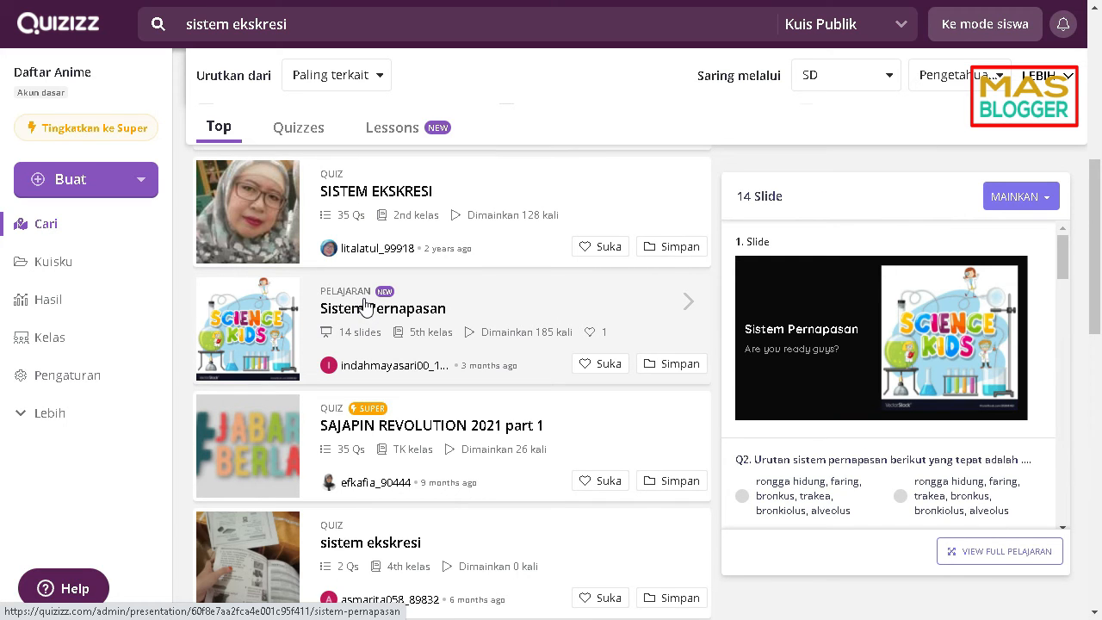
click(261, 206)
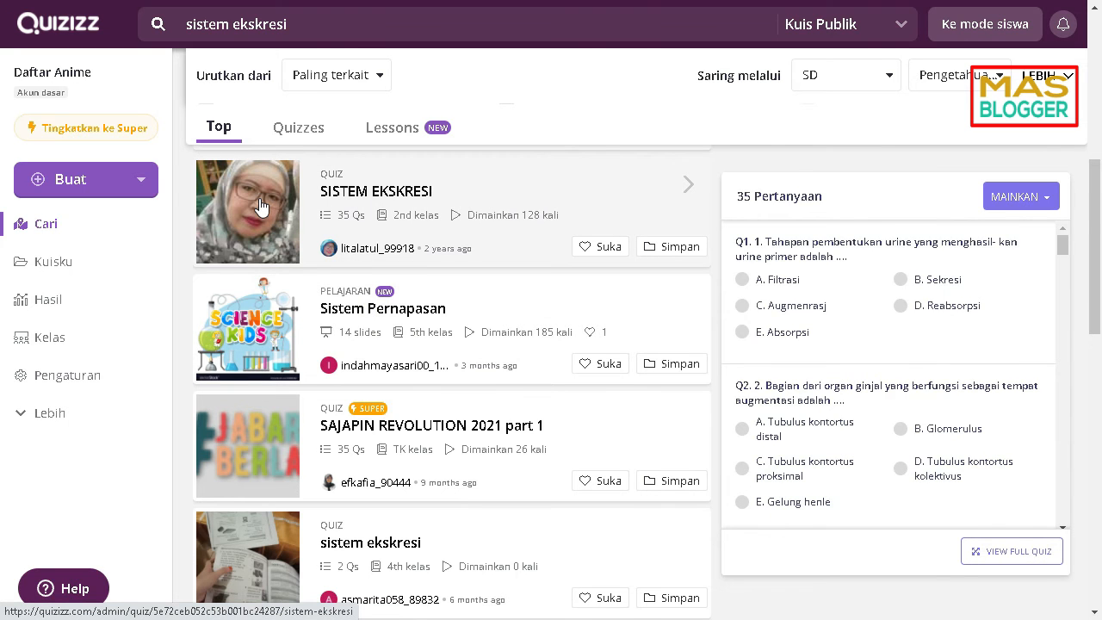
click(447, 317)
scroll(446, 317, up, 1)
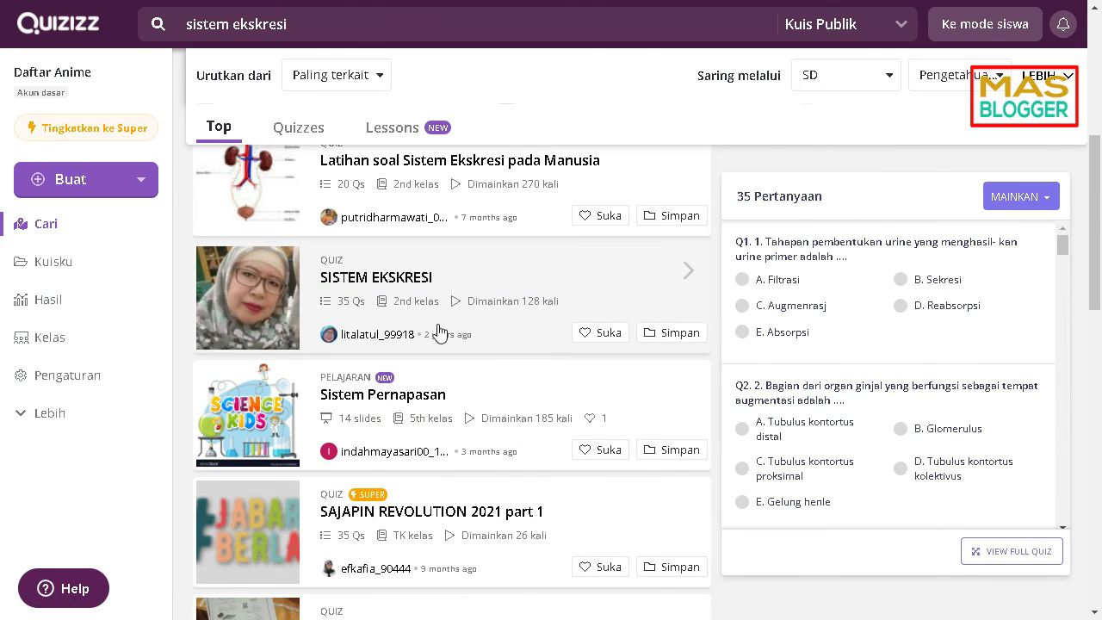
scroll(451, 366, down, 1)
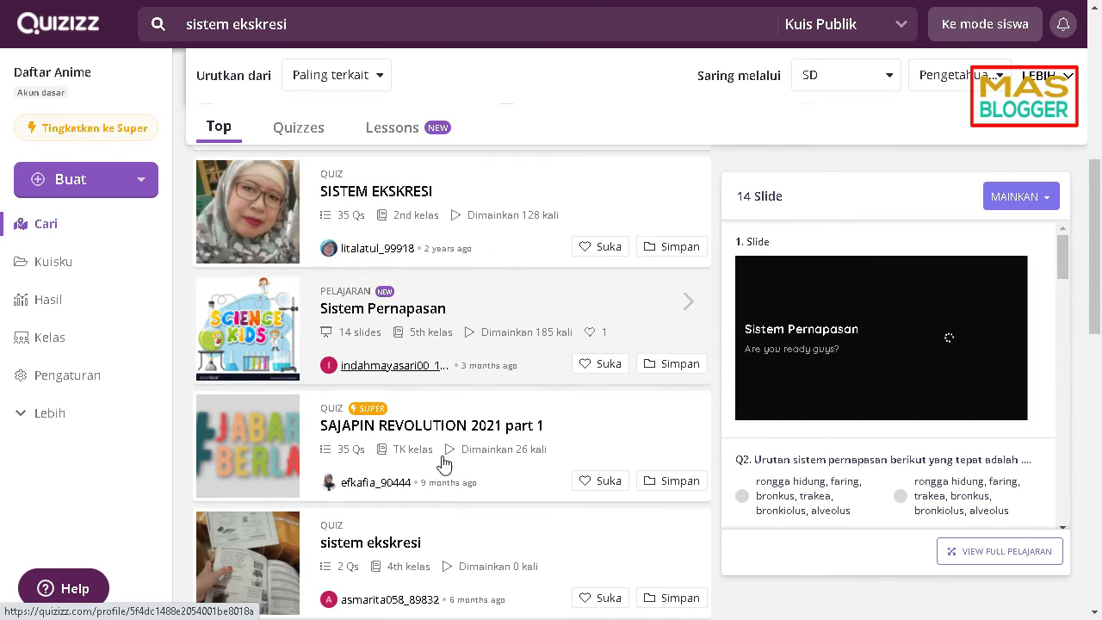
scroll(424, 456, down, 2)
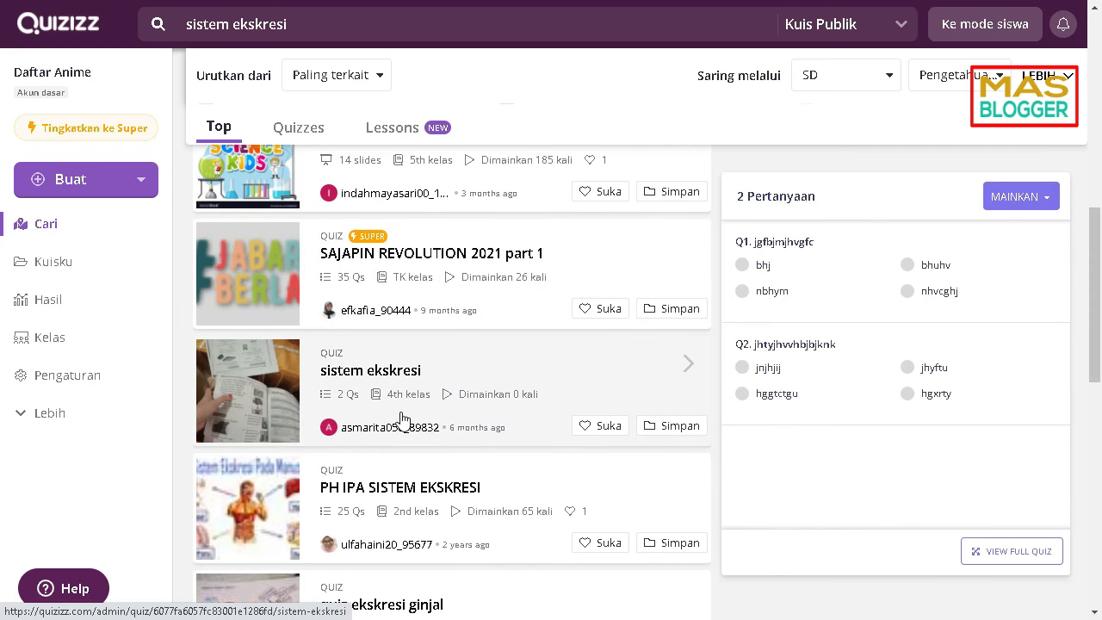
scroll(399, 415, down, 2)
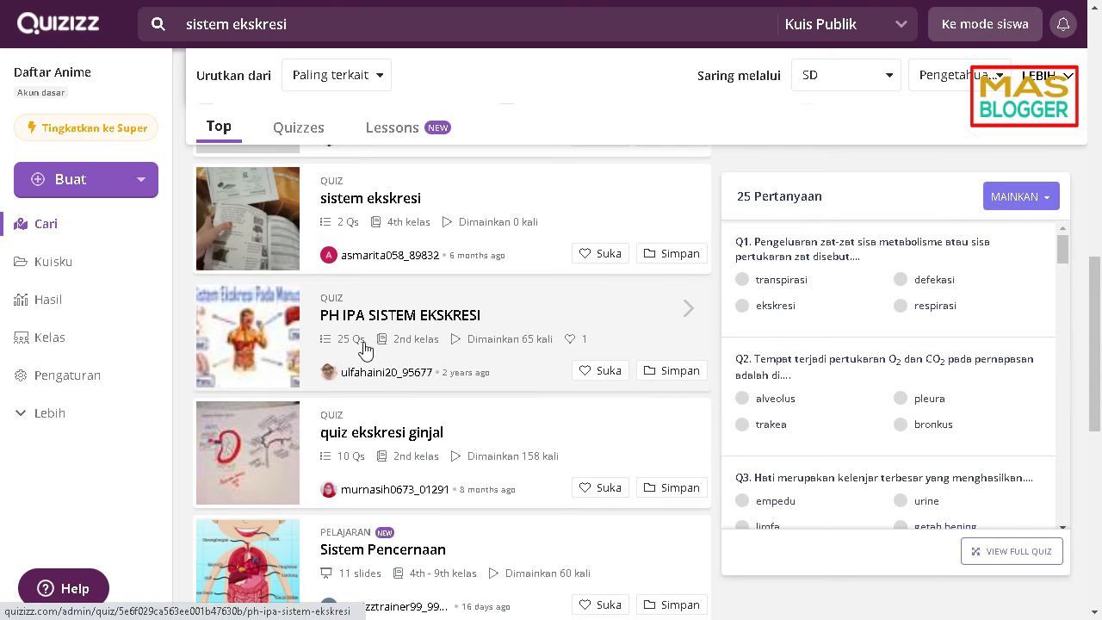
Browse further excretory-system results and preview quizzes such as "quiz ekskresi ginjal" and "Ekskresi kulit, paru, hati".
click(354, 469)
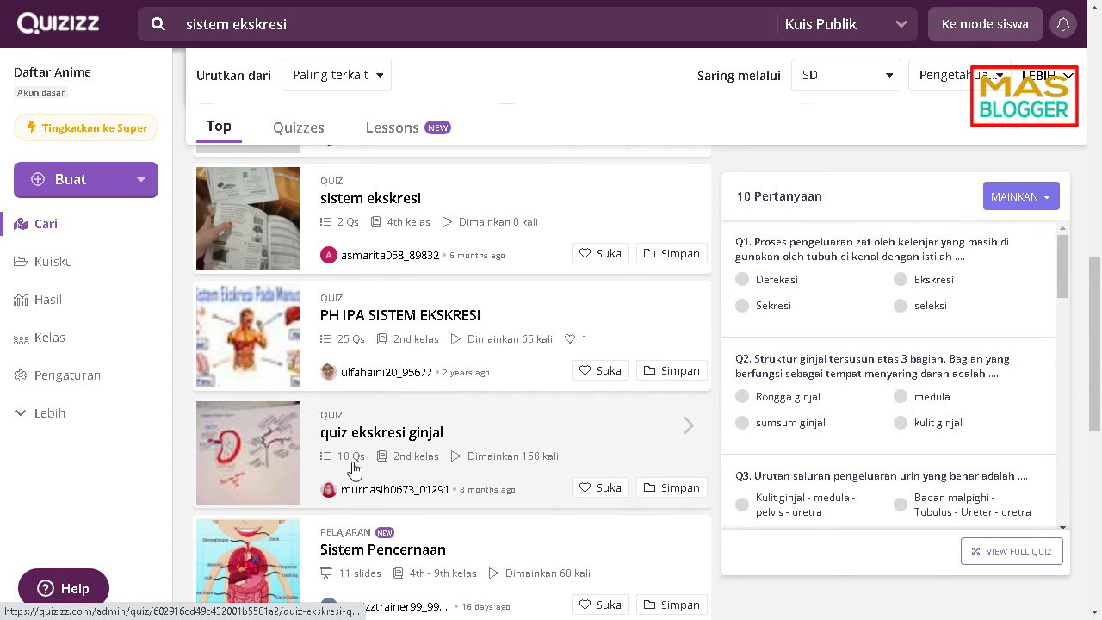
scroll(363, 468, down, 1)
scroll(313, 515, down, 1)
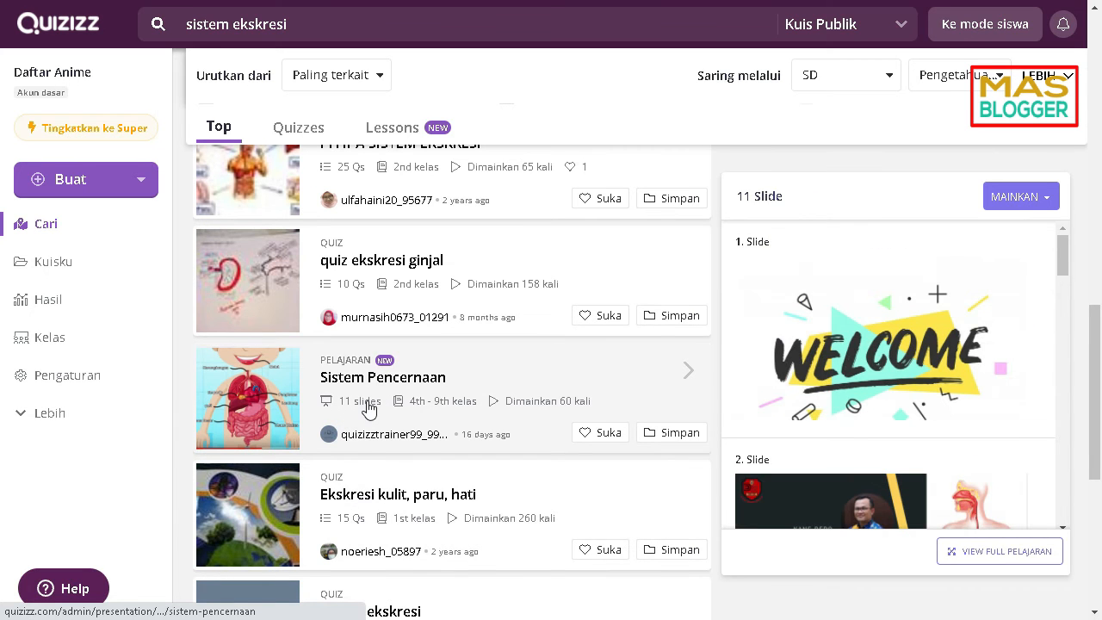
scroll(368, 408, down, 1)
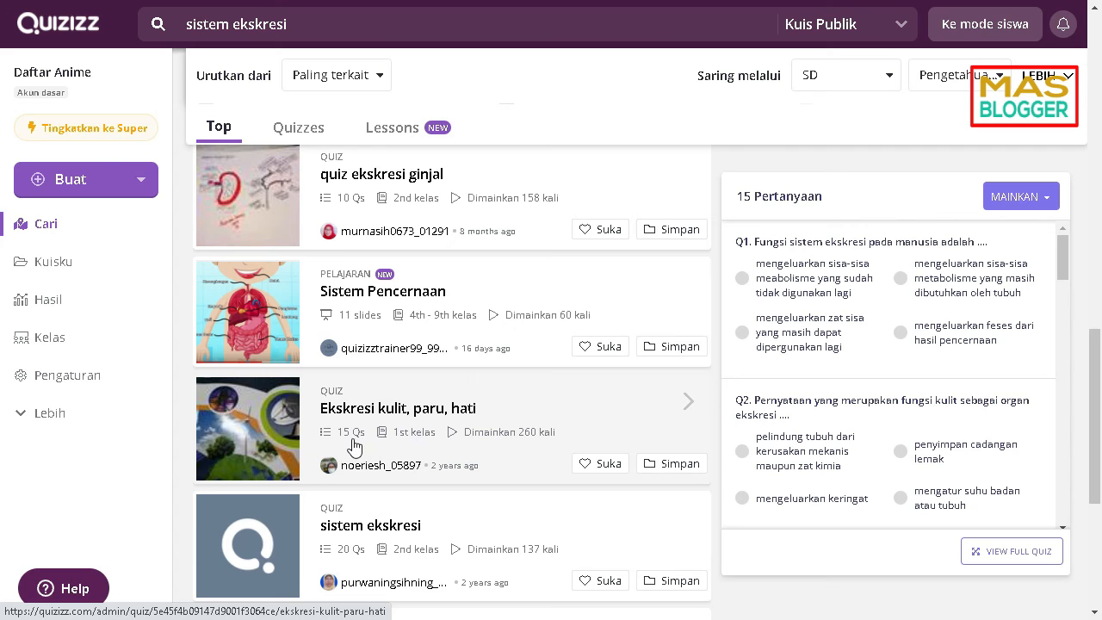
scroll(358, 445, up, 6)
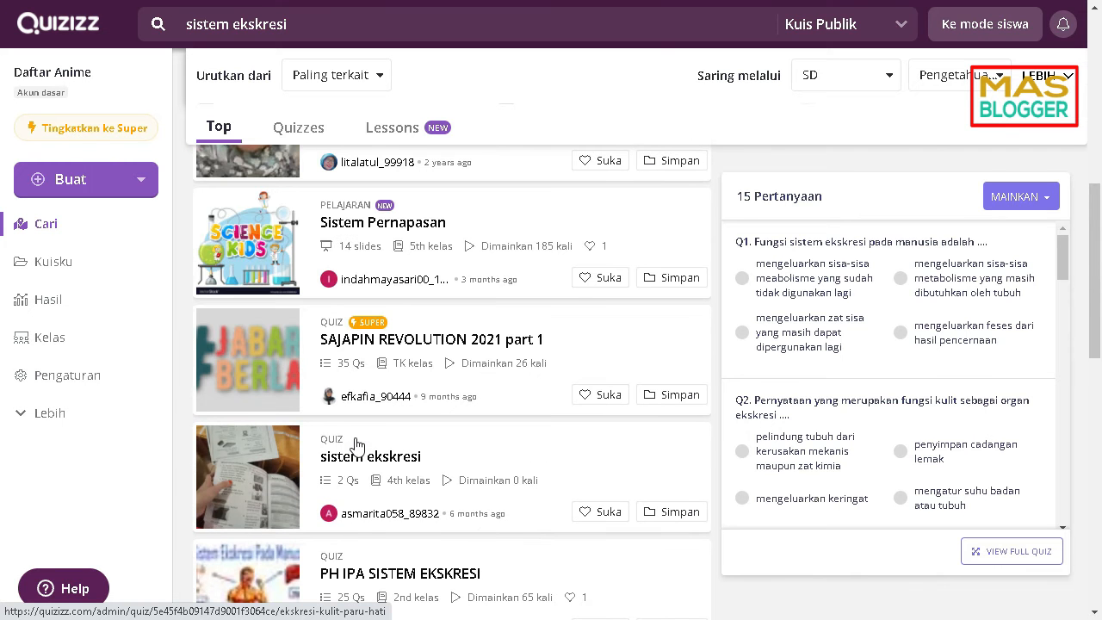
scroll(387, 448, up, 2)
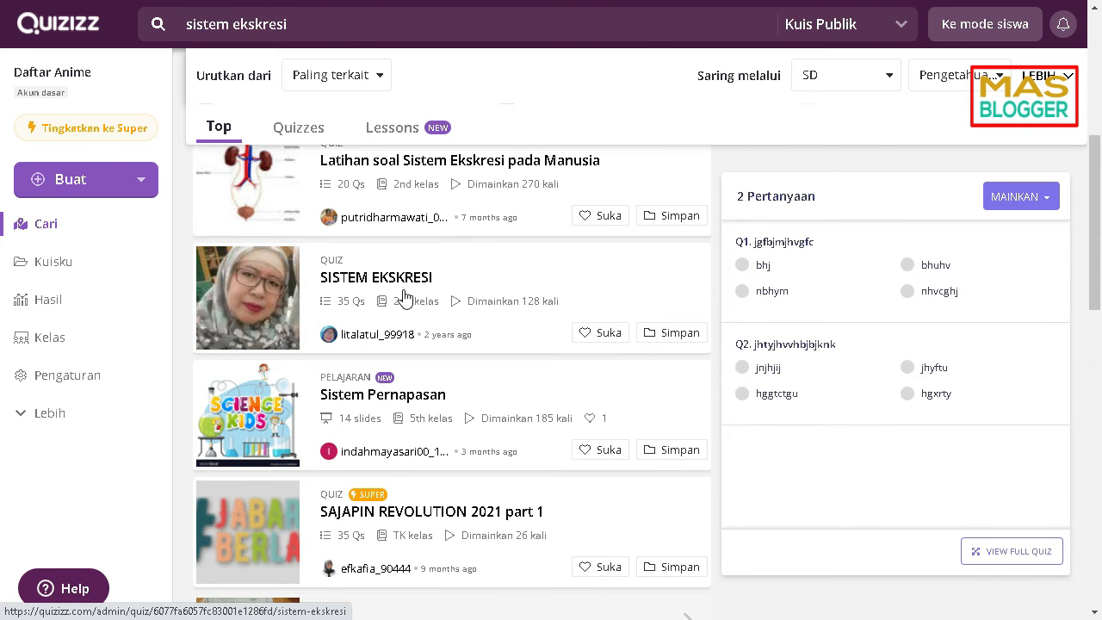
Open the "Latihan soal Sistem Ekskresi pada Manusia" quiz, make an editable copy of it and look through its questions.
scroll(409, 267, up, 1)
click(422, 242)
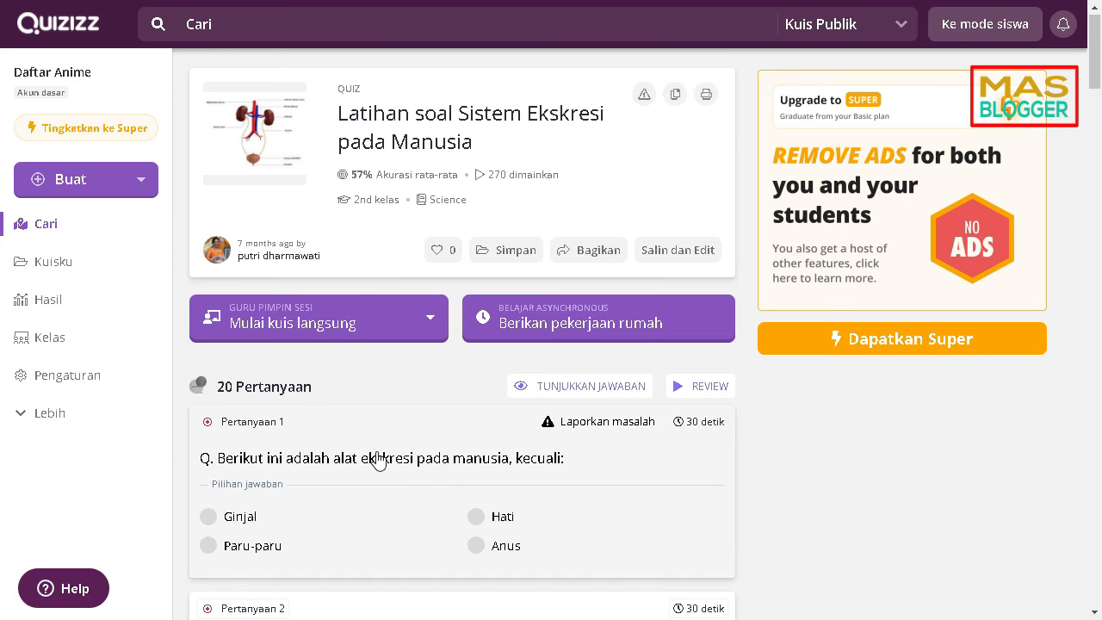
click(673, 99)
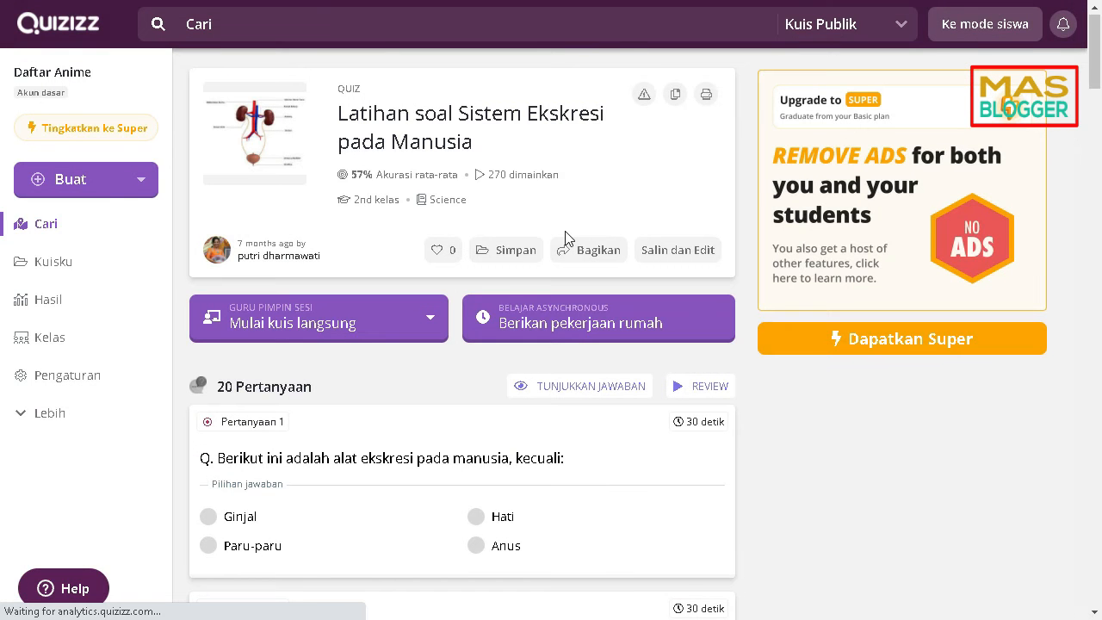
scroll(425, 283, down, 15)
scroll(427, 284, down, 20)
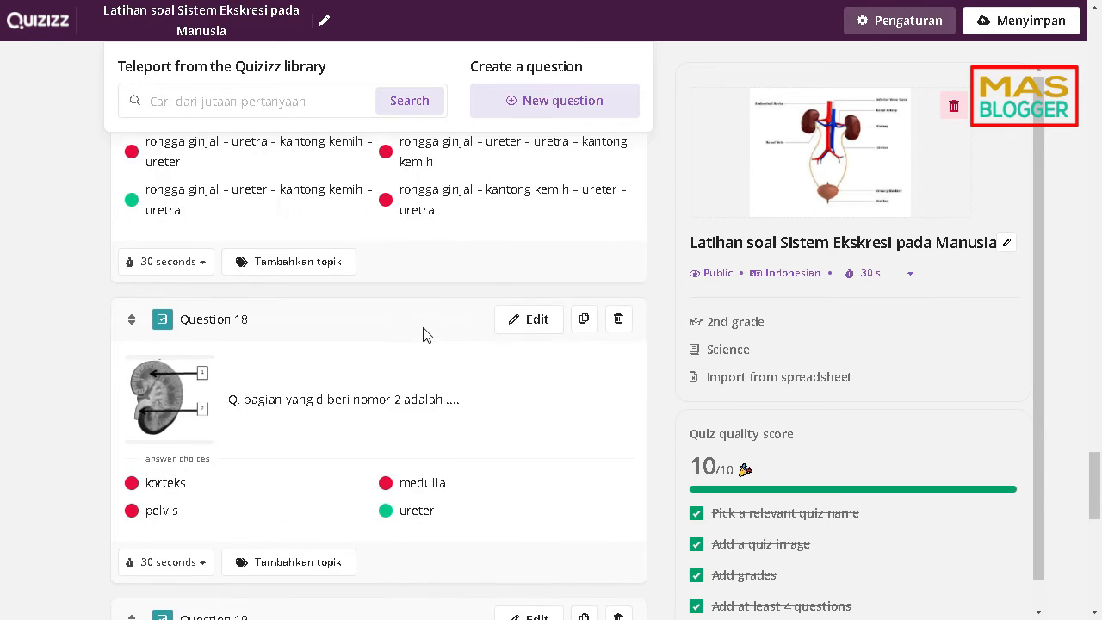
scroll(423, 336, down, 8)
scroll(330, 438, up, 3)
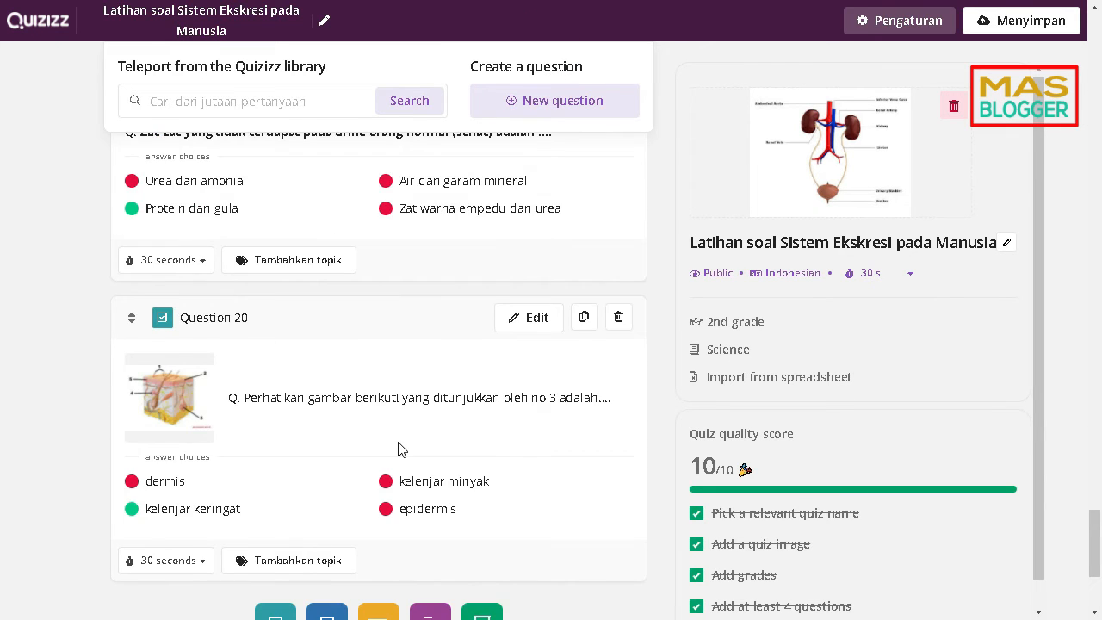
scroll(398, 448, up, 20)
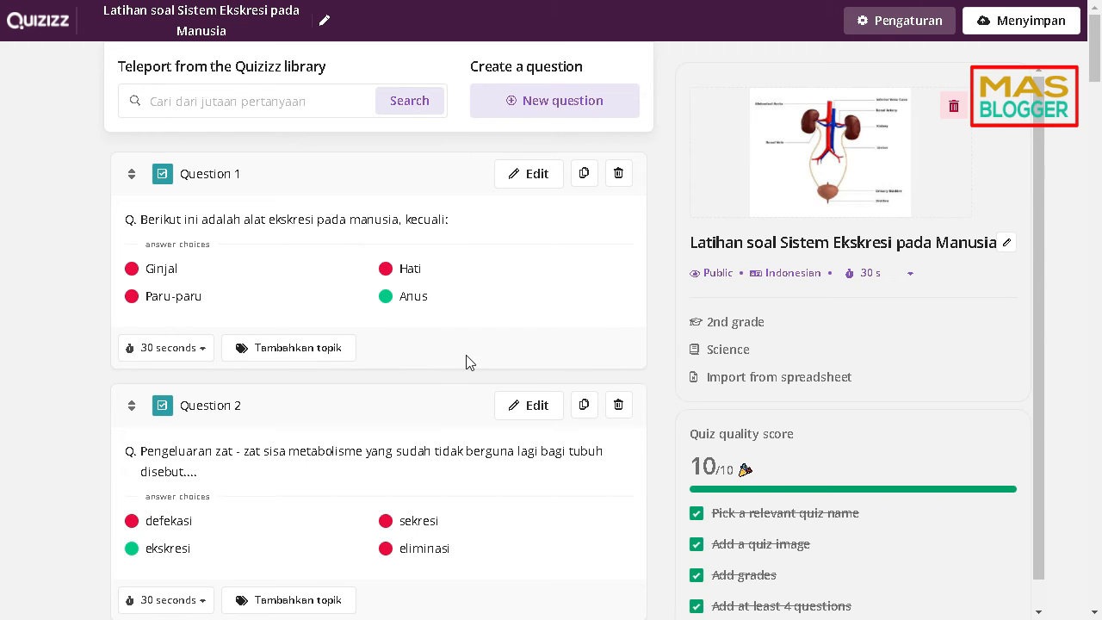
Delete question 3 about what is not metabolic waste excretion and the following "Cairan empedu" question from the copied quiz.
scroll(304, 219, down, 4)
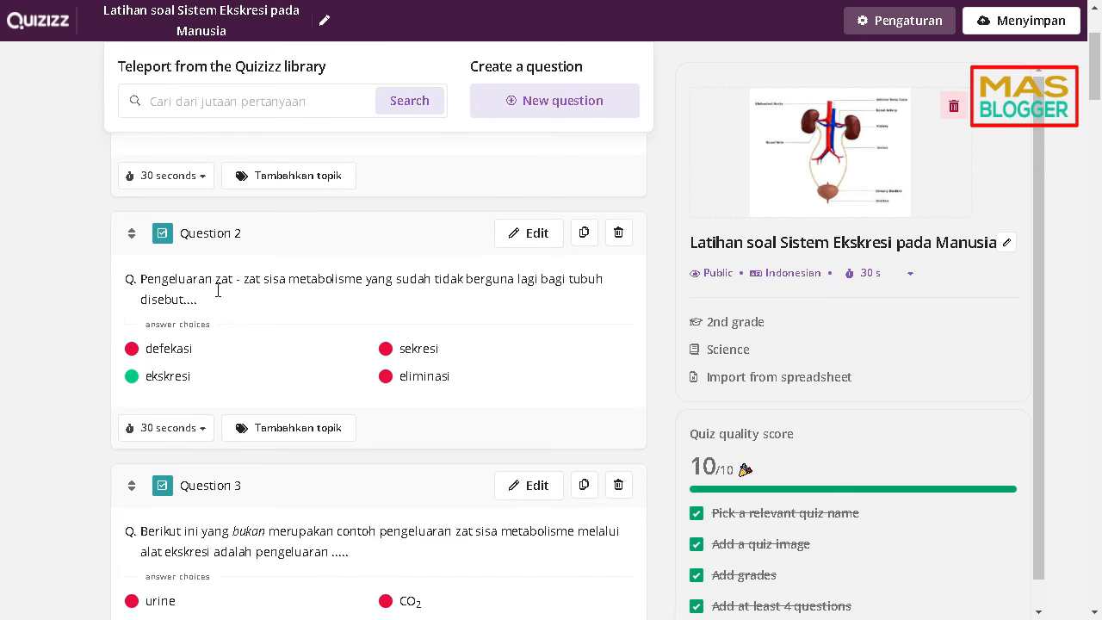
click(619, 314)
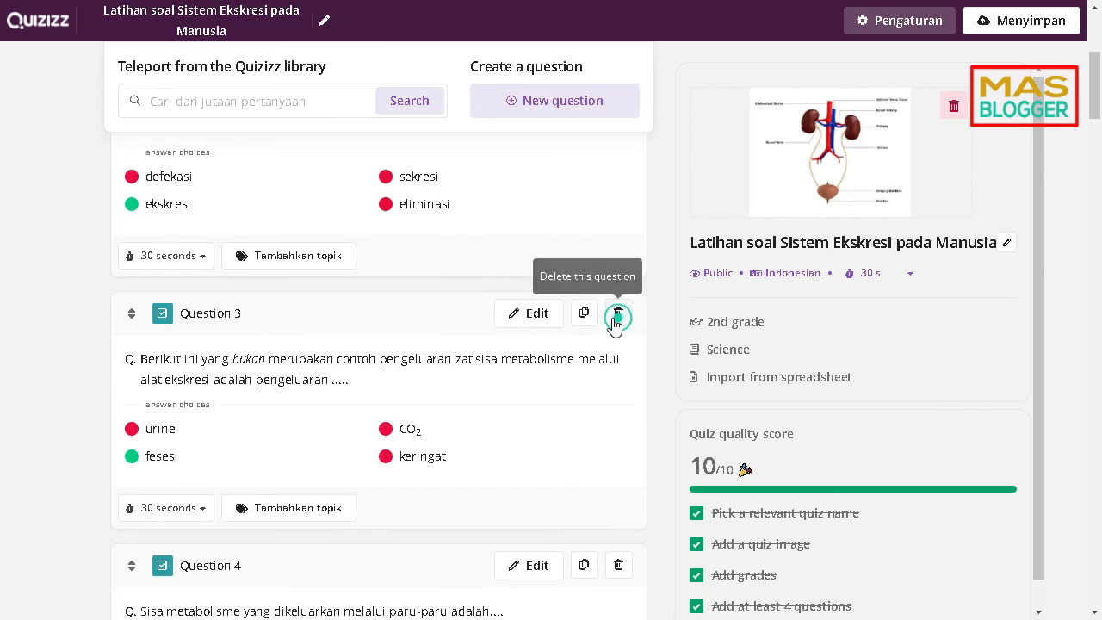
click(586, 282)
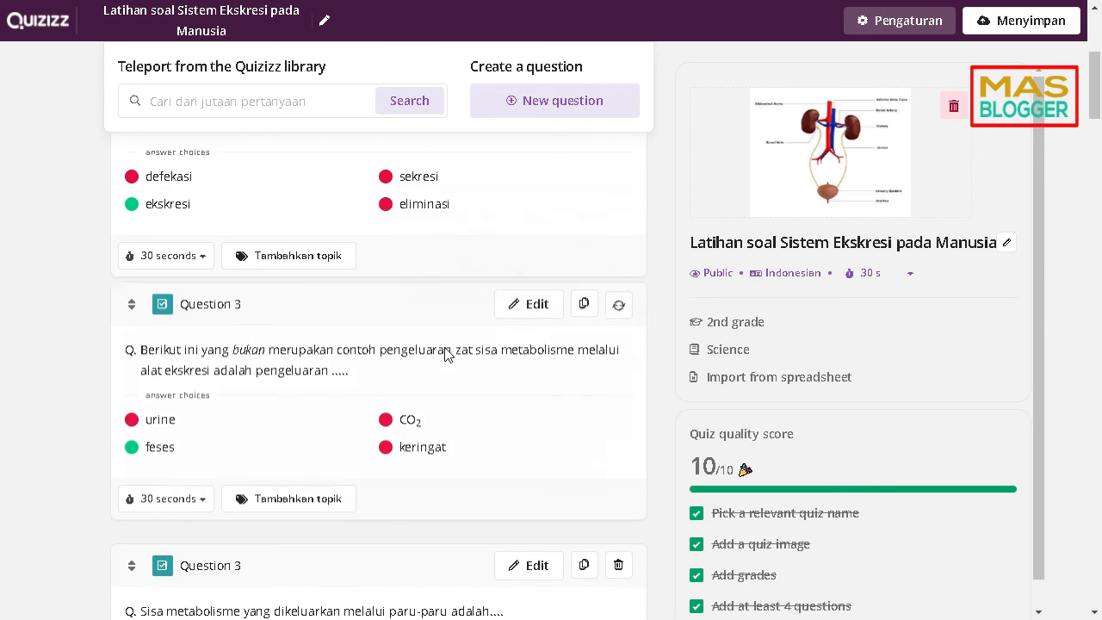
scroll(449, 369, down, 3)
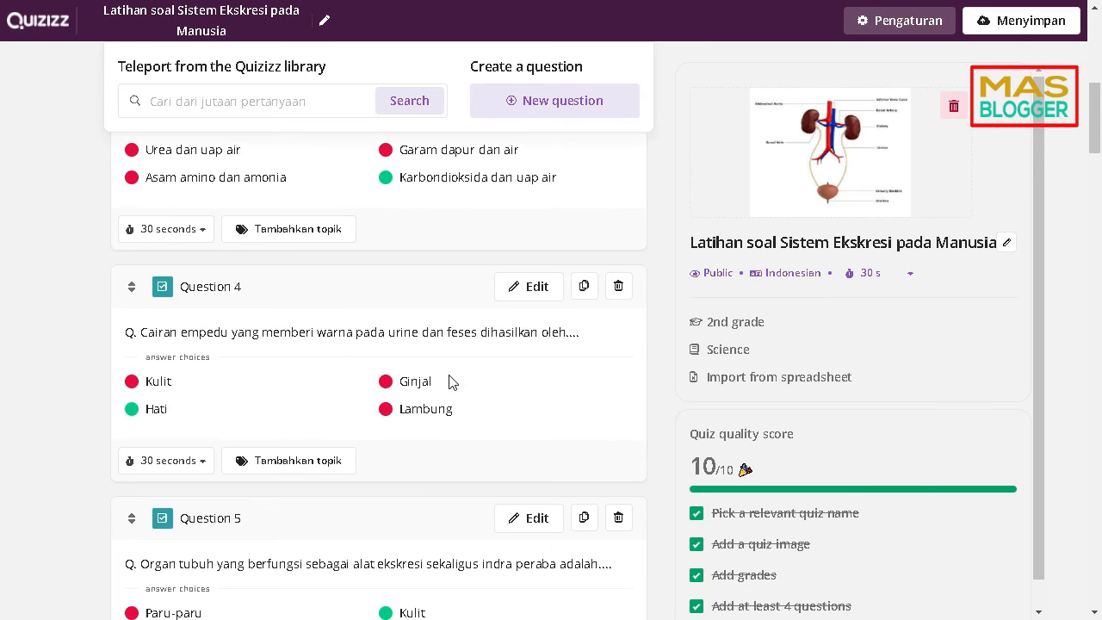
click(619, 287)
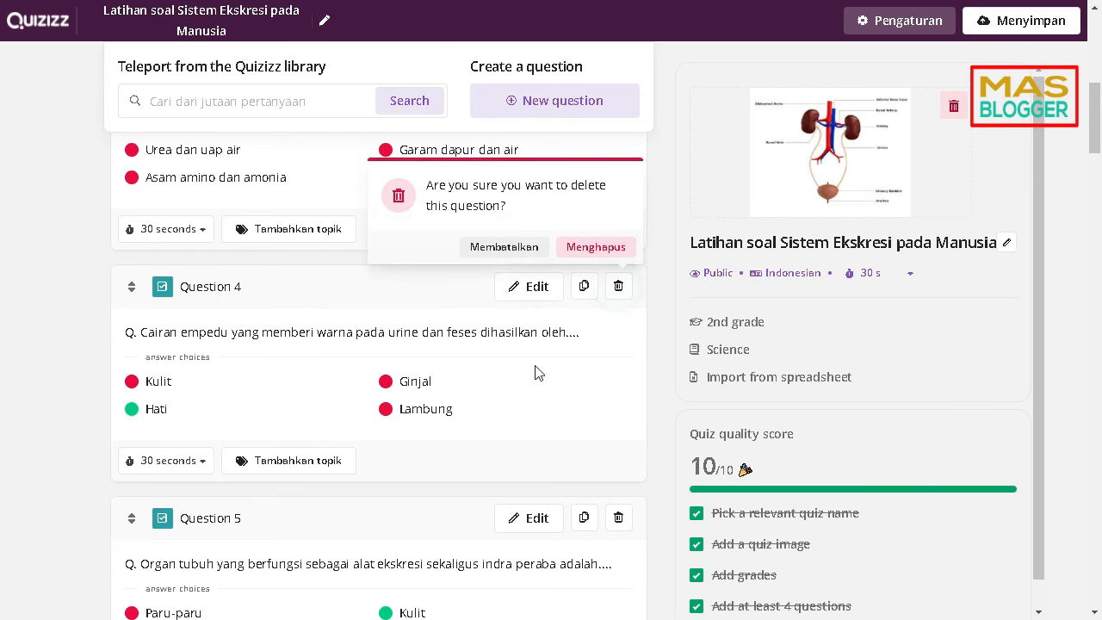
click(594, 250)
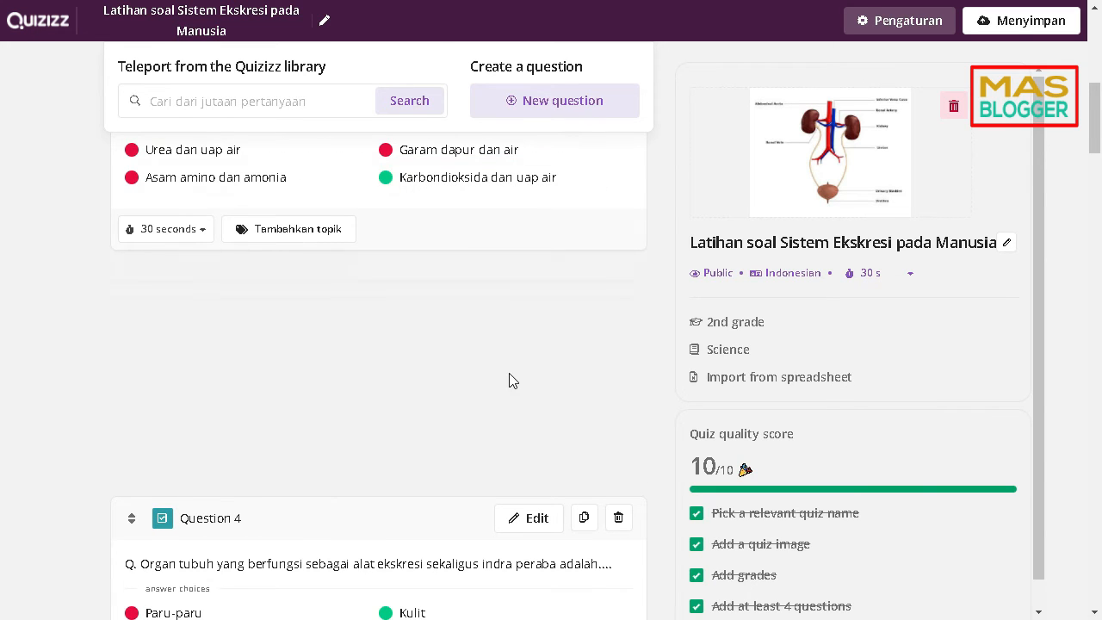
Delete question 5, "Kulit berfungsi sebagai alat ekskresi karena", from the quiz.
scroll(447, 362, down, 1)
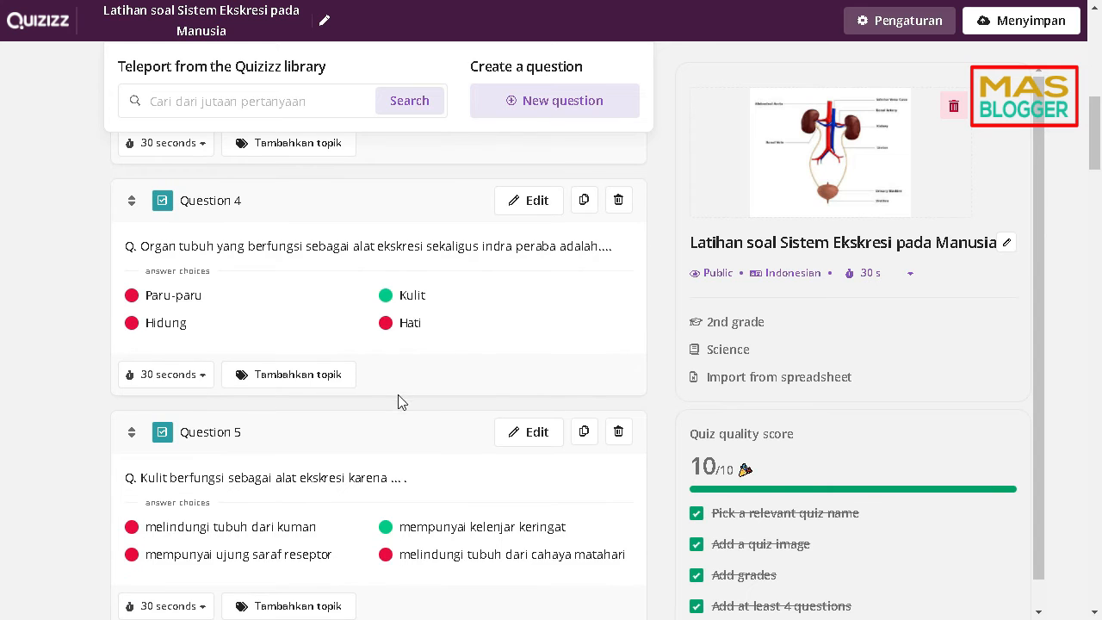
scroll(433, 488, down, 1)
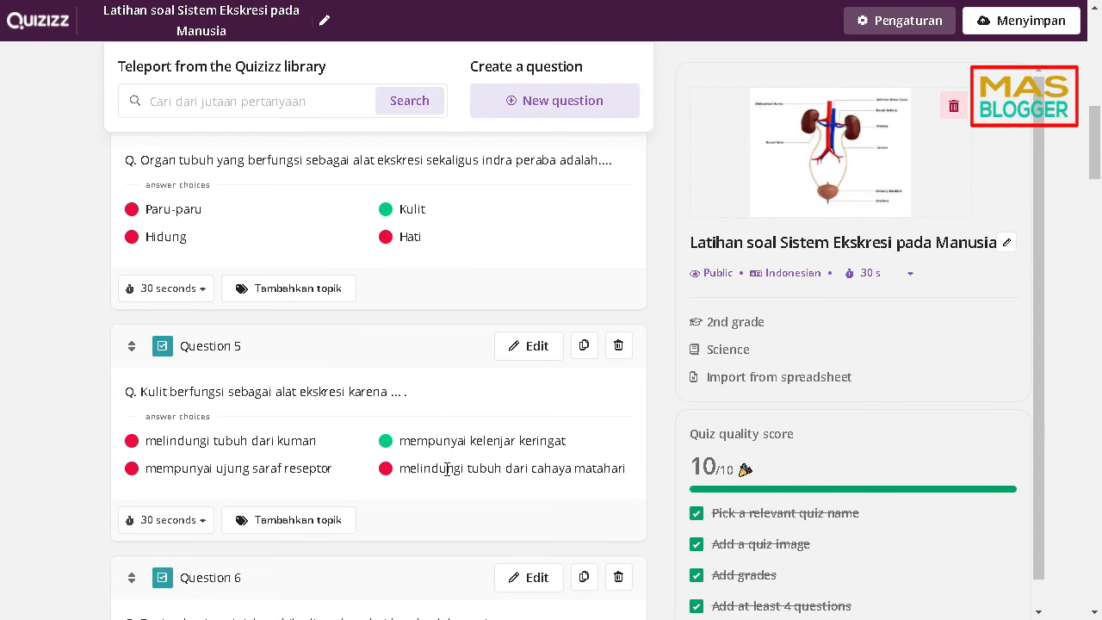
click(620, 349)
click(598, 374)
Delete question 17 with the skin diagram and question 15 with the kidney image, "bagian yang diberi nomor 2".
scroll(444, 444, down, 20)
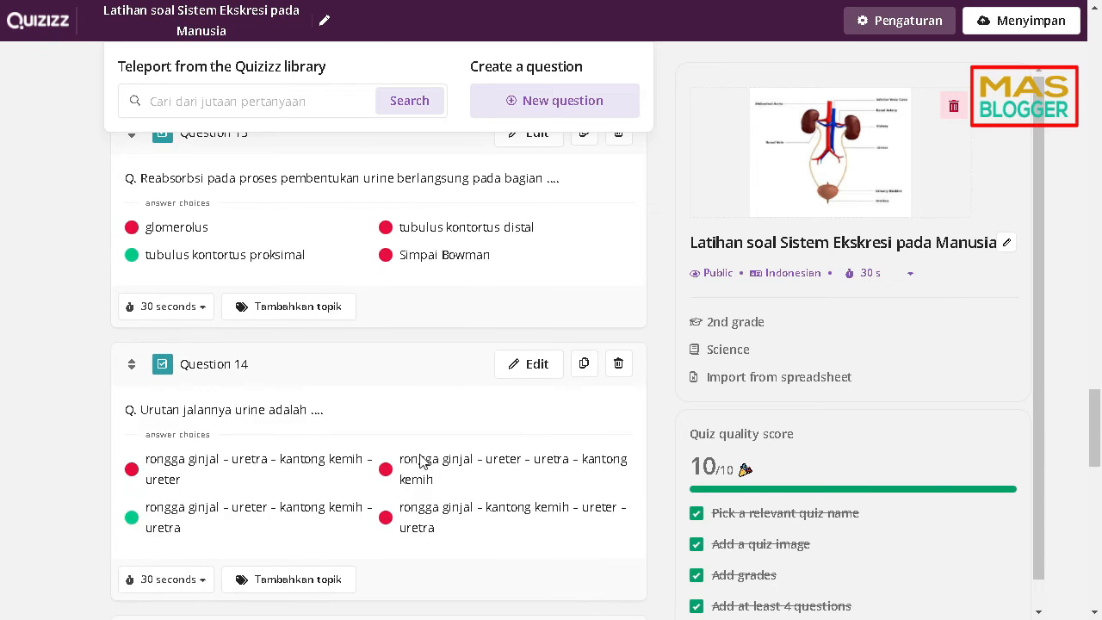
scroll(422, 469, down, 5)
scroll(429, 476, up, 2)
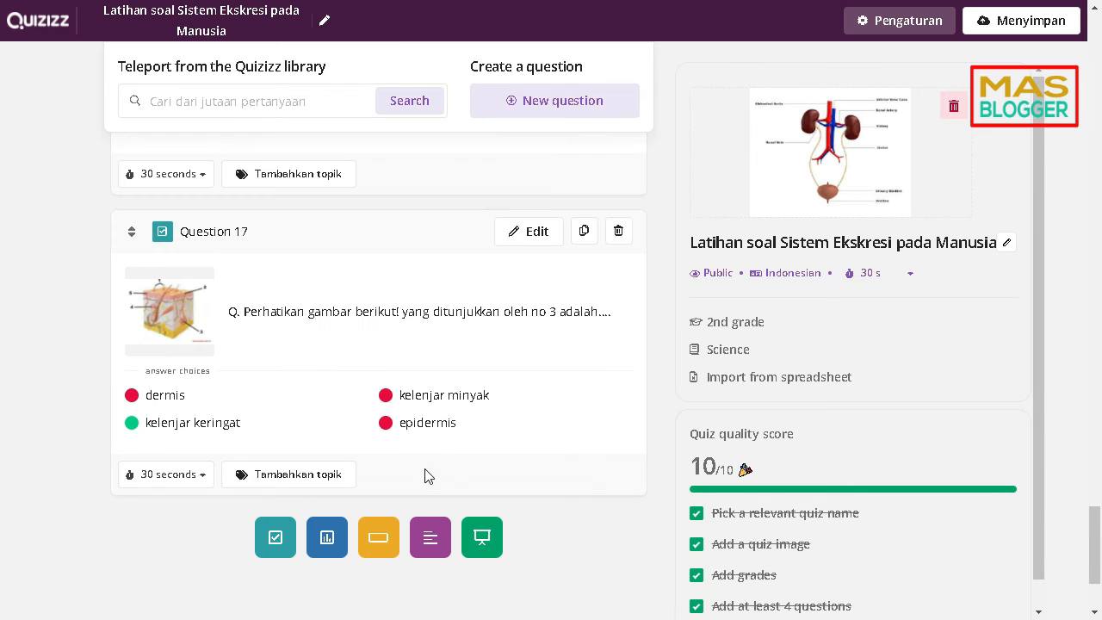
click(618, 230)
click(592, 196)
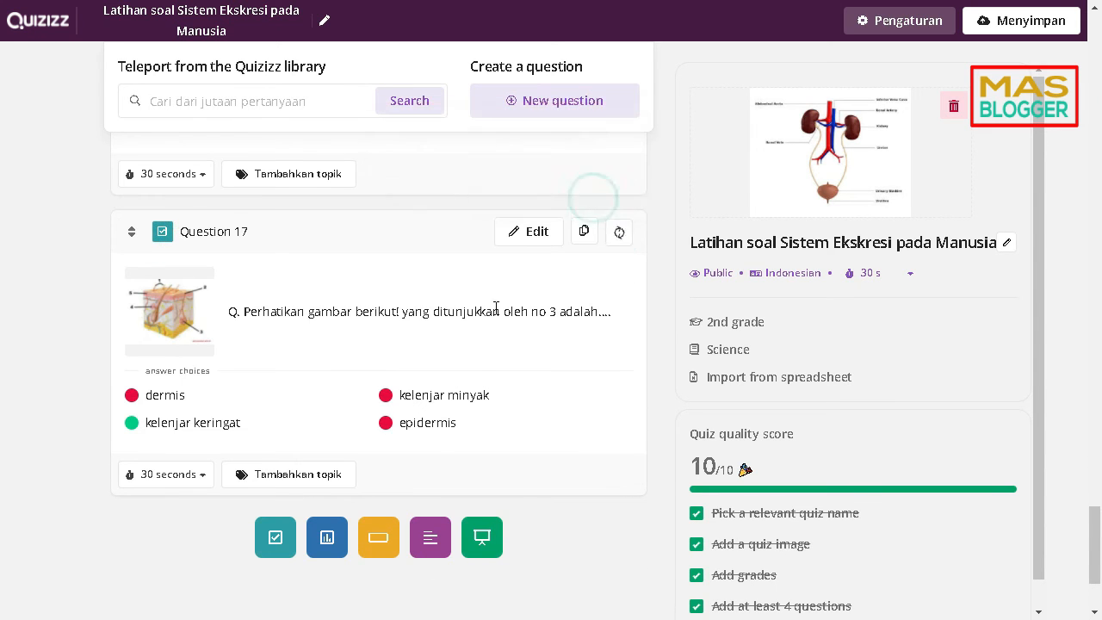
scroll(591, 325, up, 3)
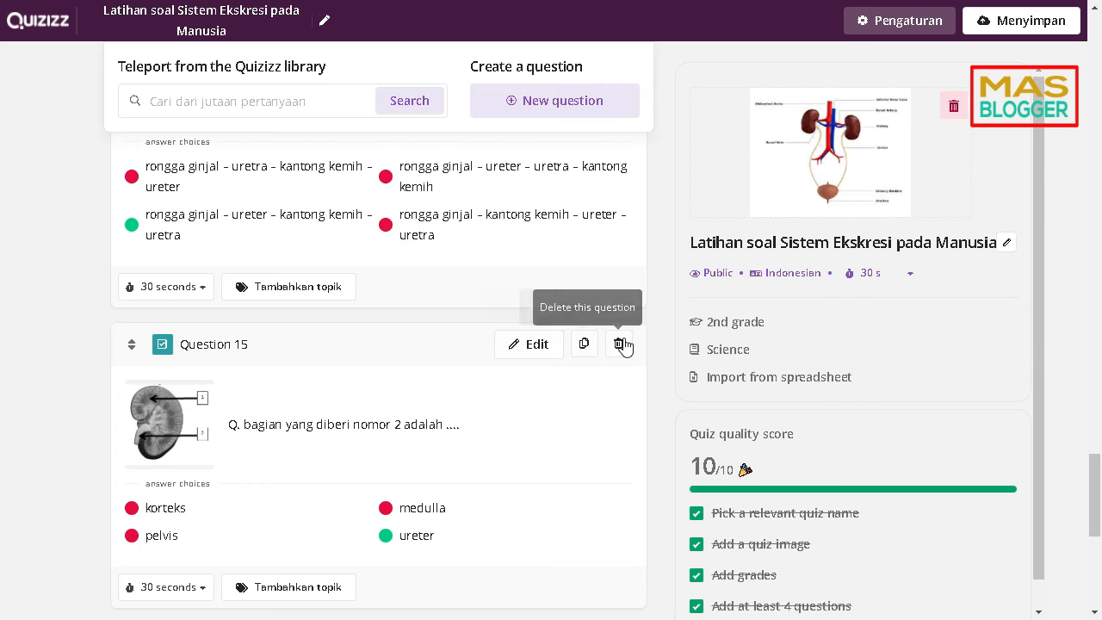
click(620, 344)
click(593, 307)
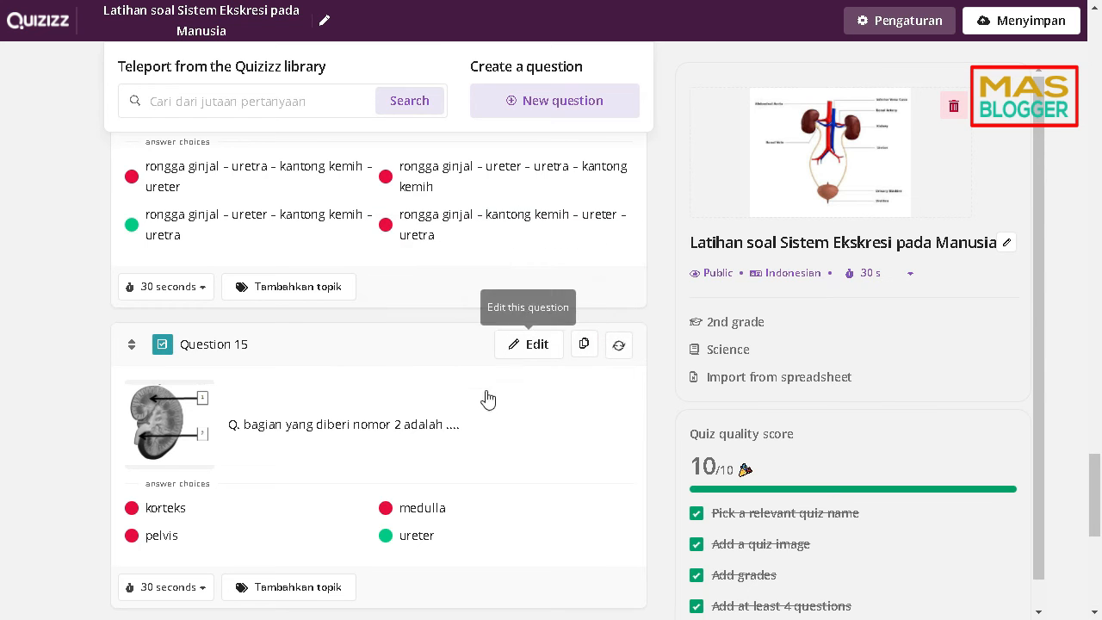
Delete question 14, "Urutan jalannya urine", and question 12 about the kidney part marked P.
click(619, 332)
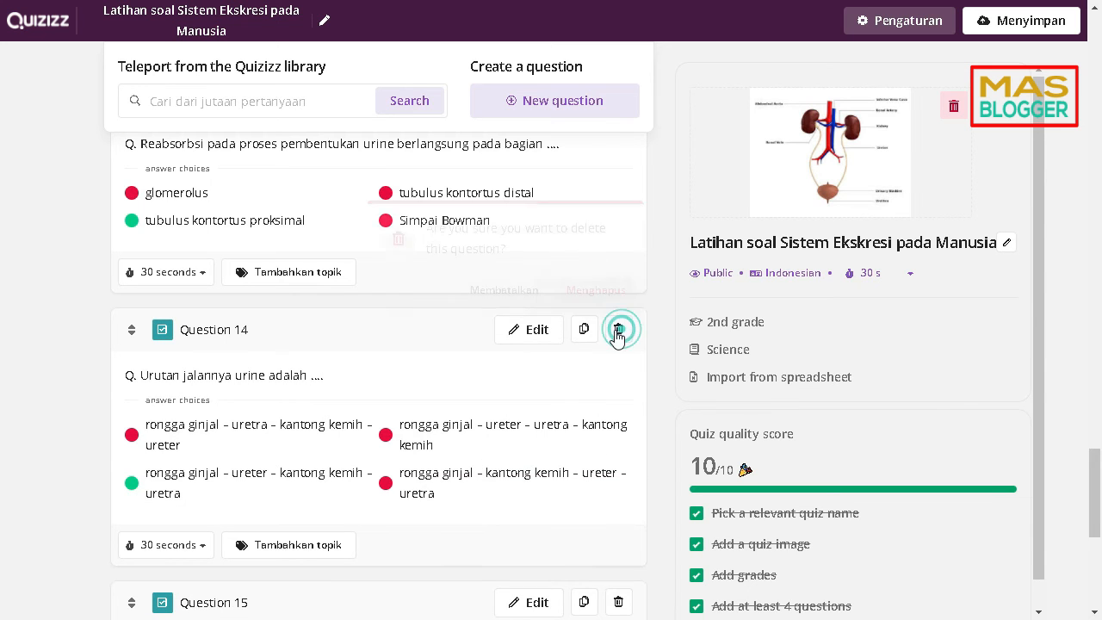
click(593, 294)
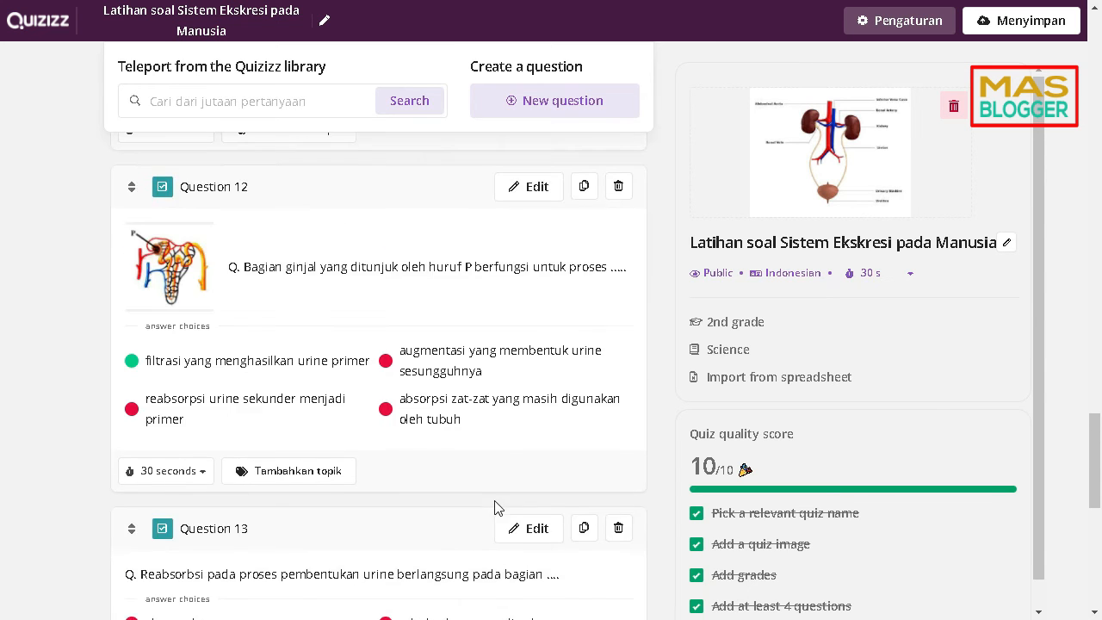
click(620, 187)
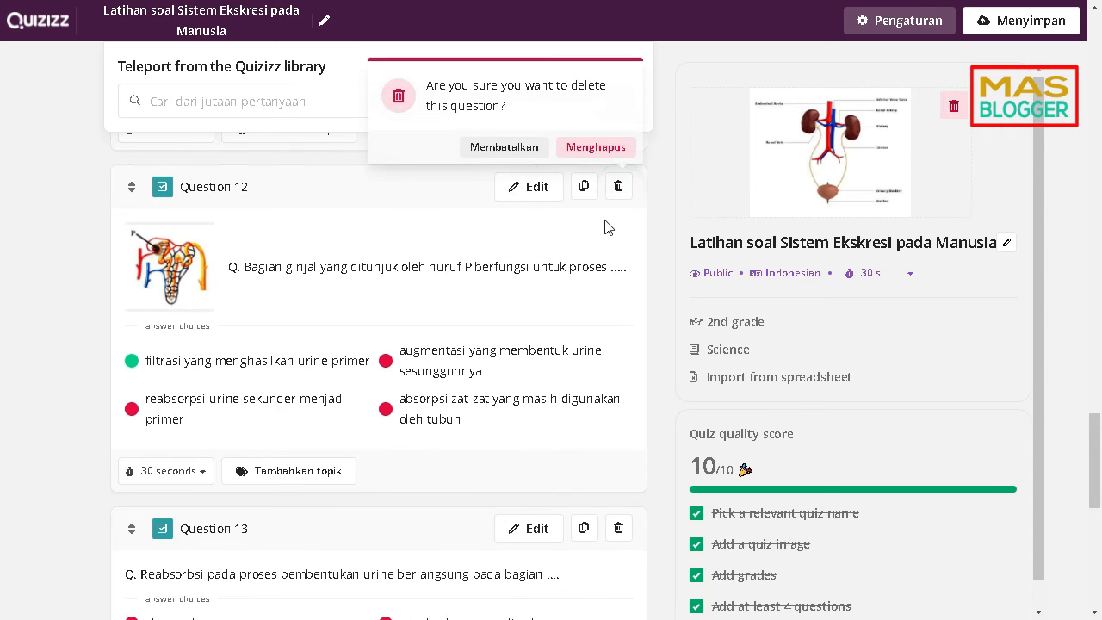
click(591, 146)
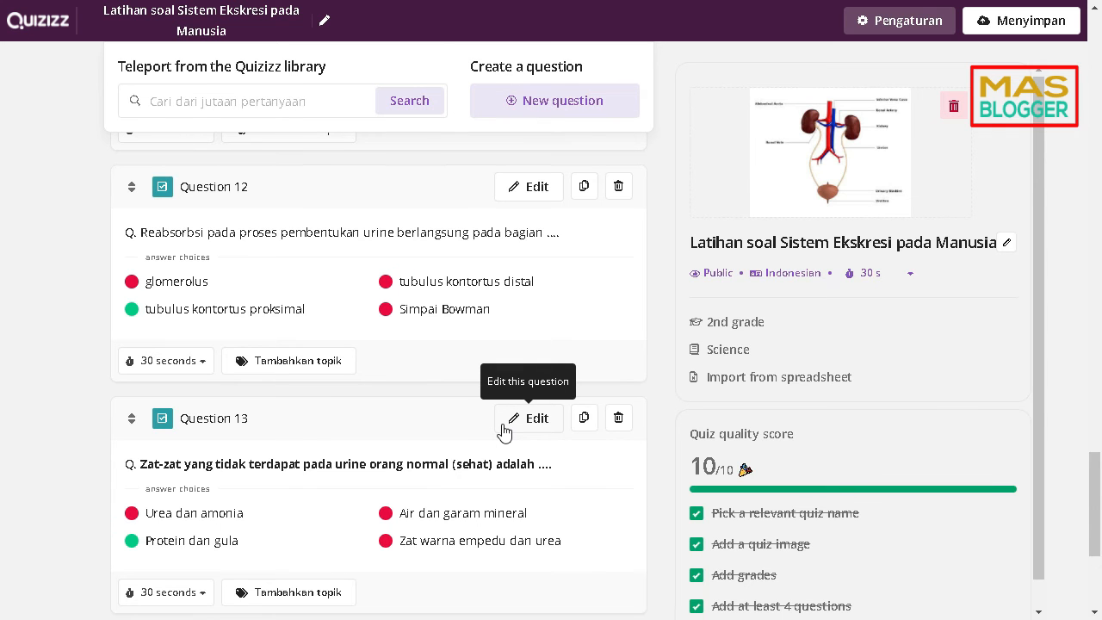
Delete question 12 about reabsorption in urine formation and question 11 about human skin disorders.
click(620, 272)
click(597, 244)
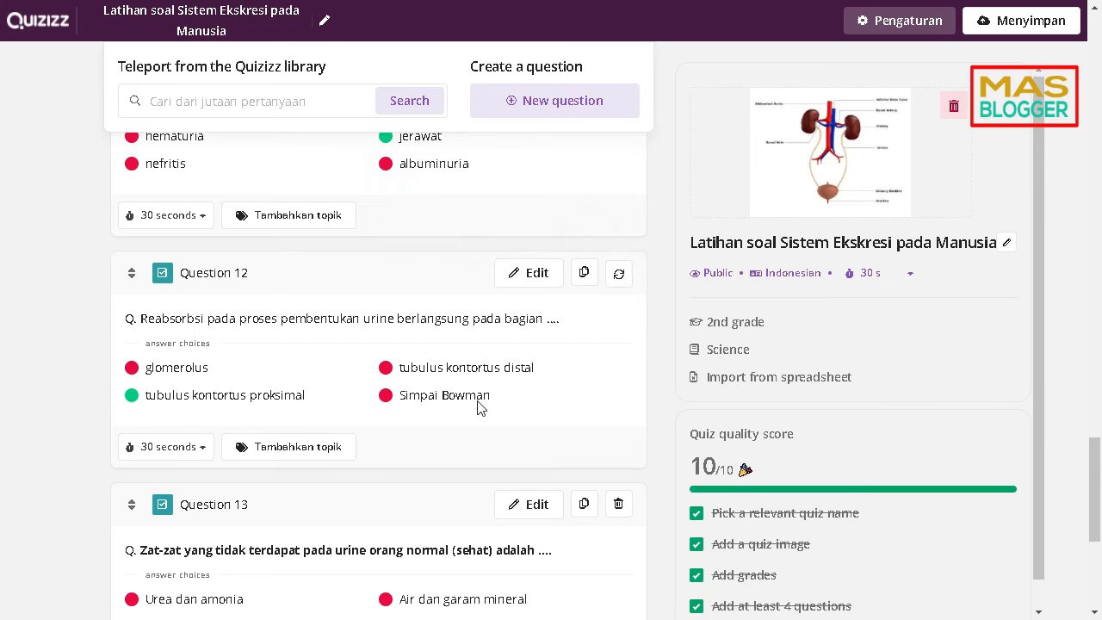
scroll(454, 420, up, 2)
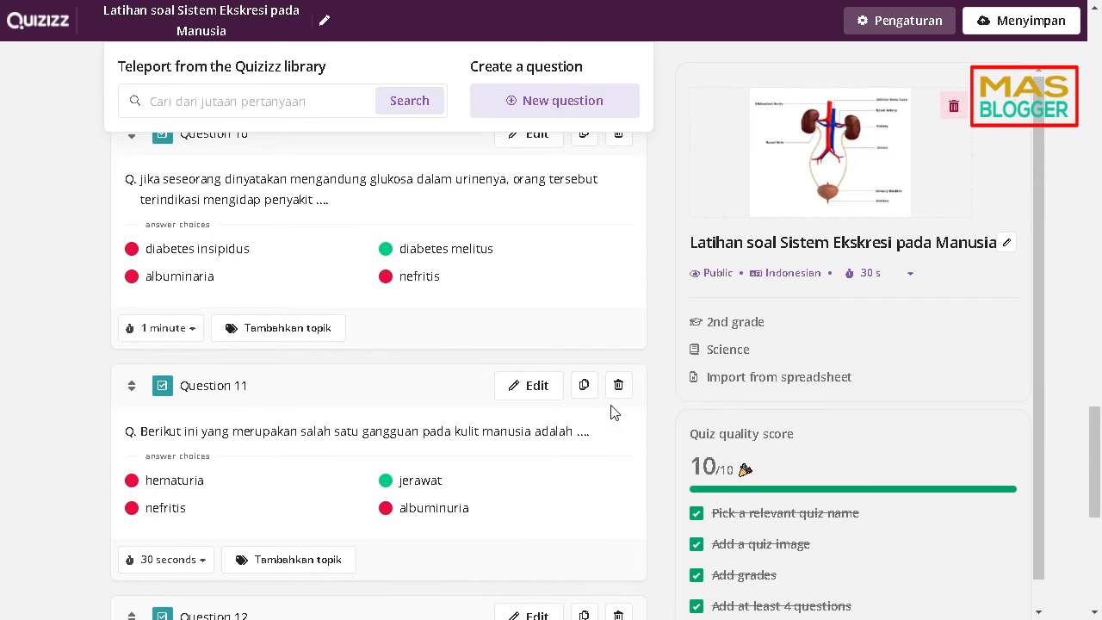
click(618, 388)
click(596, 347)
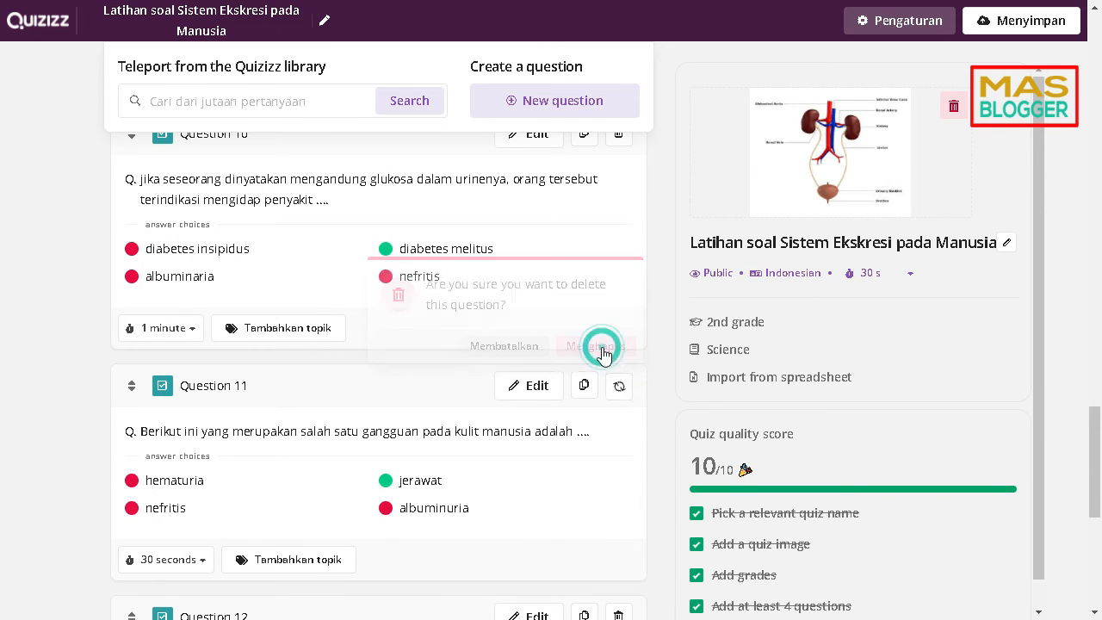
Delete question 10 about glucose in the urine and question 9 about inflammation from glomerulus damage.
scroll(472, 416, up, 1)
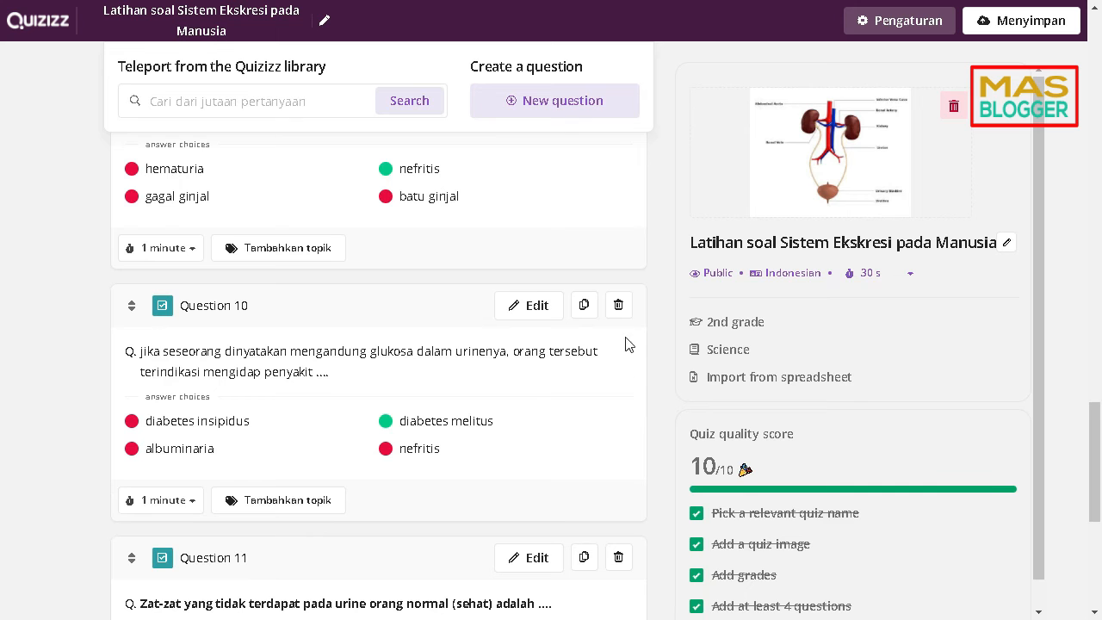
click(618, 306)
click(610, 264)
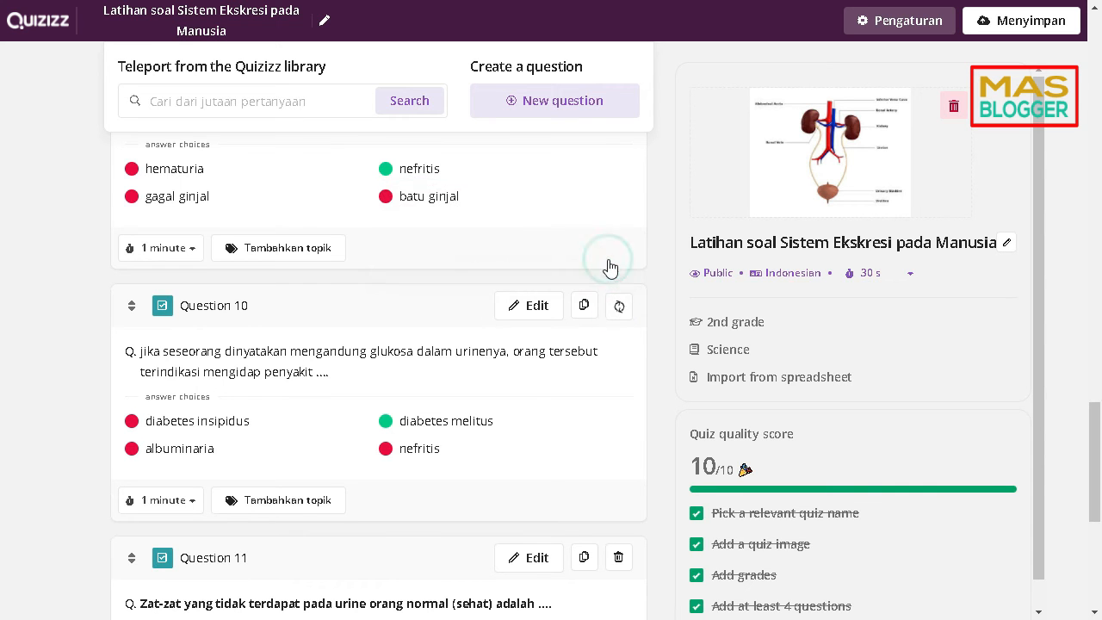
scroll(477, 451, up, 3)
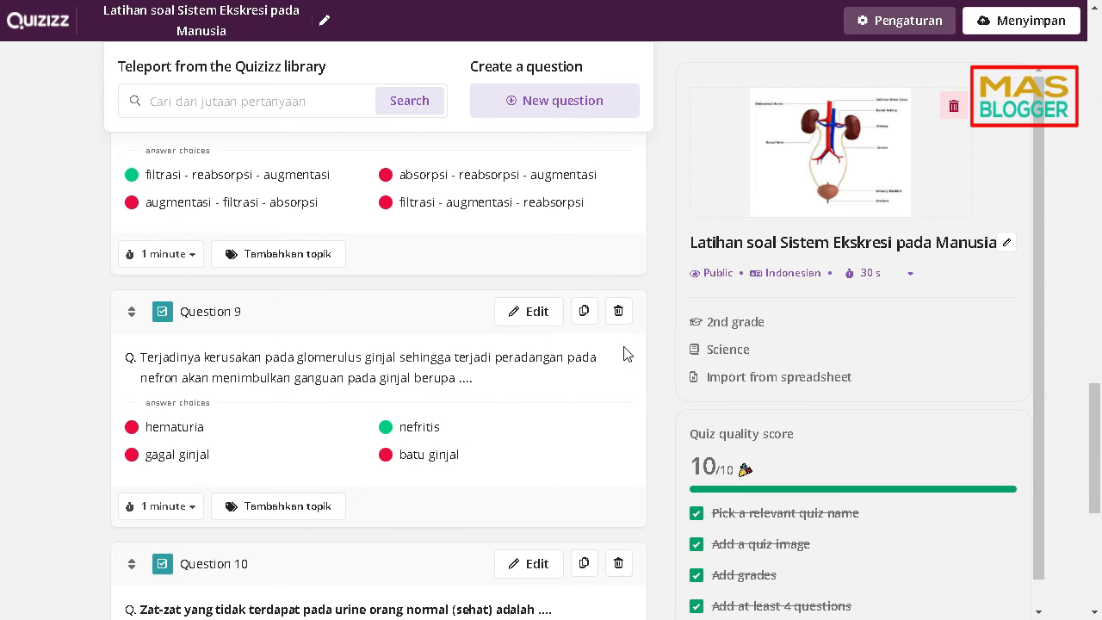
click(618, 311)
click(594, 276)
Delete question 8, which asks for the correct order of the urine formation stages.
scroll(496, 410, up, 2)
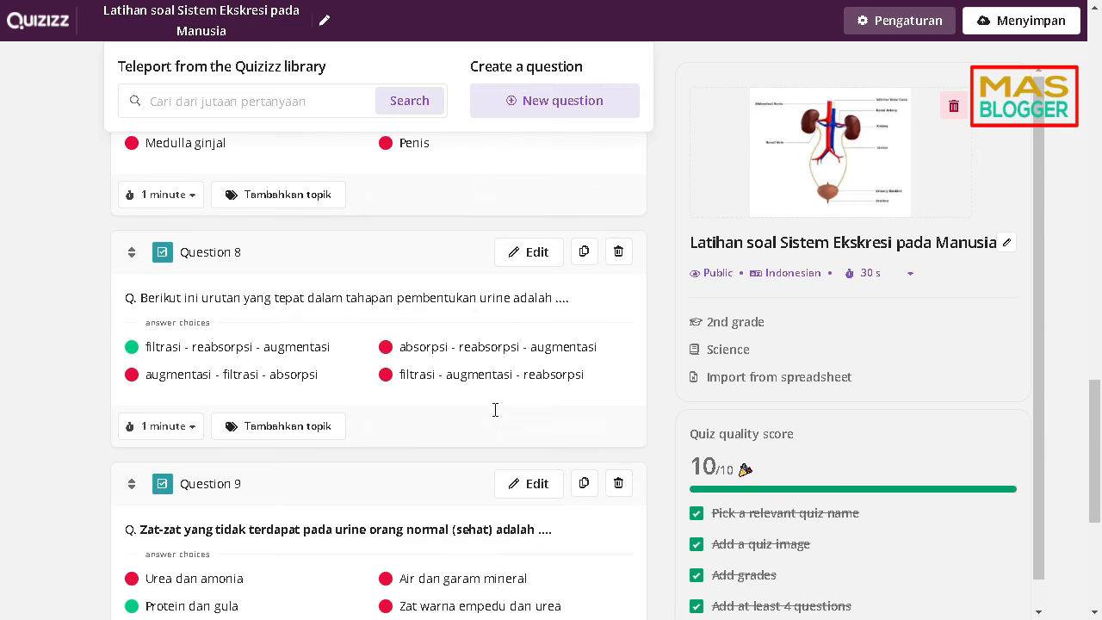
click(619, 251)
click(592, 213)
scroll(421, 339, up, 2)
scroll(504, 349, up, 2)
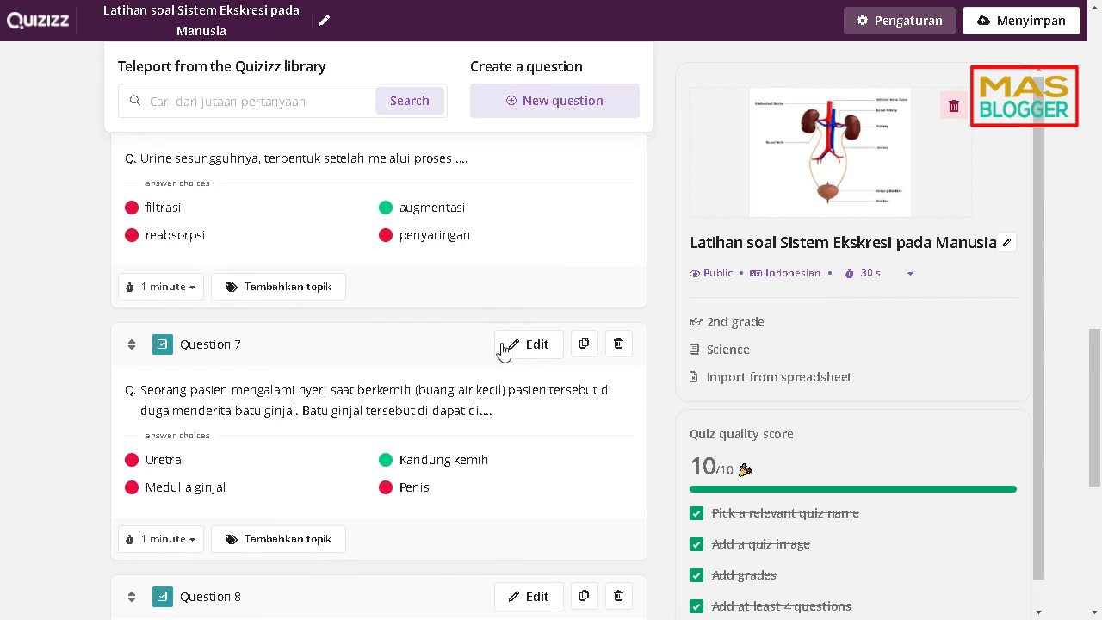
Delete question 7 about the patient's kidney stone and question 6 about the process that forms the final urine.
click(620, 345)
click(596, 305)
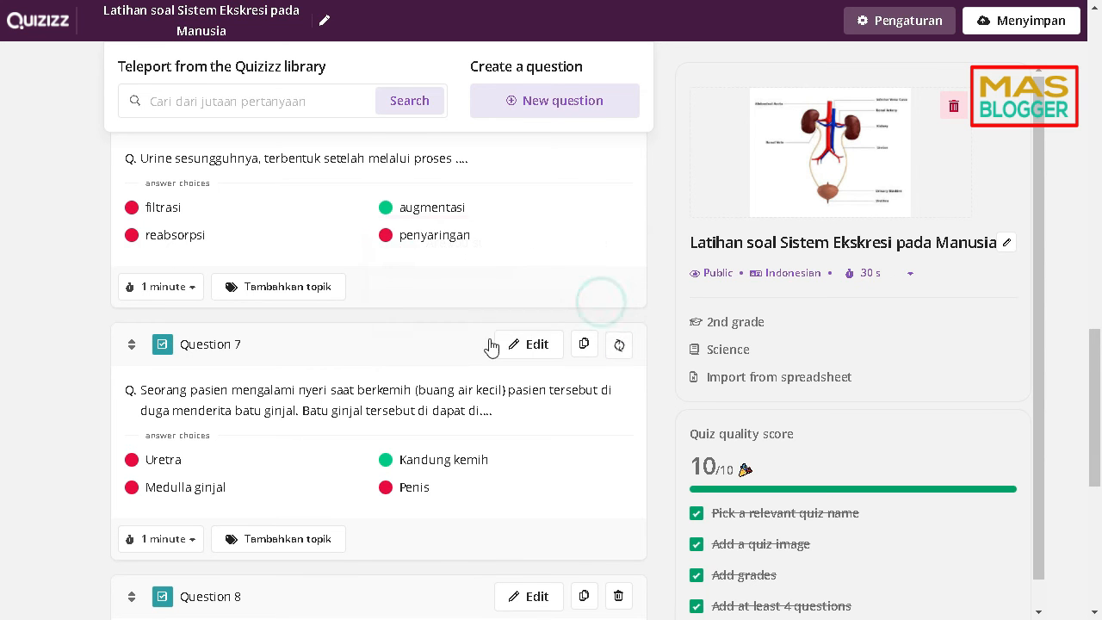
scroll(462, 371, up, 2)
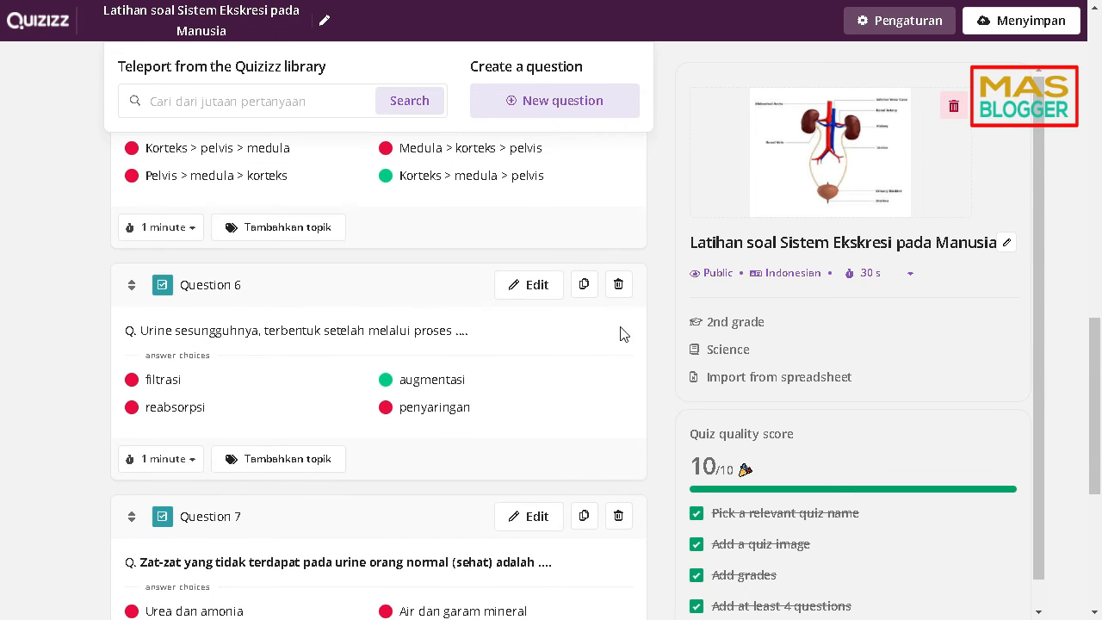
click(620, 287)
click(596, 247)
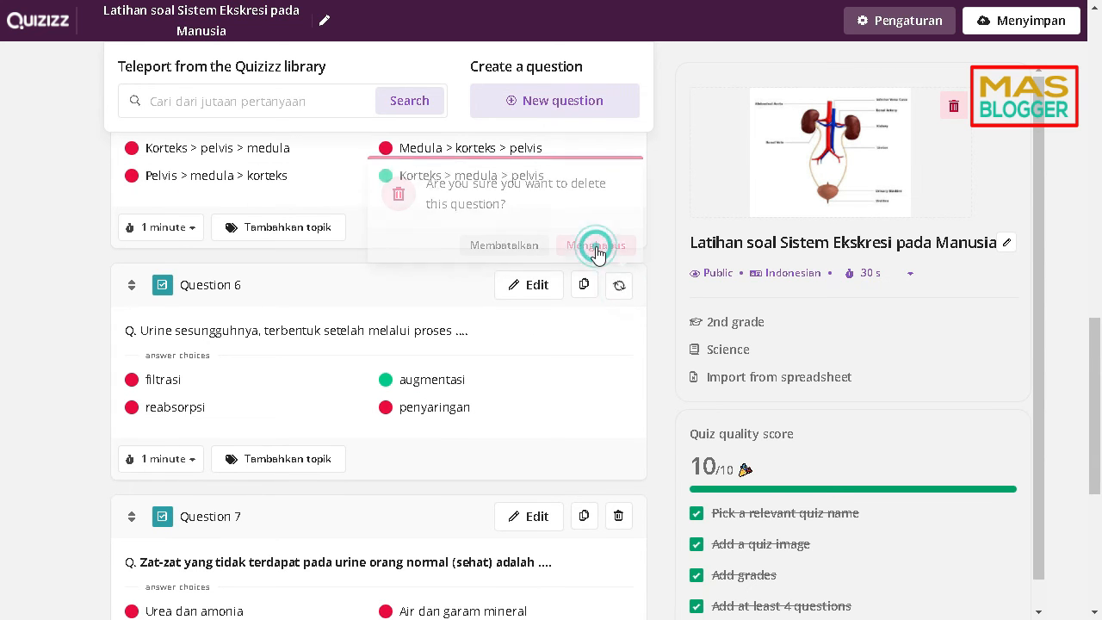
Delete question 4 about the organ that serves both for excretion and as the sense of touch.
scroll(517, 345, up, 3)
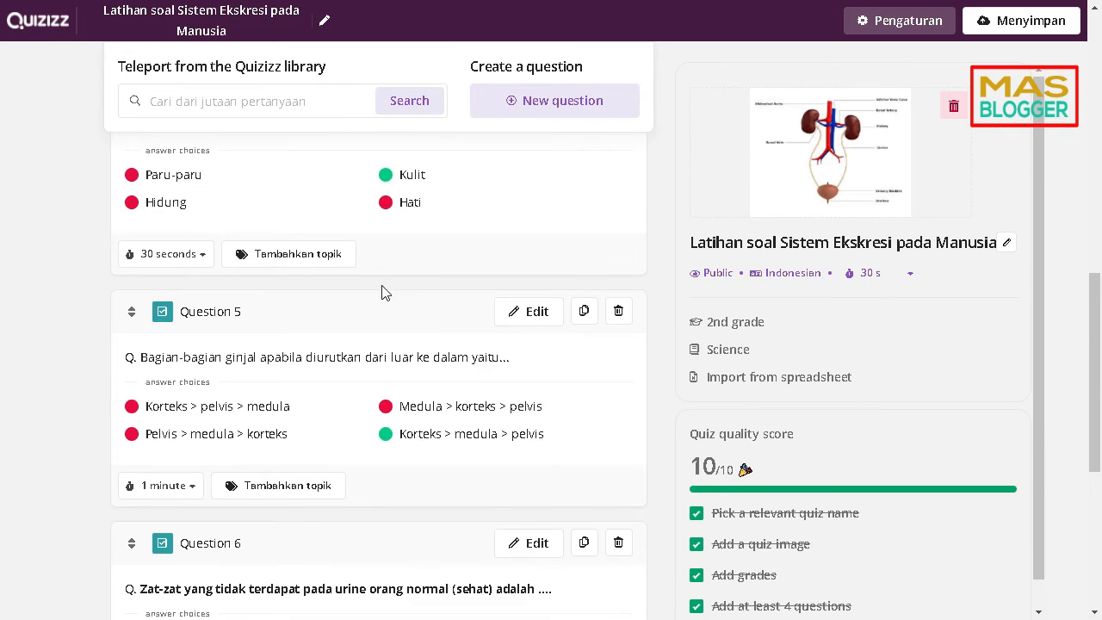
scroll(385, 293, up, 2)
click(618, 252)
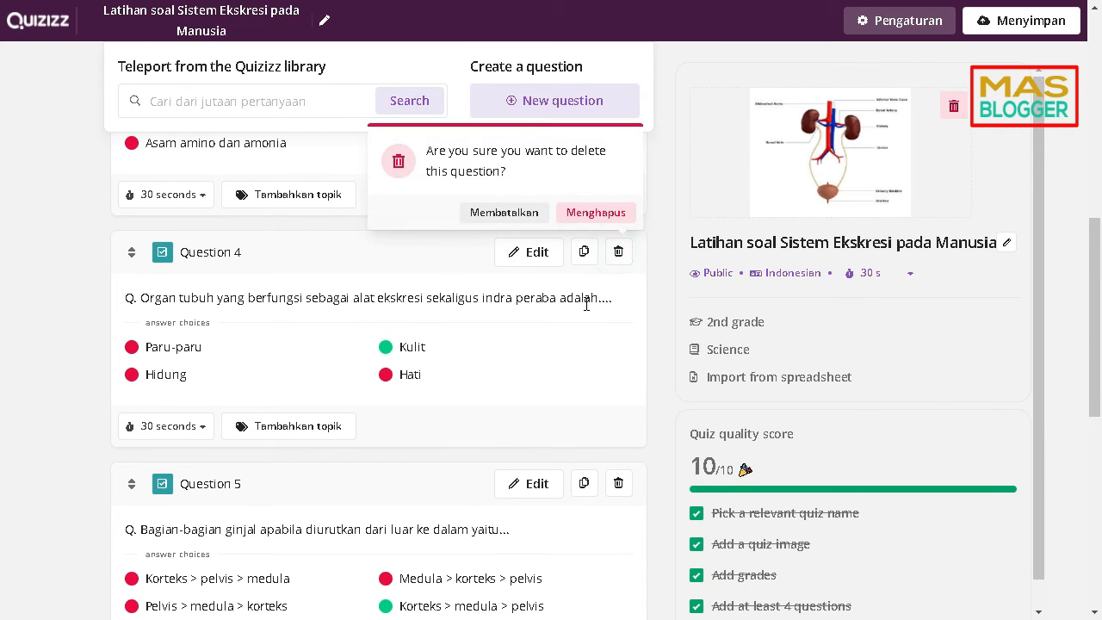
click(613, 215)
Check the remaining questions of the copied quiz and save it.
scroll(456, 355, down, 2)
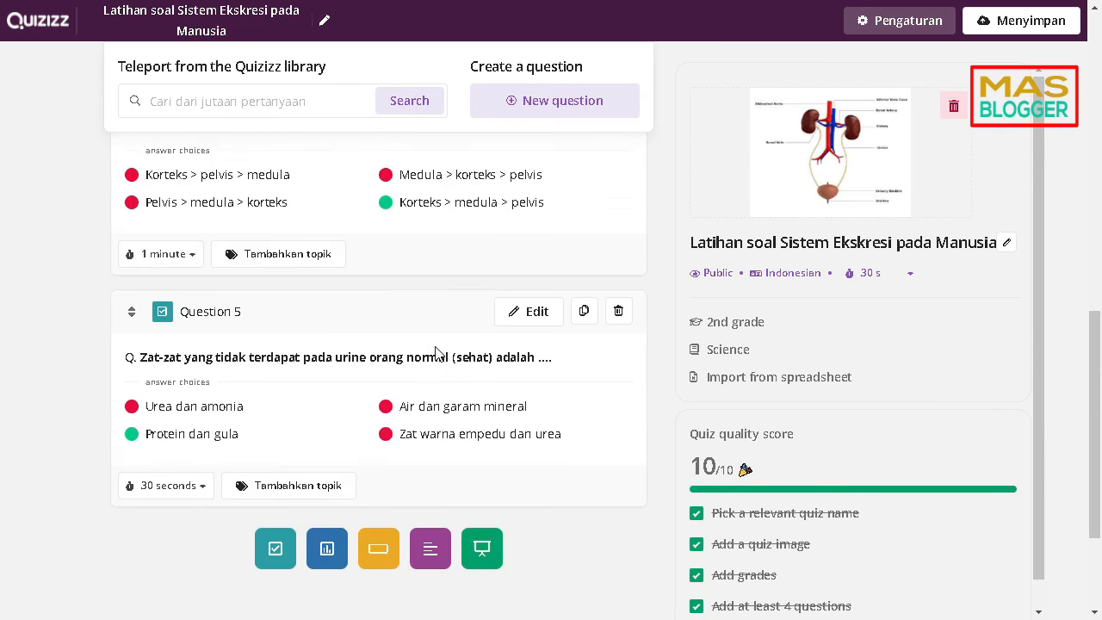
scroll(436, 353, down, 2)
scroll(353, 409, up, 4)
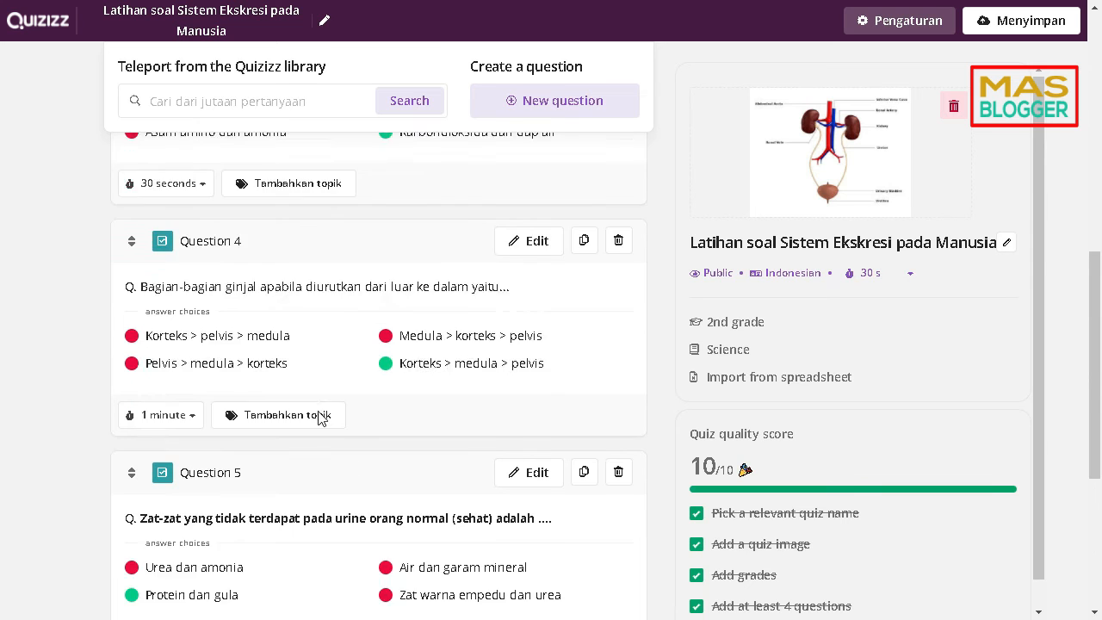
scroll(319, 416, up, 7)
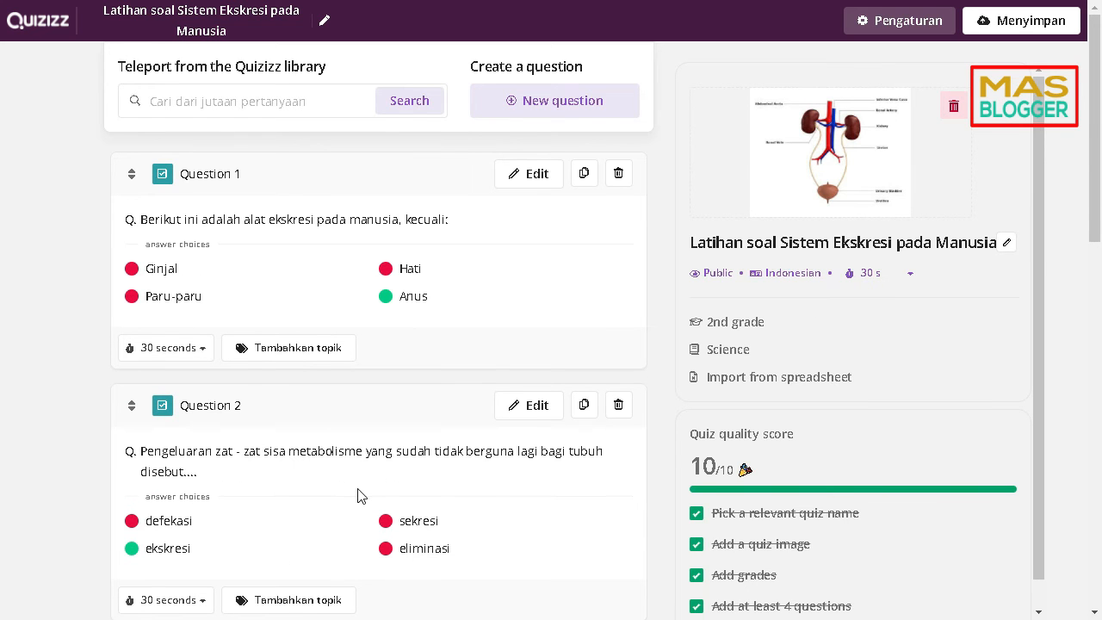
click(1020, 30)
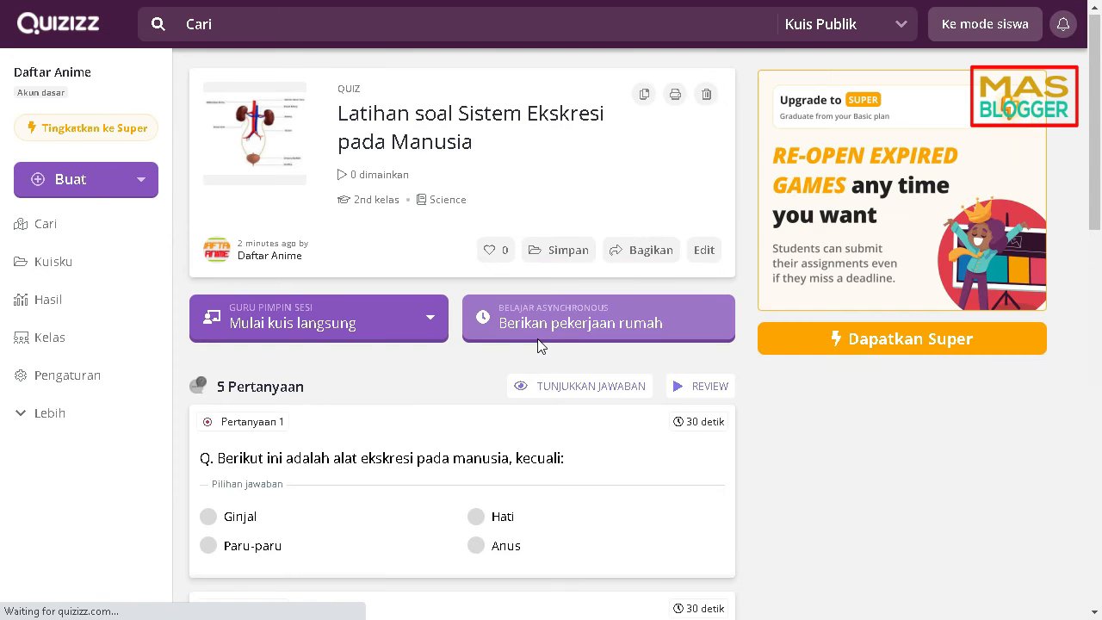
Look through the saved quiz's questions and reopen "Latihan soal Sistem Ekskresi pada Manusia" from the Kuisku collection.
scroll(405, 428, down, 4)
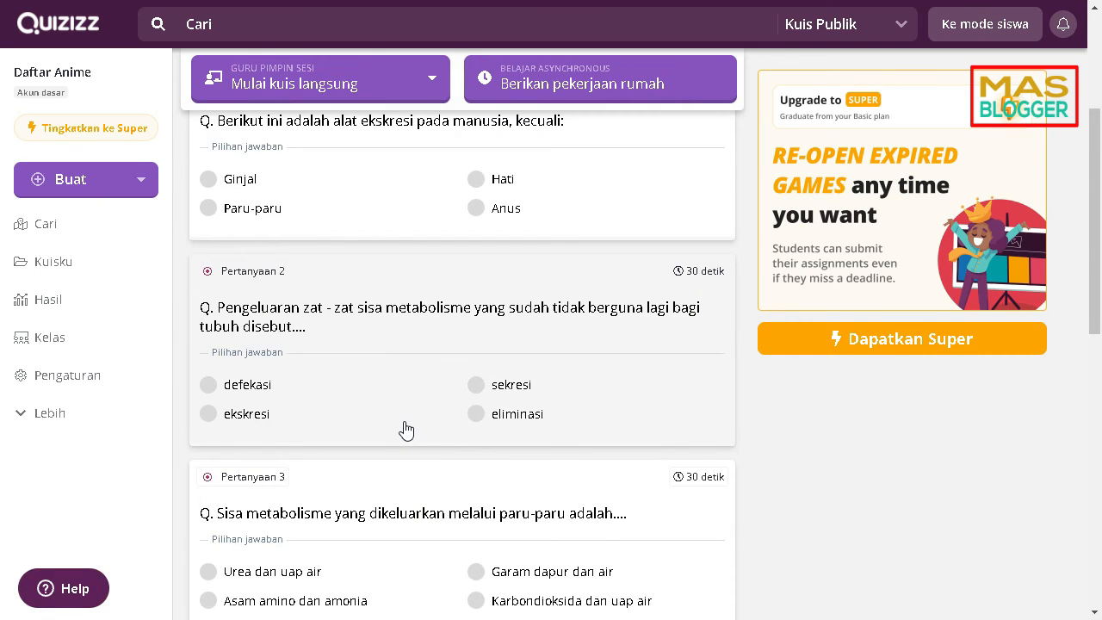
scroll(379, 439, up, 3)
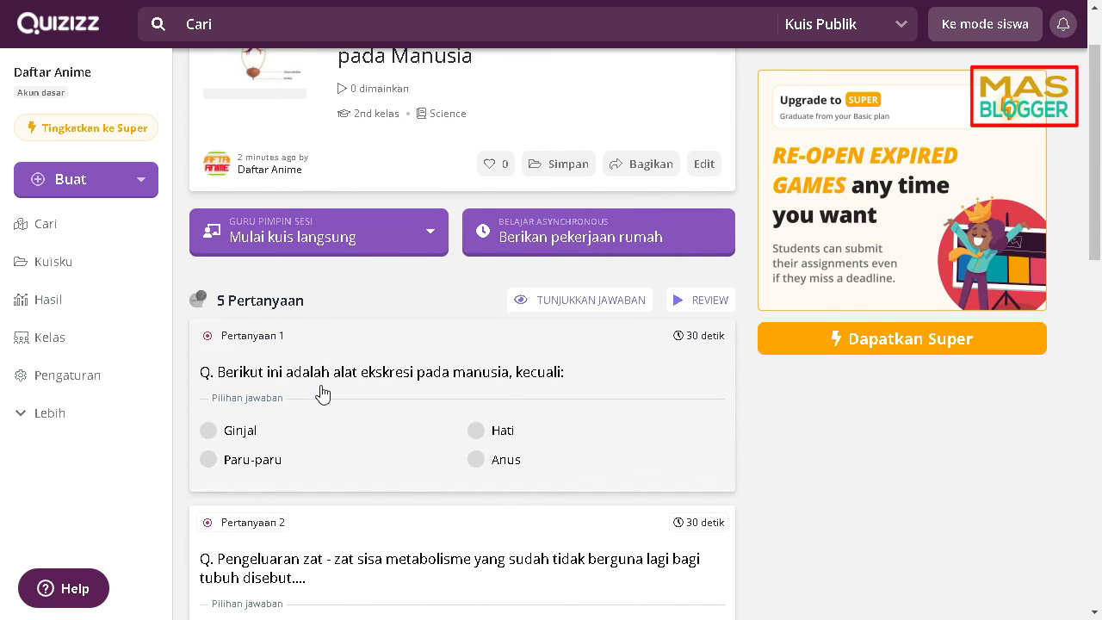
scroll(320, 394, down, 11)
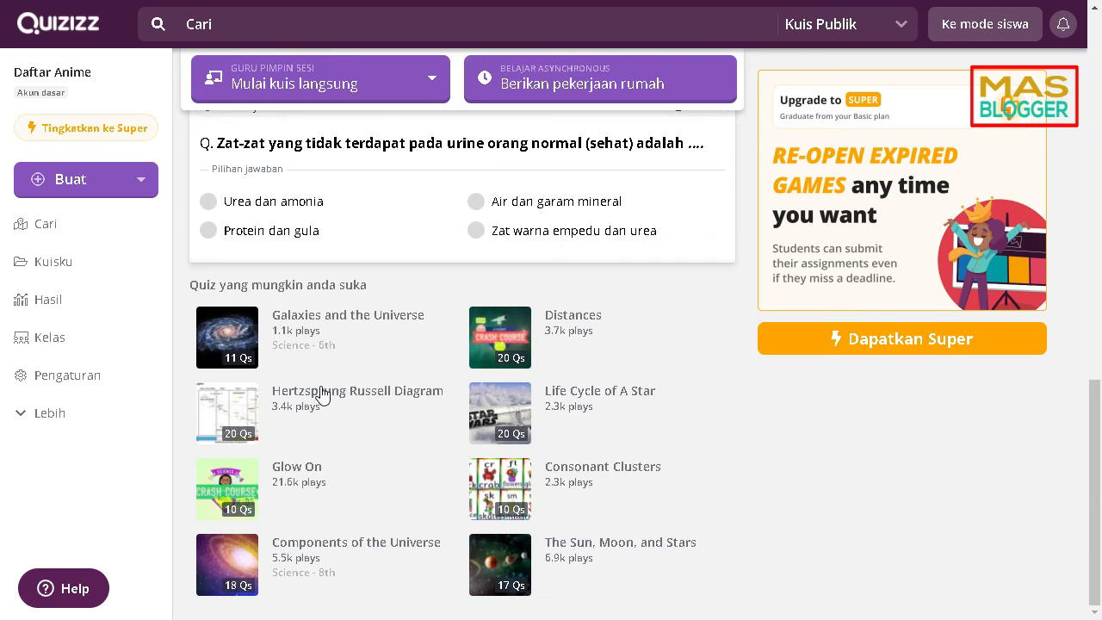
scroll(320, 394, up, 12)
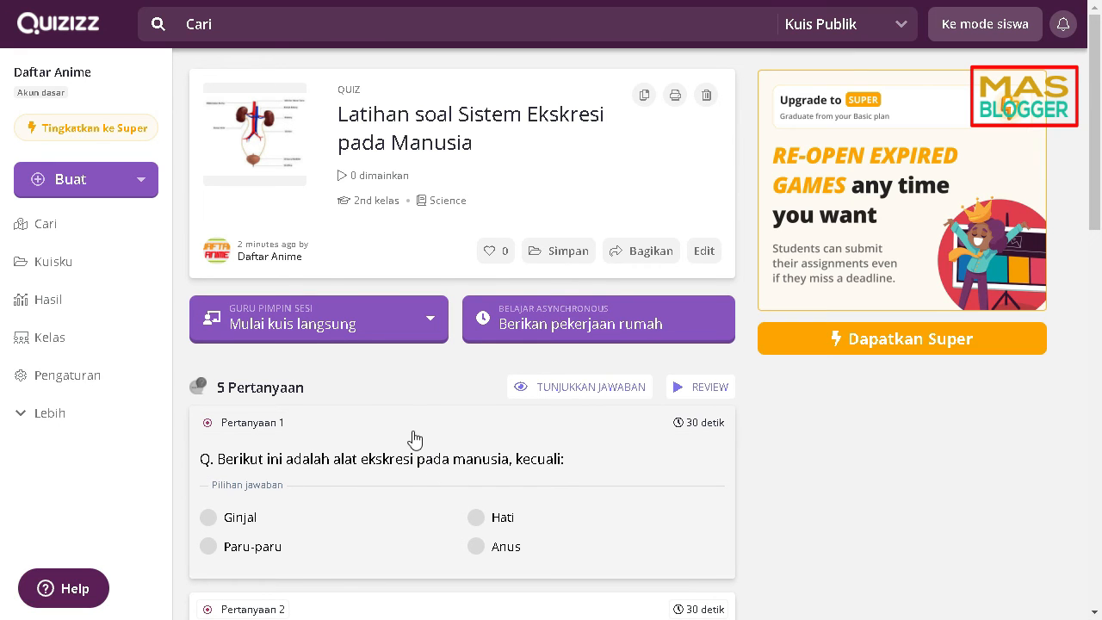
click(49, 268)
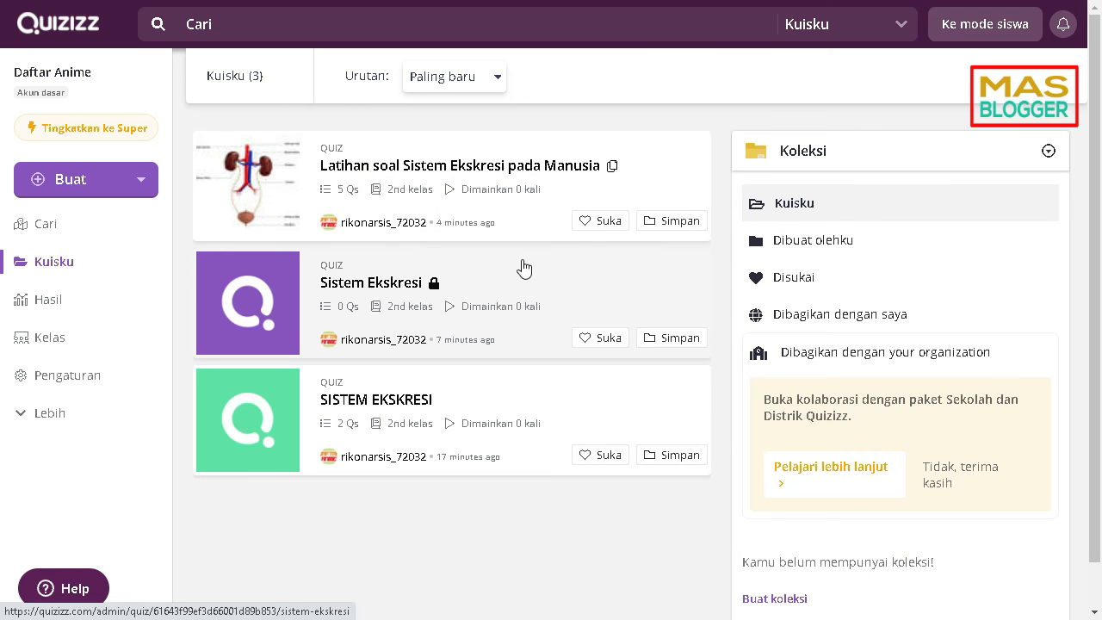
click(496, 166)
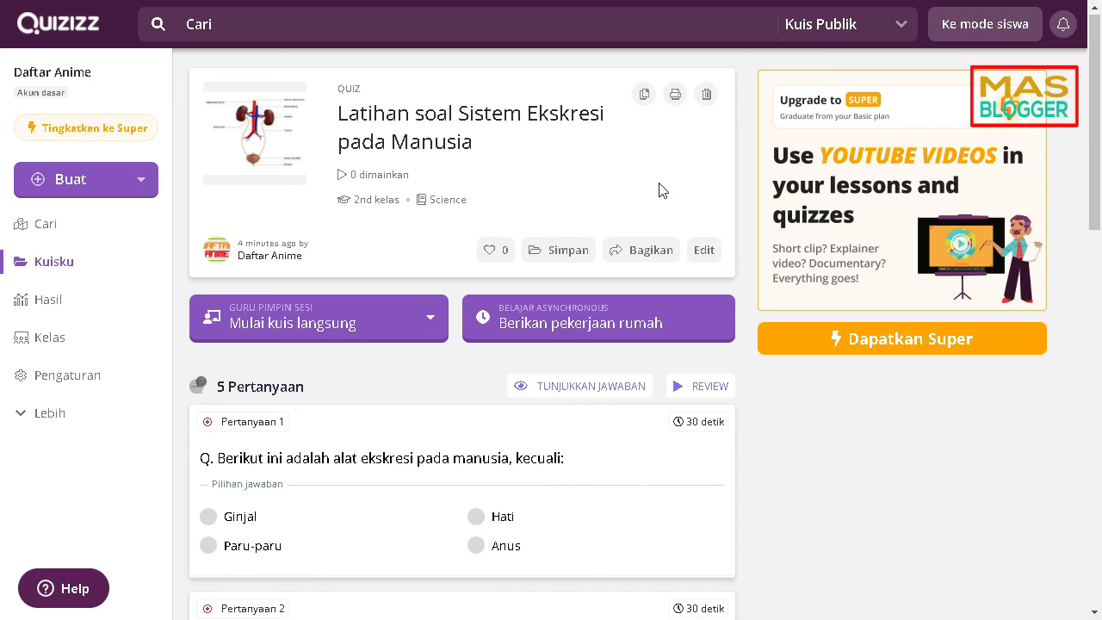
click(427, 325)
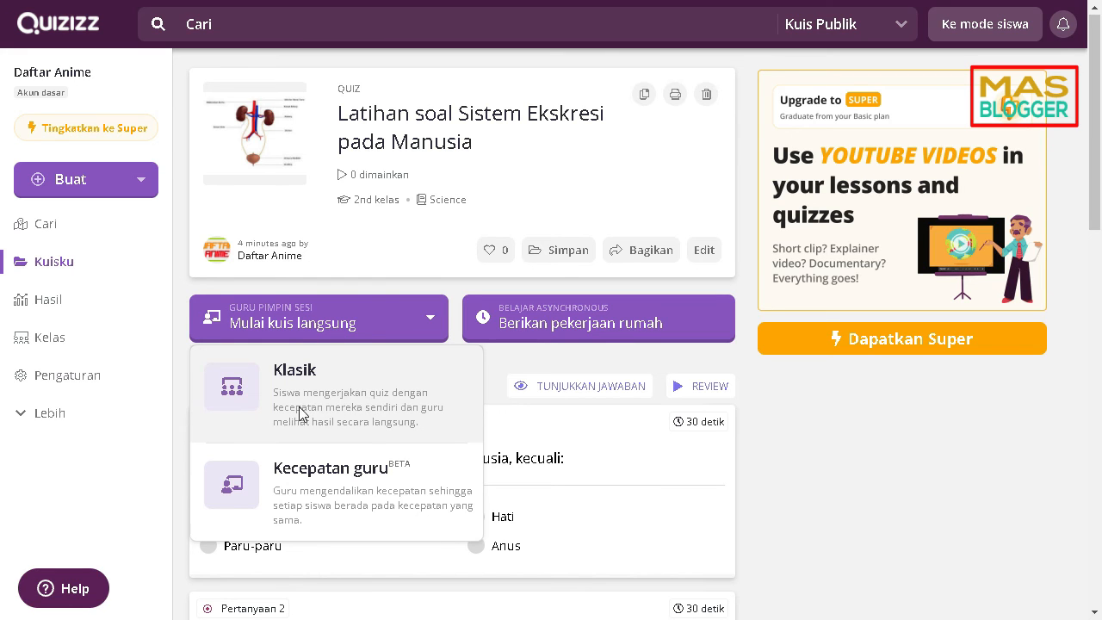
click(876, 480)
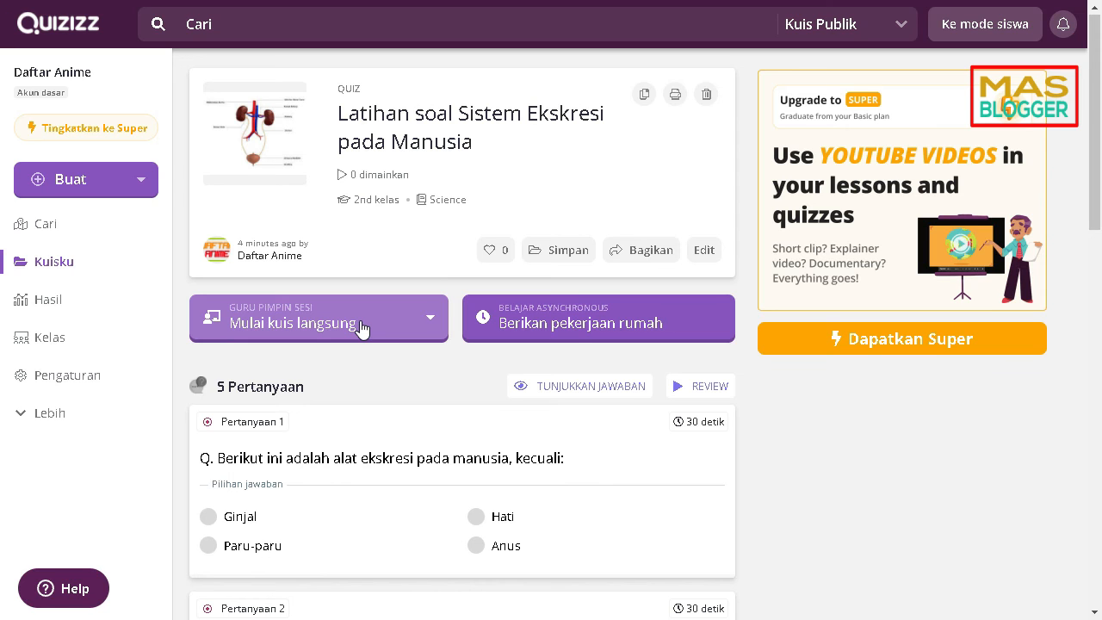
click(896, 27)
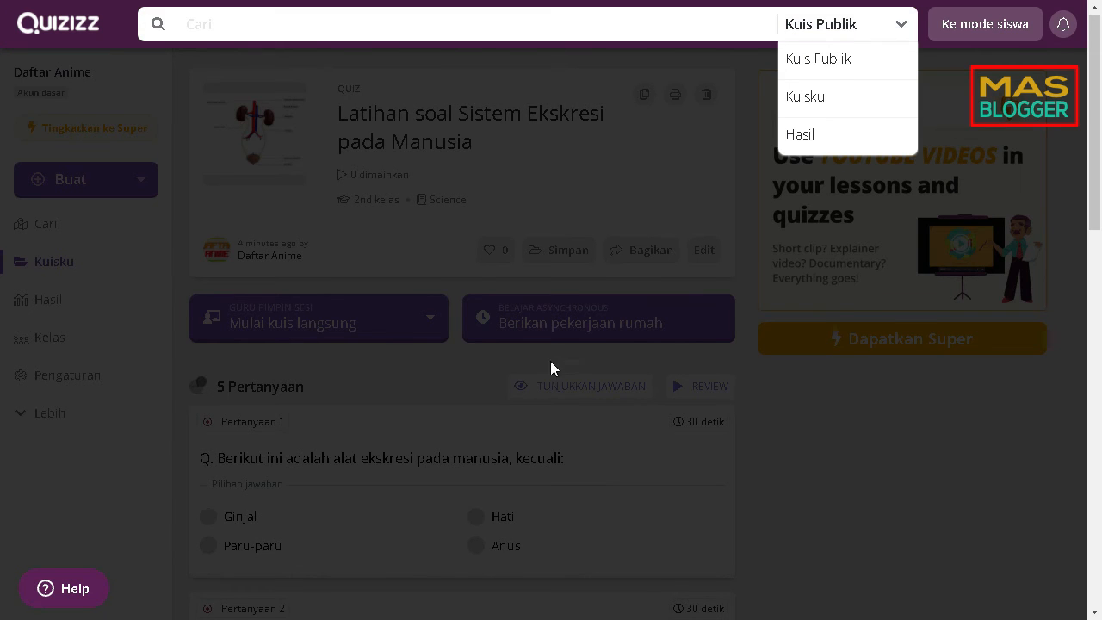
click(811, 379)
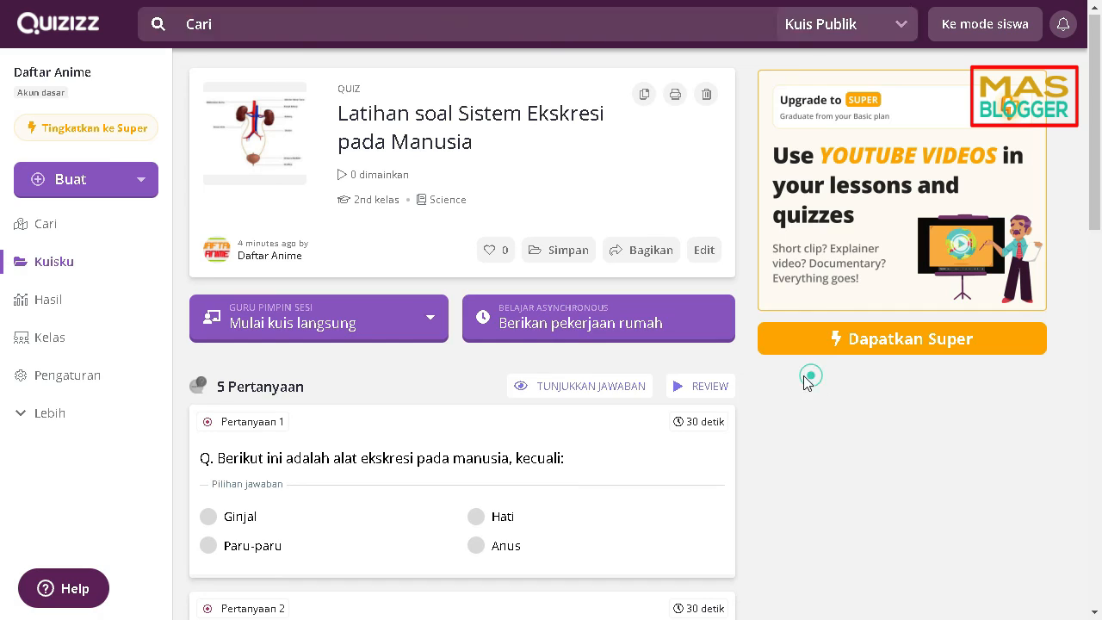
Start a live session of the quiz in Klasik mode and review its general, adaptive learning and activity settings.
click(363, 325)
click(360, 398)
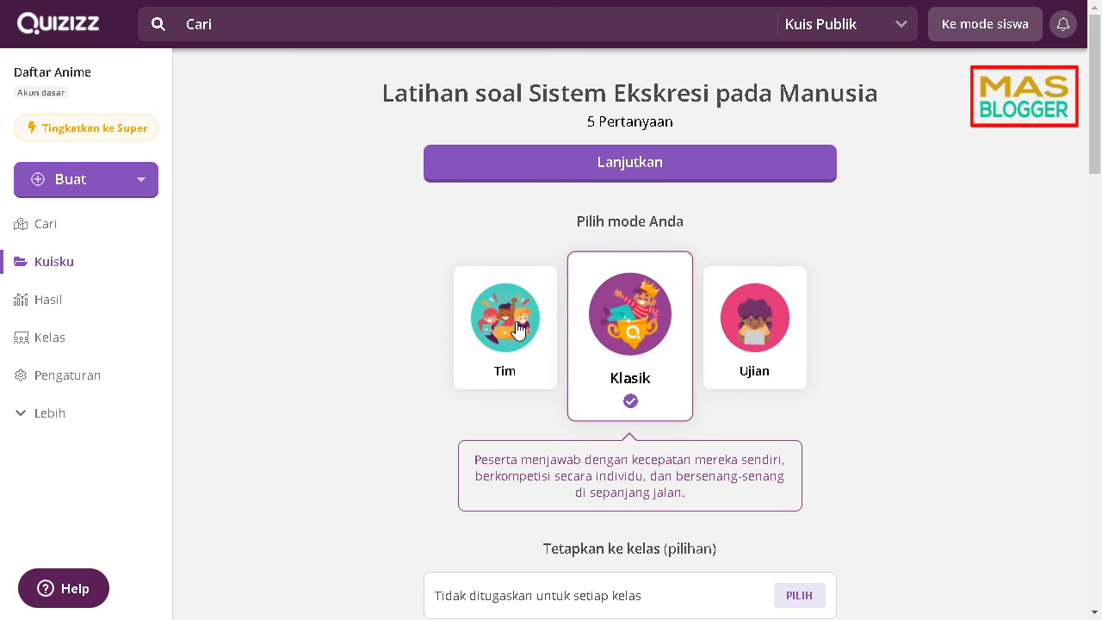
scroll(560, 320, down, 3)
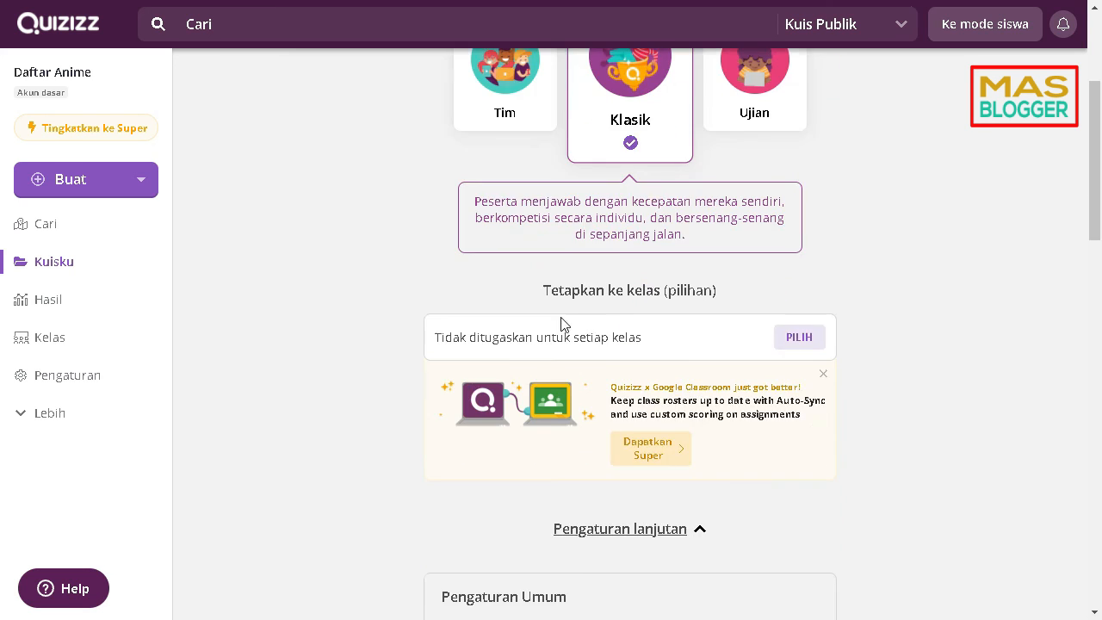
scroll(615, 337, down, 2)
scroll(615, 338, down, 1)
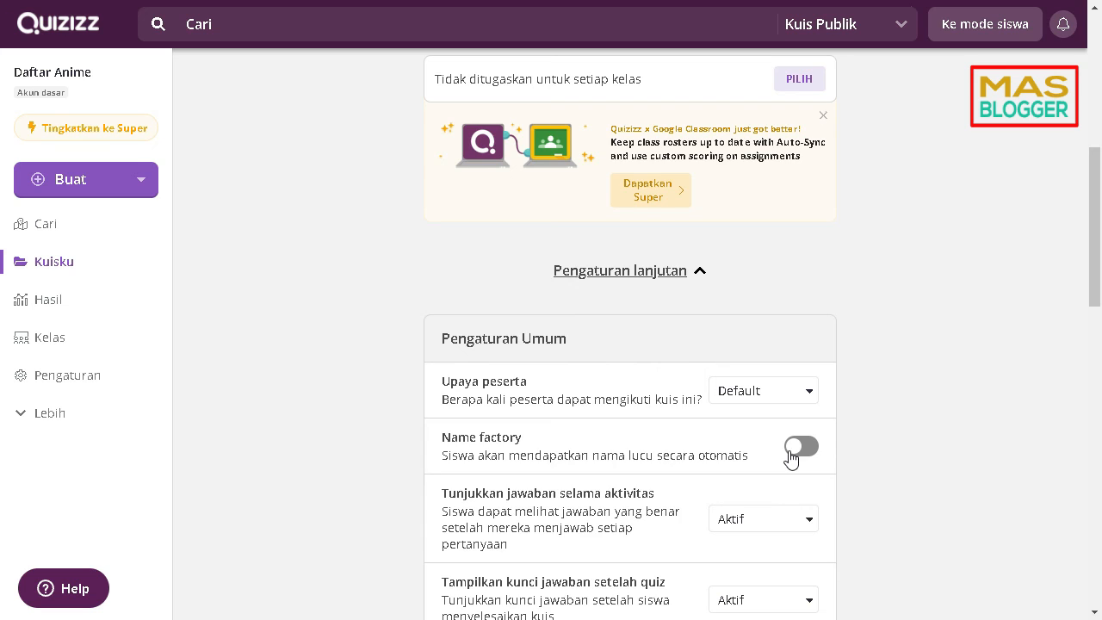
scroll(791, 459, down, 5)
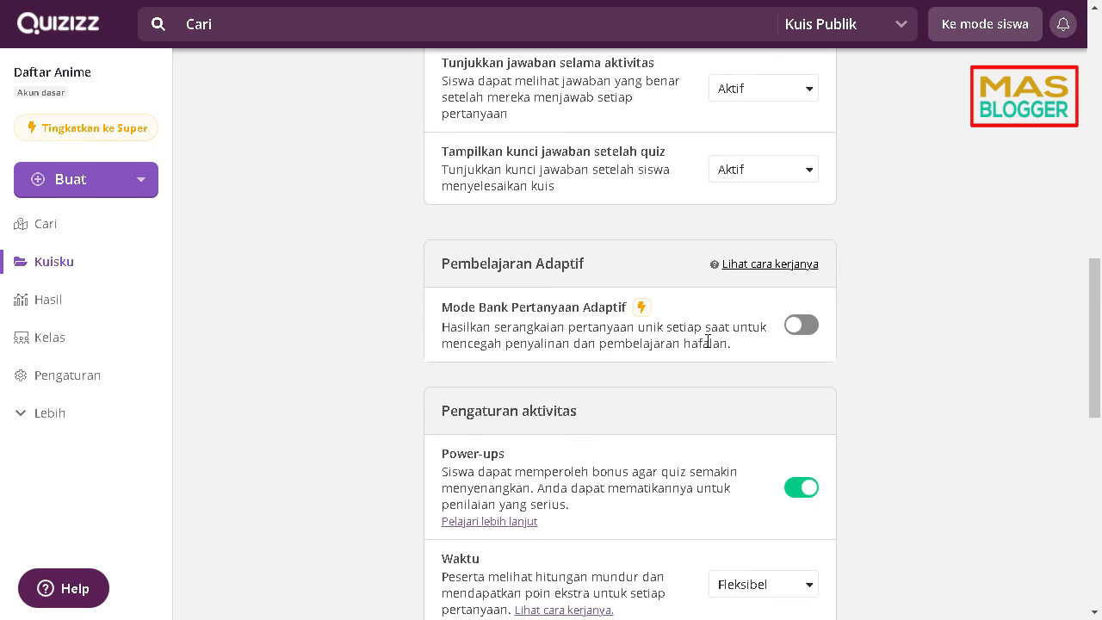
scroll(717, 363, down, 2)
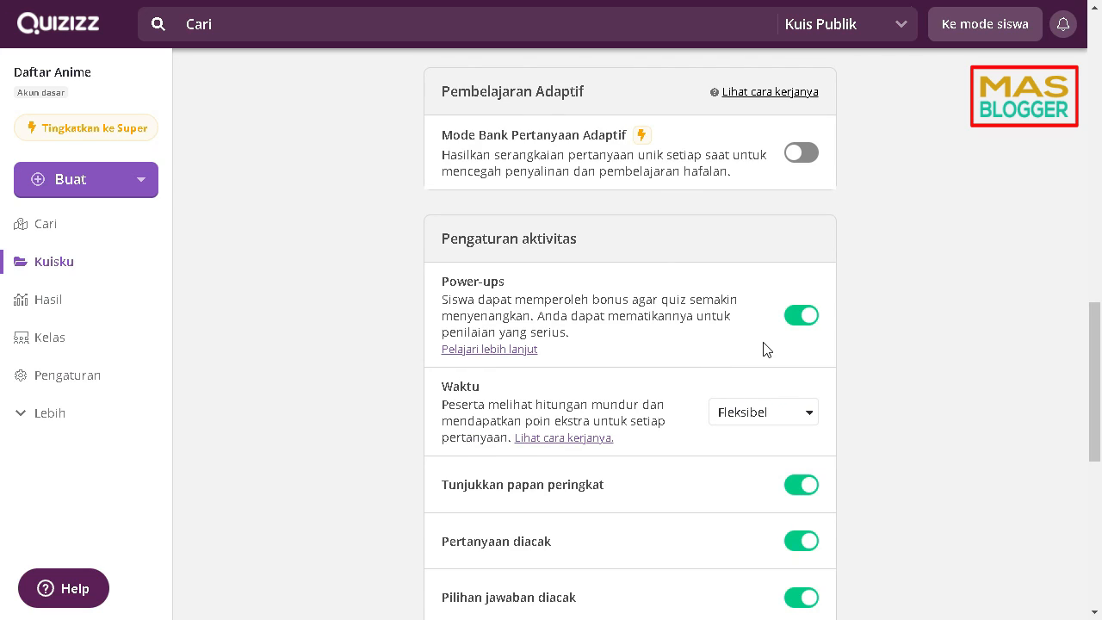
Try to set the Waktu timer option to Ketat and decline the Super upgrade offer.
click(771, 414)
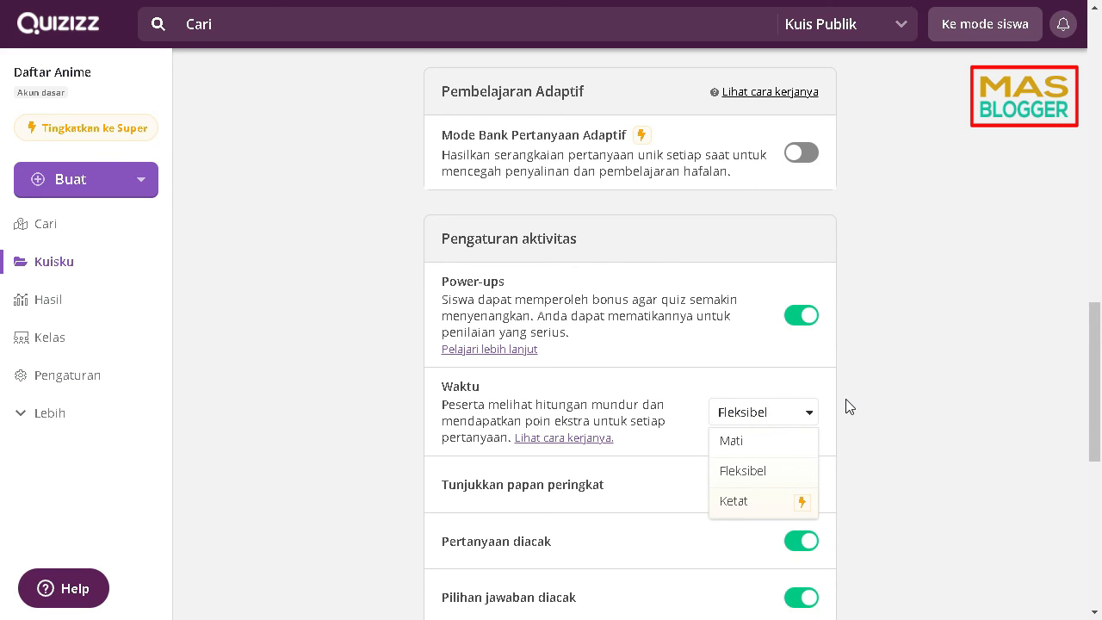
click(760, 499)
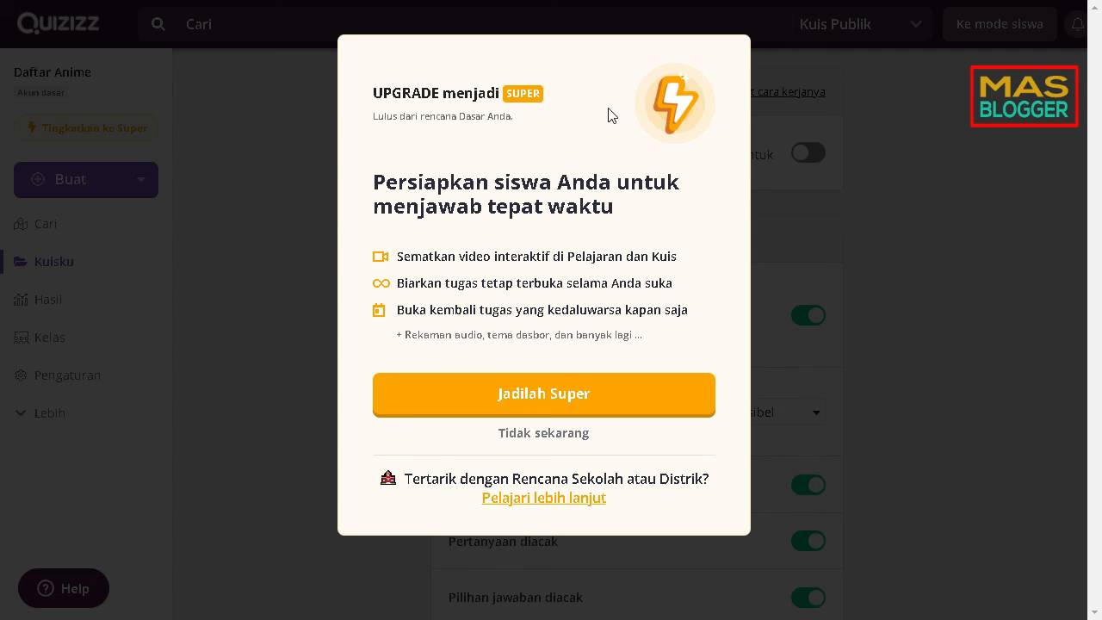
click(564, 432)
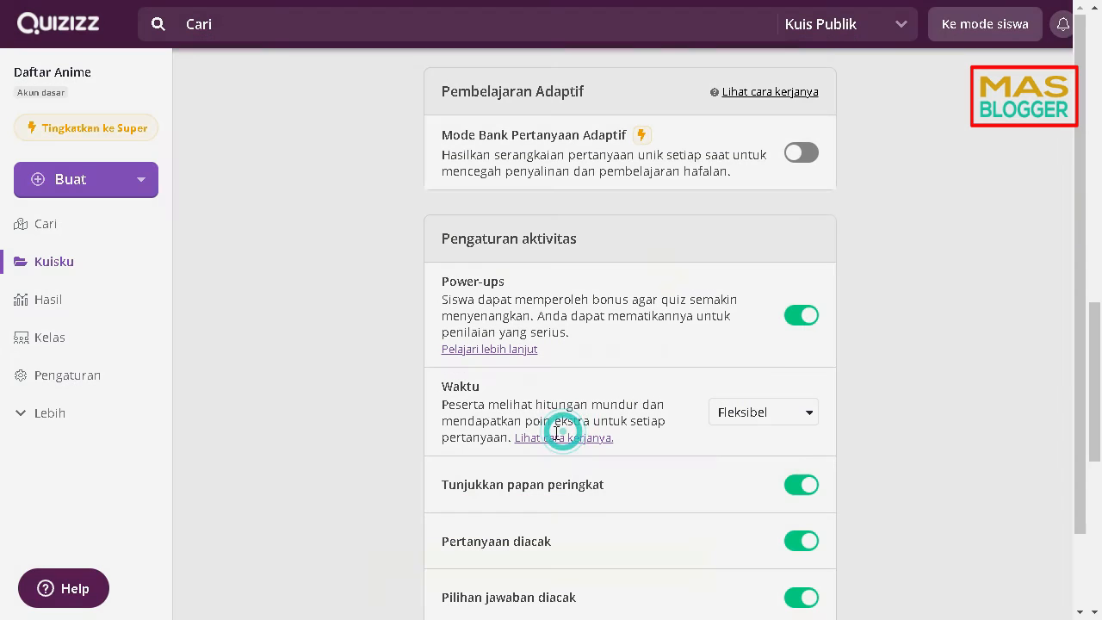
click(757, 421)
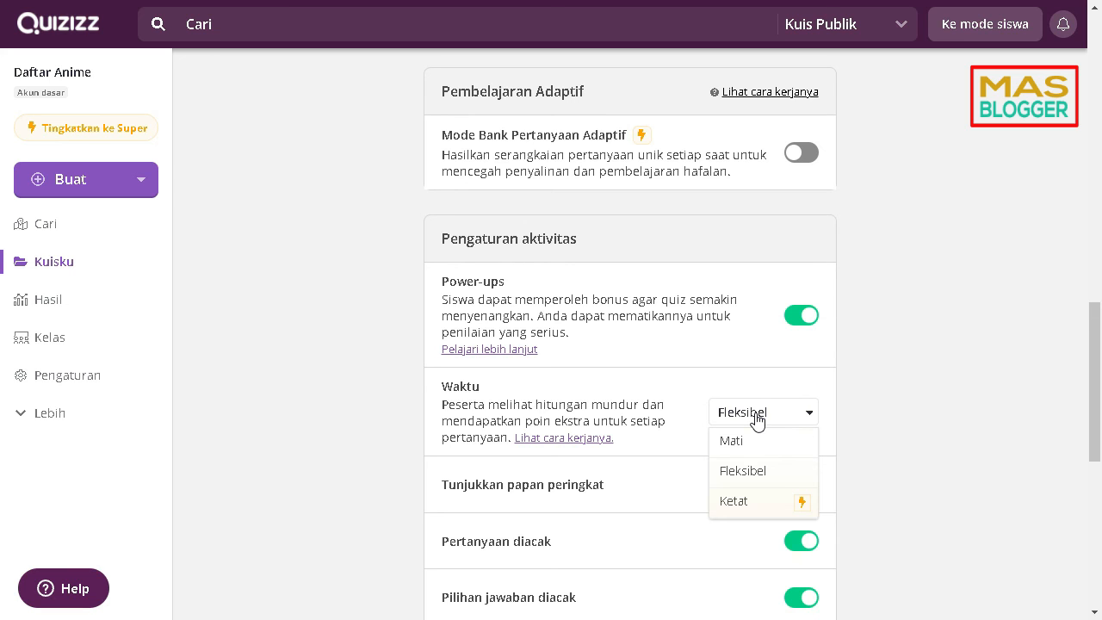
click(889, 387)
Turn off the Redemption question option in the activity settings and continue to the live session.
scroll(861, 409, down, 2)
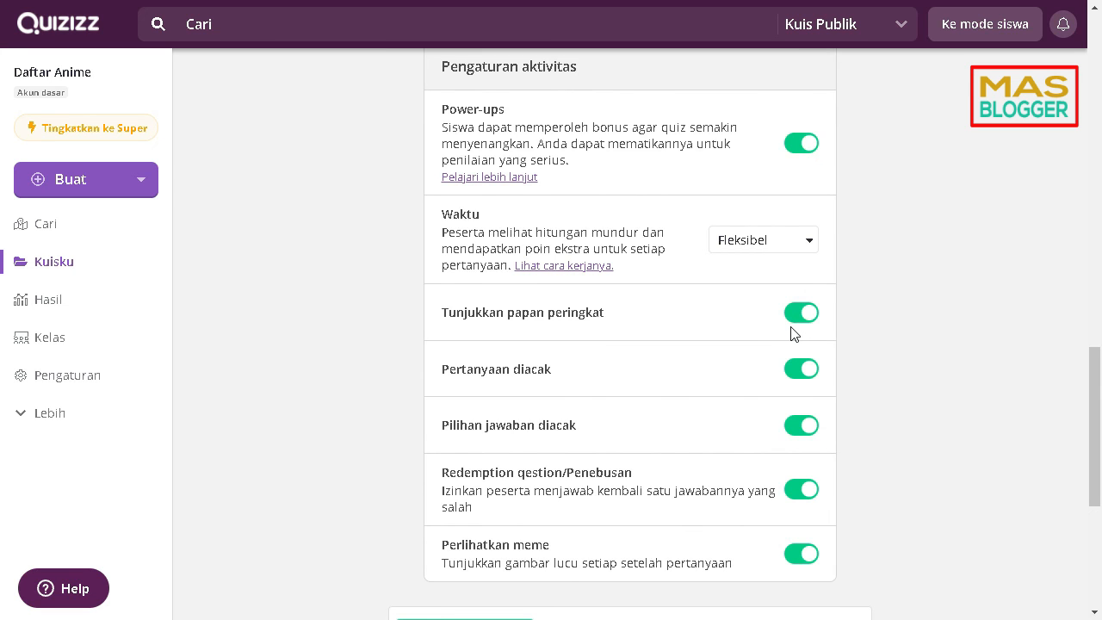
scroll(780, 358, down, 1)
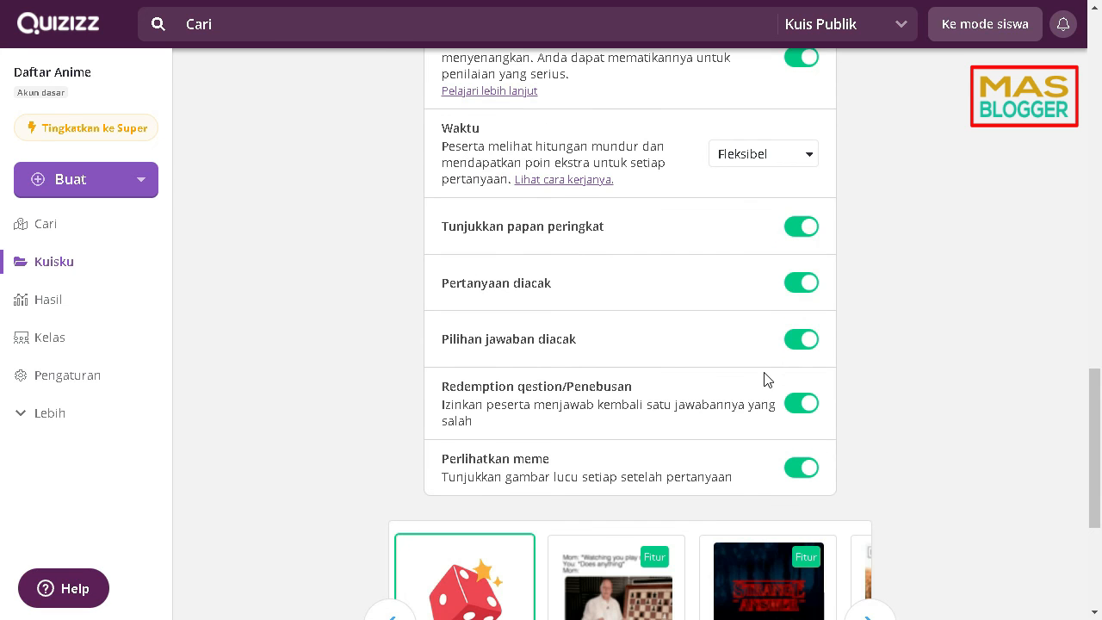
click(801, 404)
click(805, 408)
click(792, 408)
scroll(557, 382, down, 3)
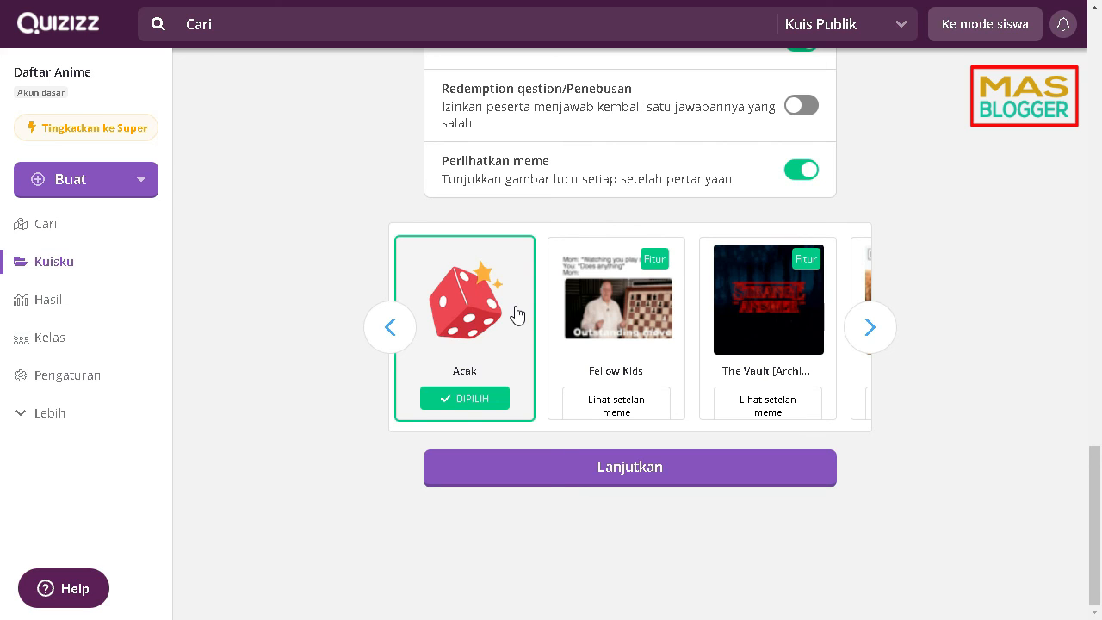
click(603, 470)
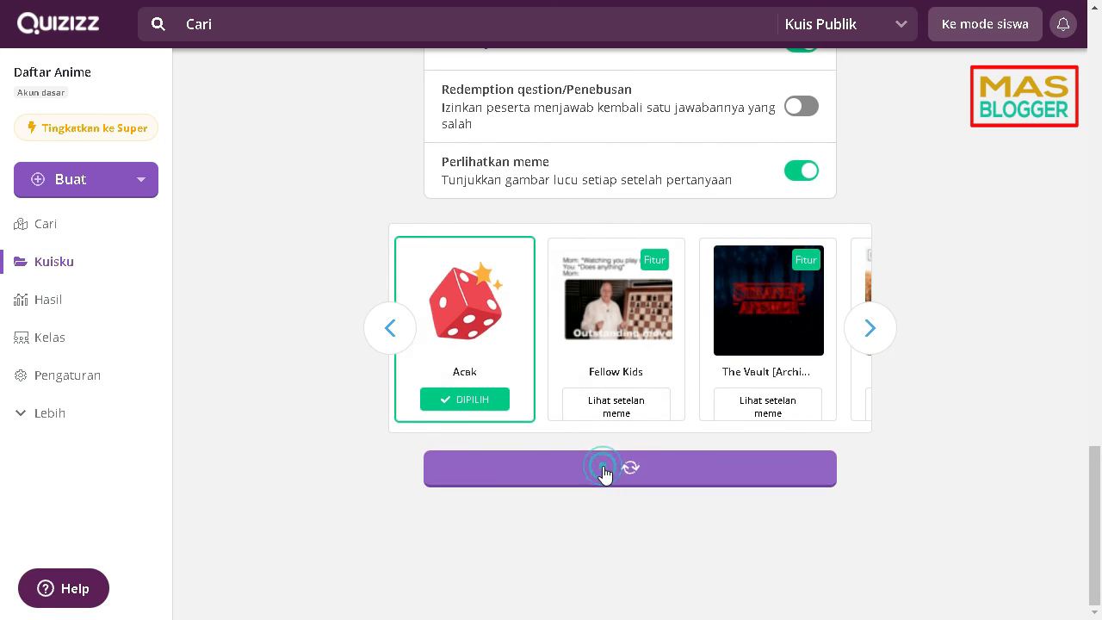